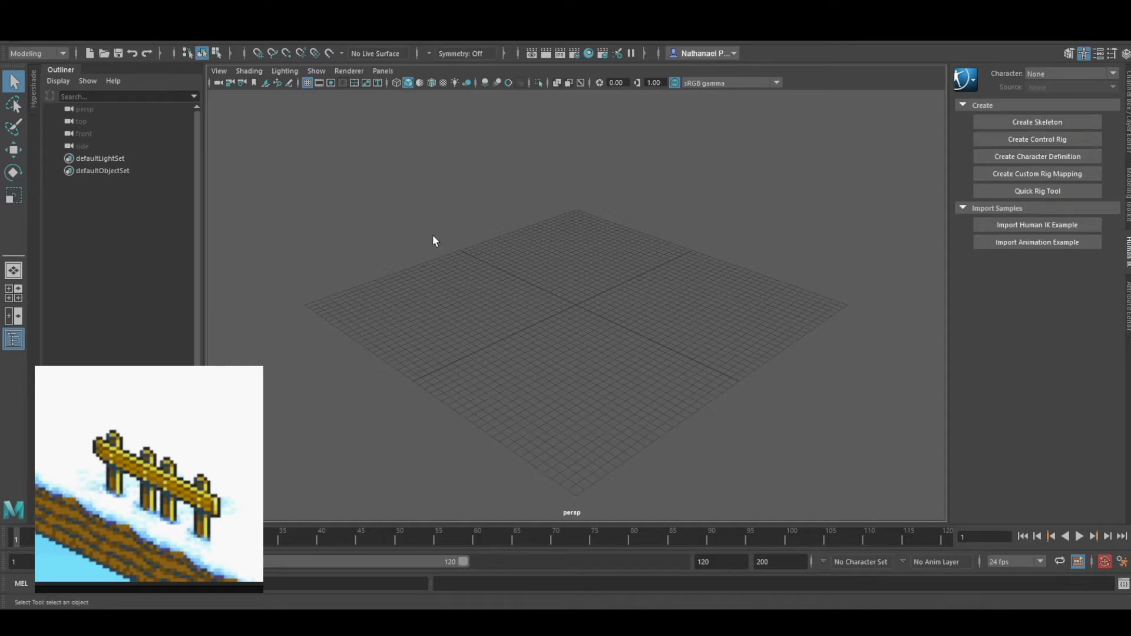
Create a polygon cube at the center of the grid and activate the Move tool.
mouse_move(416, 258)
left_mouse_down("alt")
mouse_move(449, 258)
mouse_move(411, 255)
mouse_move(432, 262)
left_mouse_up("alt")
middle_click_drag(506, 346, 469, 354, "alt")
mouse_move(493, 318)
left_mouse_down("alt")
mouse_move(502, 323)
mouse_move(485, 288)
mouse_move(498, 314)
left_mouse_up("alt")
middle_click_drag(463, 313, 471, 323, "alt")
left_click(64, 42)
scroll(530, 353, "up", 5)
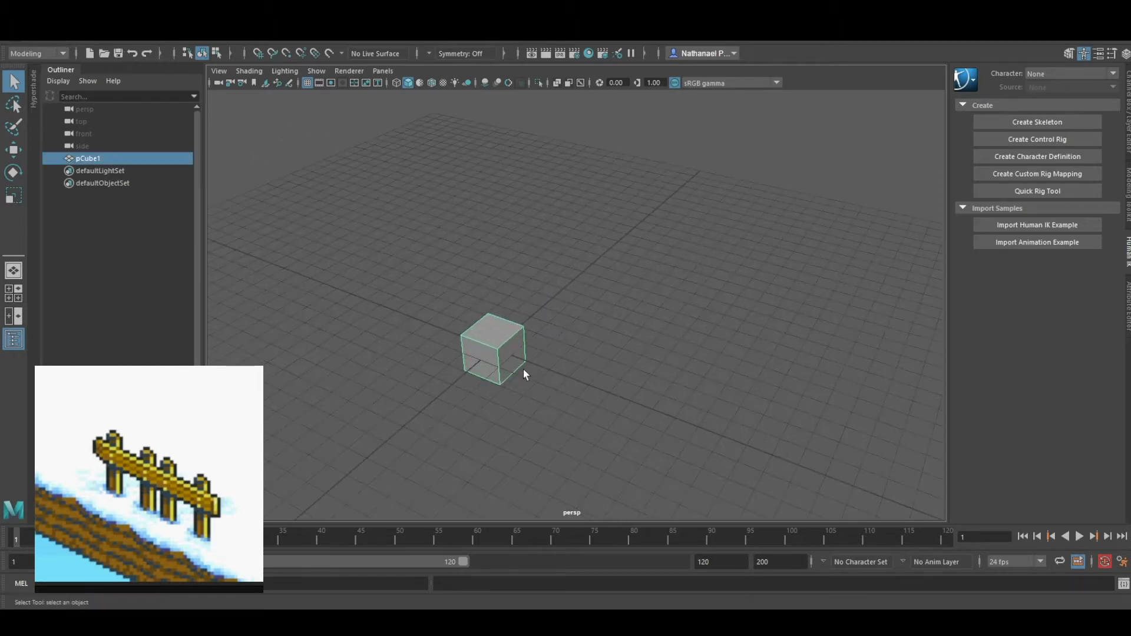
middle_click_drag(498, 354, 540, 285, "alt")
left_click(13, 149)
left_click_drag(502, 297, 486, 312)
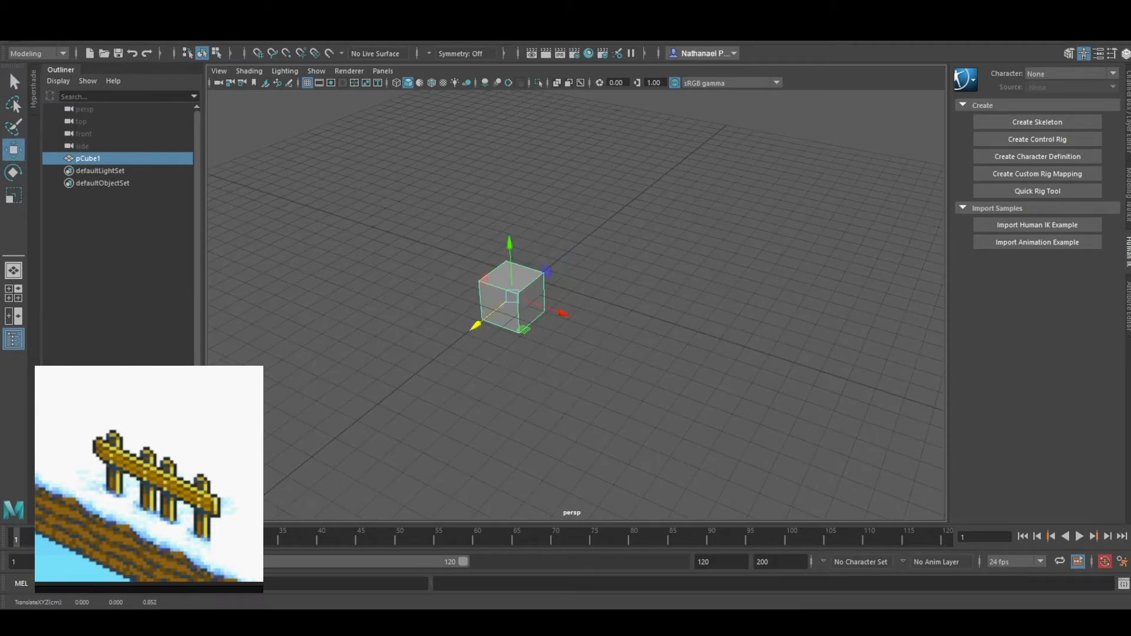
left_click(1125, 53)
type("1")
key("Return")
left_click(1094, 105)
type("1")
key("Return")
left_click_drag(549, 198, 606, 275, "alt")
key("ctrl+z")
key("ctrl+z")
key("ctrl+z")
key("ctrl+z")
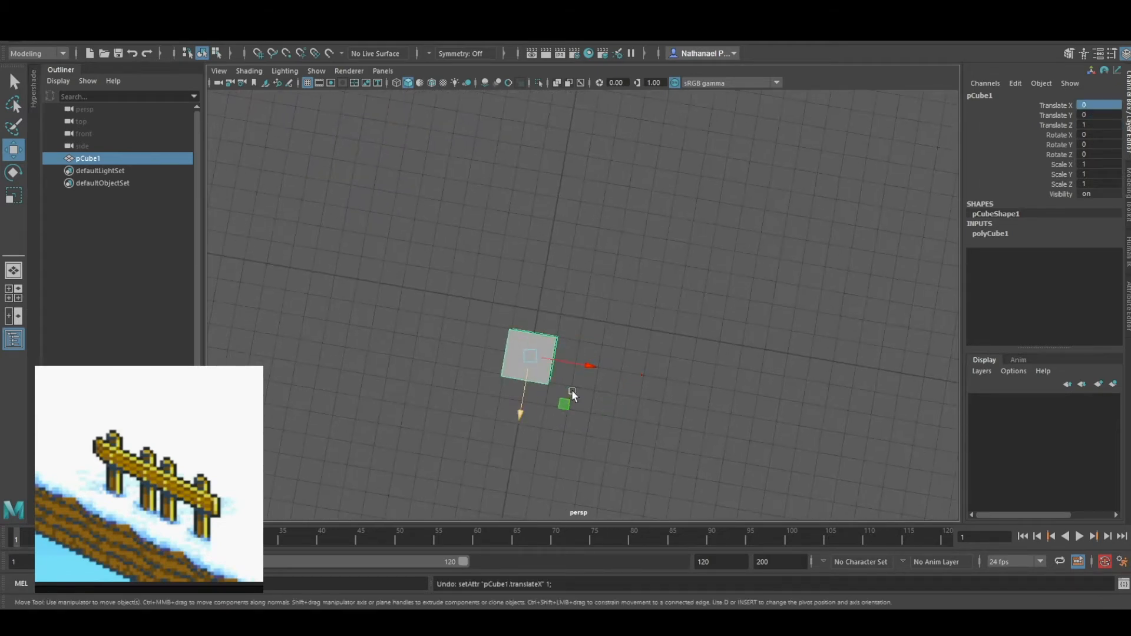
left_click_drag(670, 384, 597, 338, "alt")
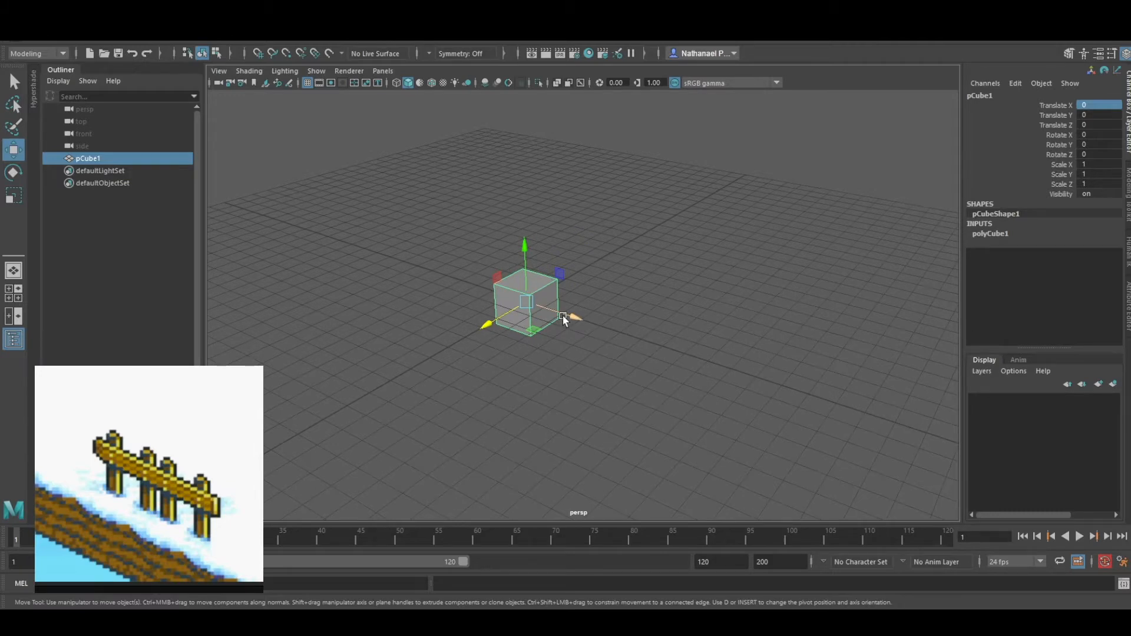
Duplicate the cube and set the copy's Translate X to 1.
key("ctrl+d")
left_click_drag(573, 317, 610, 330)
left_click(1082, 106)
type("1")
key("Return")
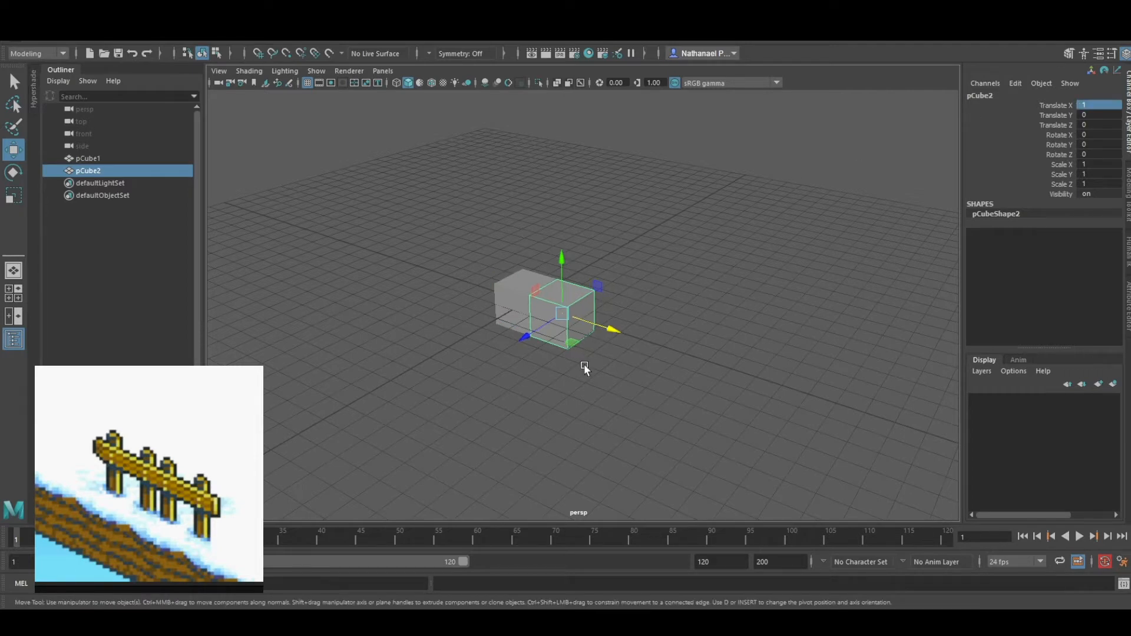
Duplicate a cube again and place the copy at the opposite end of the row with Translate X -1.
scroll(541, 358, "up", 3)
left_click_drag(431, 396, 432, 405, "alt")
left_click(539, 328)
key("ctrl+d")
left_click_drag(539, 328, 489, 314)
double_click(1094, 104)
type("-1")
key("Return")
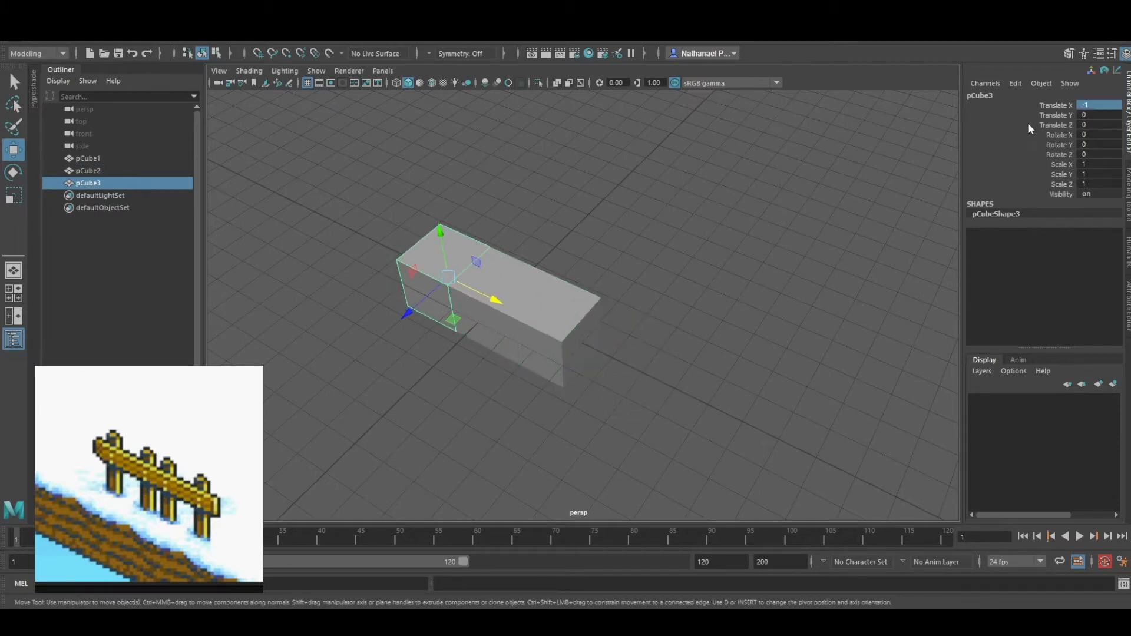
Raise the end cube by setting its Translate Y to 1.5.
left_click(1085, 115)
type("2")
key("Return")
mouse_move(585, 230)
left_mouse_down("alt")
mouse_move(599, 206)
mouse_move(588, 219)
left_mouse_up("alt")
left_click_drag(425, 125, 429, 155)
left_click(1104, 114)
type("1.5")
key("Return")
Duplicate the raised cube and set the copy's Translate Y to 0.5, directly beneath it.
left_click_drag(511, 231, 490, 237, "alt")
key("ctrl+d")
left_click_drag(441, 164, 454, 231)
left_click(1104, 116)
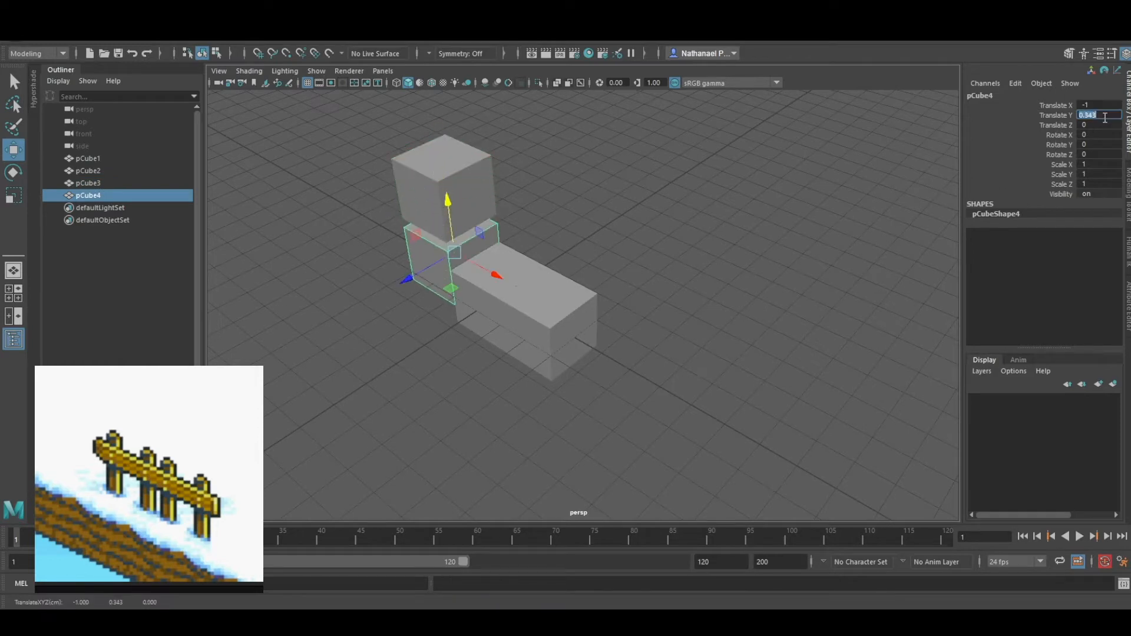
type(".5")
key("Return")
Duplicate the two stacked end cubes together and move the copies behind the base row.
left_click(452, 200)
left_click(438, 274, "shift")
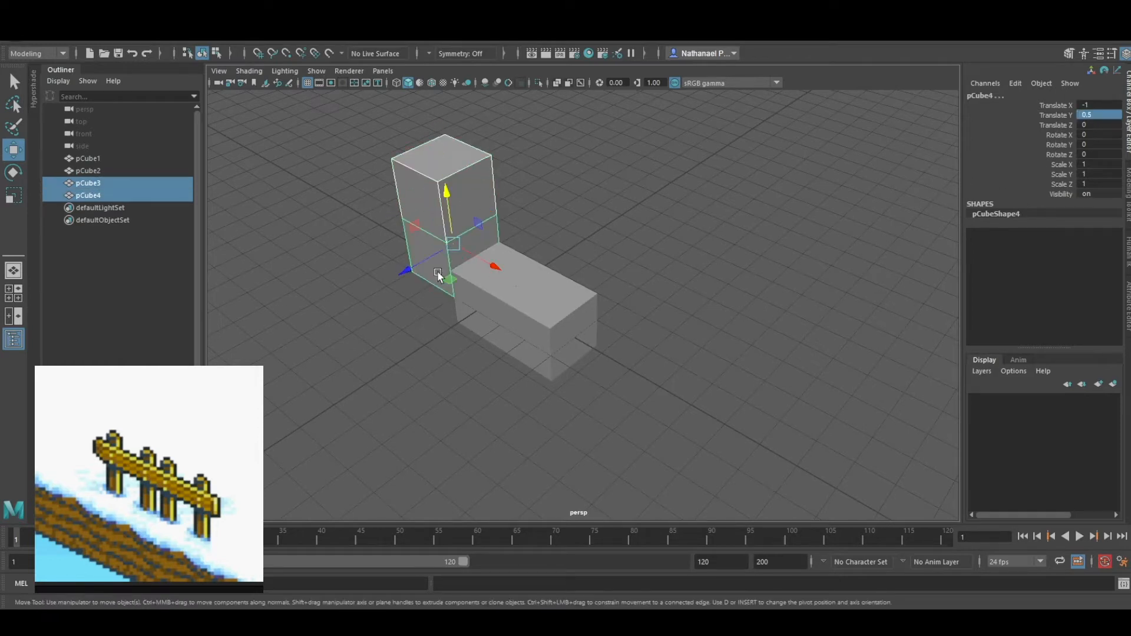
key("ctrl+d")
left_click_drag(425, 258, 476, 261)
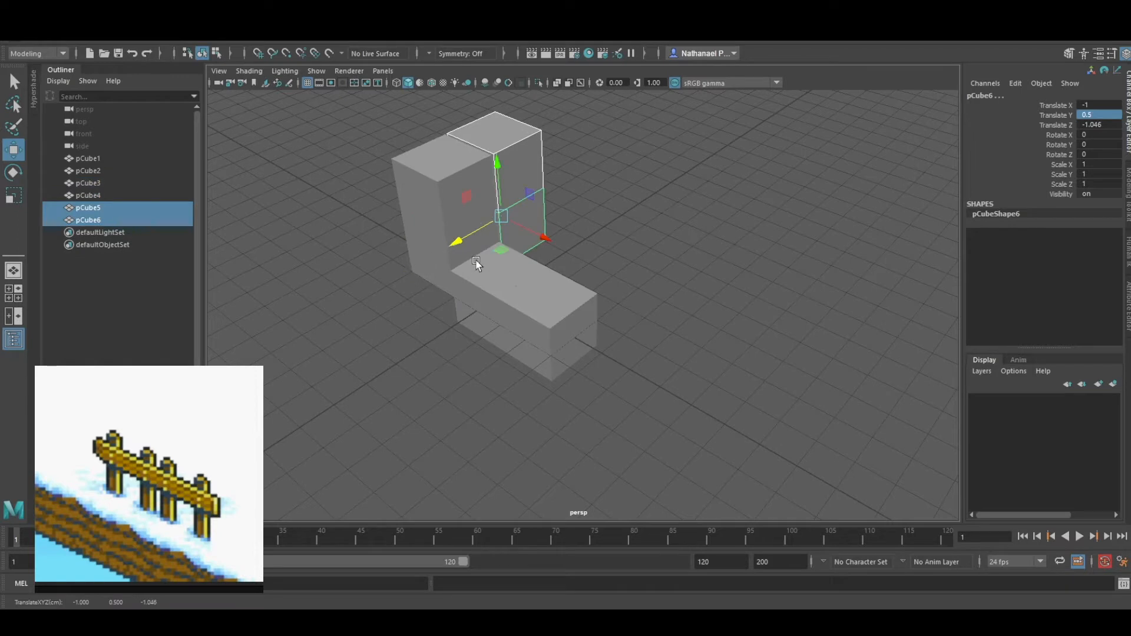
left_click_drag(524, 228, 563, 270)
Set the upper back cube's Translate X to 0 and Translate Z to -1.
left_click(566, 198)
left_click(1092, 99)
double_click(1092, 105)
type("0")
double_click(1102, 125)
type("0")
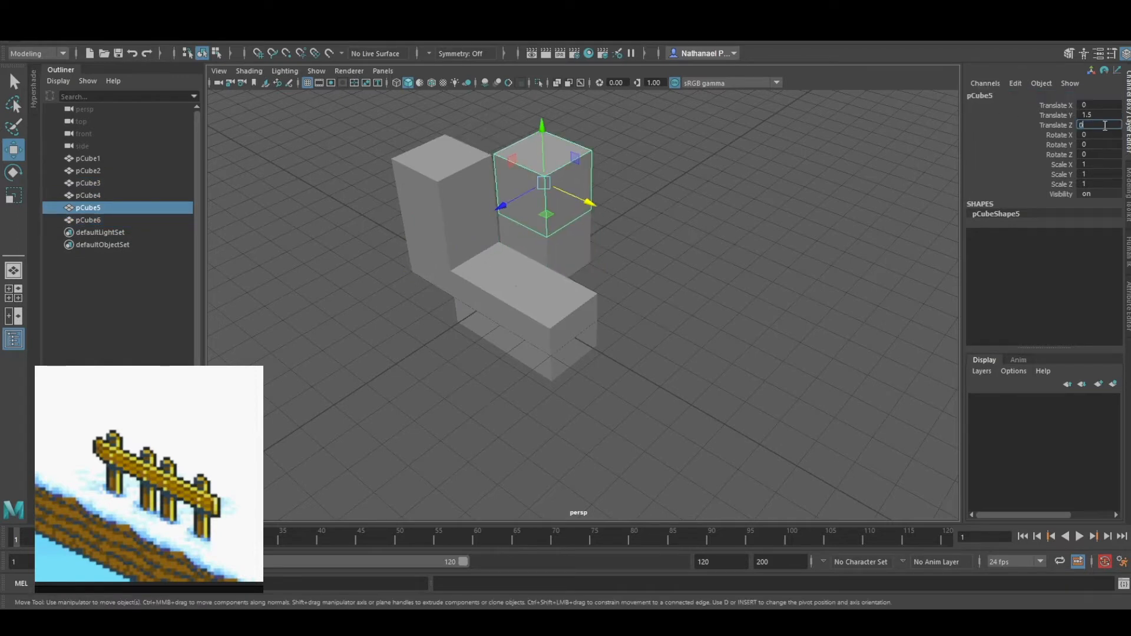
key("Return")
Align the lower back cube by setting its Translate X to 0 and Translate Z to -1.
left_click(568, 250)
left_click(1109, 104)
type("0")
double_click(1102, 125)
type("0")
key("Return")
Duplicate the two stacked back cubes and set the copies' Translate X to 1 to extend the back wall.
left_click(569, 207, "shift")
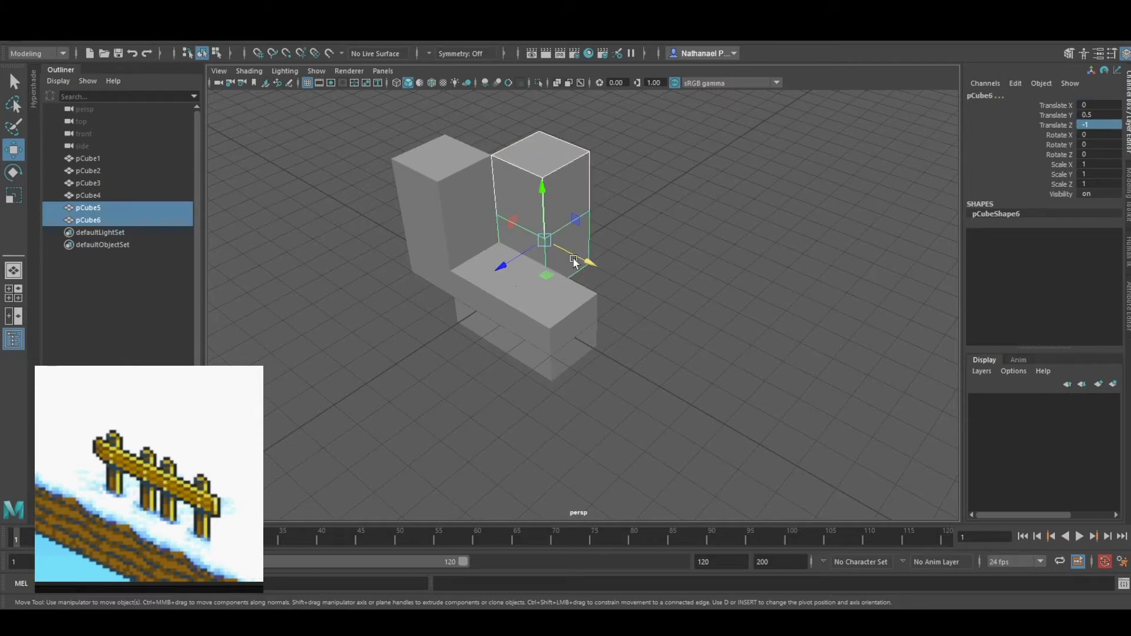
key("ctrl+d")
left_click_drag(589, 260, 697, 290)
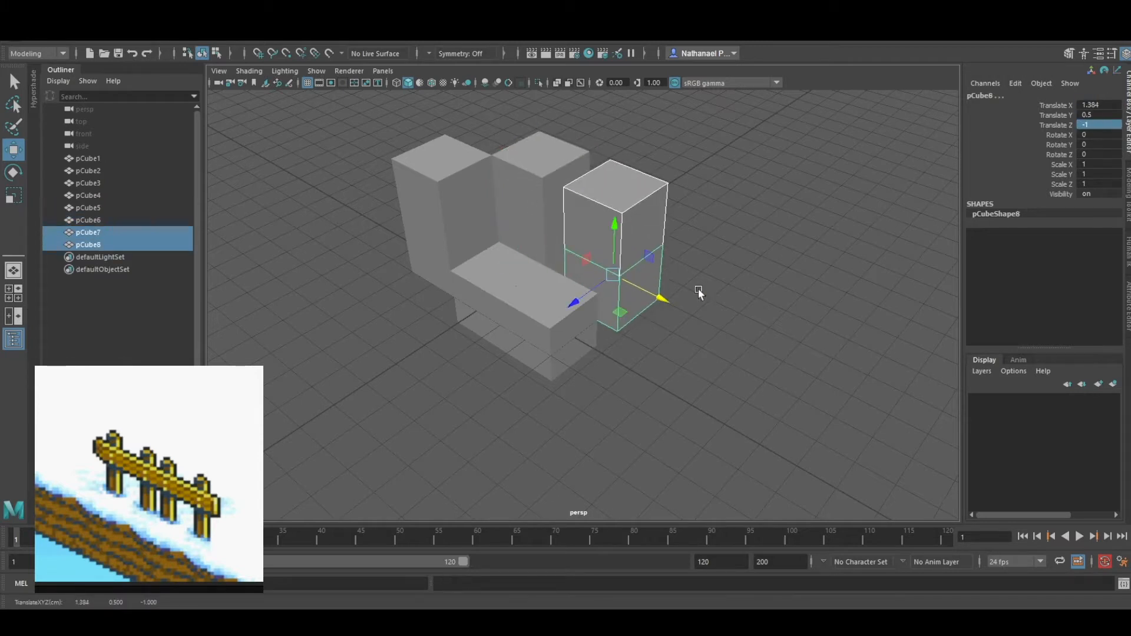
double_click(1098, 104)
type("2")
key("Return")
double_click(1099, 105)
type("1")
key("Return")
left_click(650, 361)
Duplicate the two-cube end column and move the copy to the opposite end of the base row.
left_click_drag(581, 358, 543, 323, "alt")
scroll(507, 308, "up", 4)
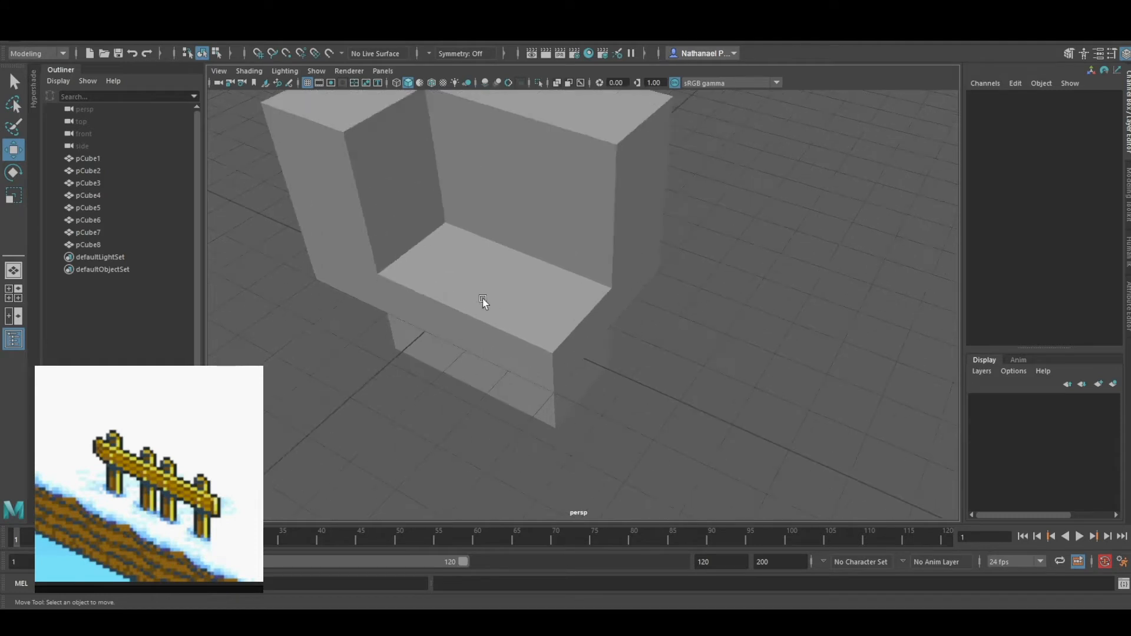
left_click(373, 188)
left_click(356, 258, "shift")
key("ctrl+d")
left_click_drag(401, 245, 736, 351)
left_click(306, 425)
left_click_drag(306, 425, 495, 406, "alt")
left_click(533, 205)
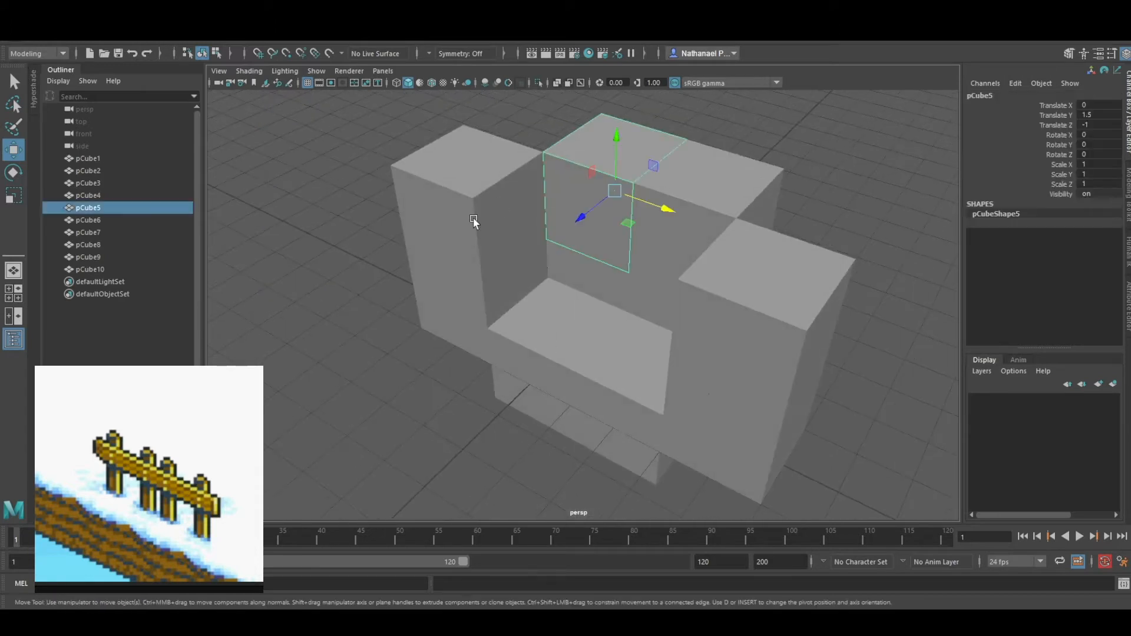
left_click_drag(415, 387, 460, 383, "alt")
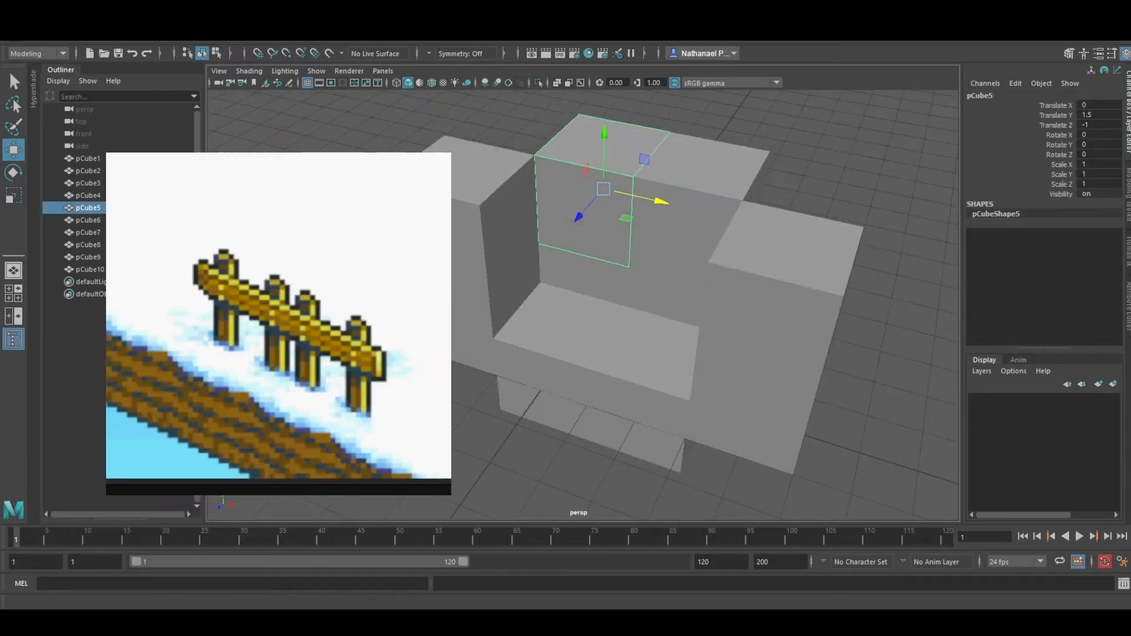
left_click_drag(459, 383, 490, 391, "alt")
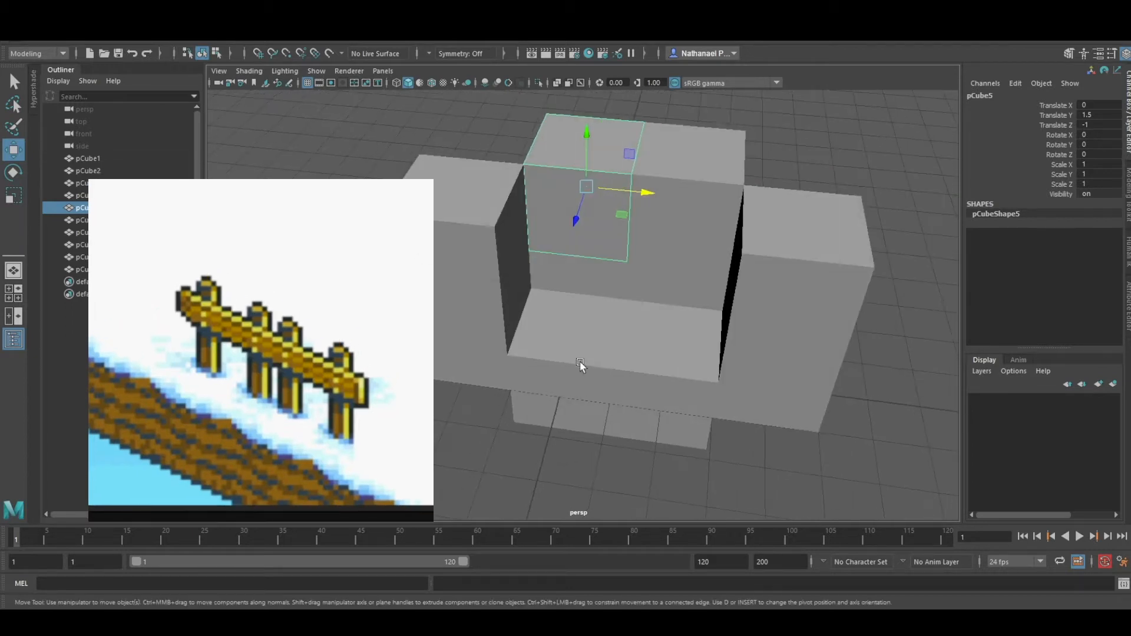
left_click(584, 376)
left_click(657, 365)
left_click(559, 363)
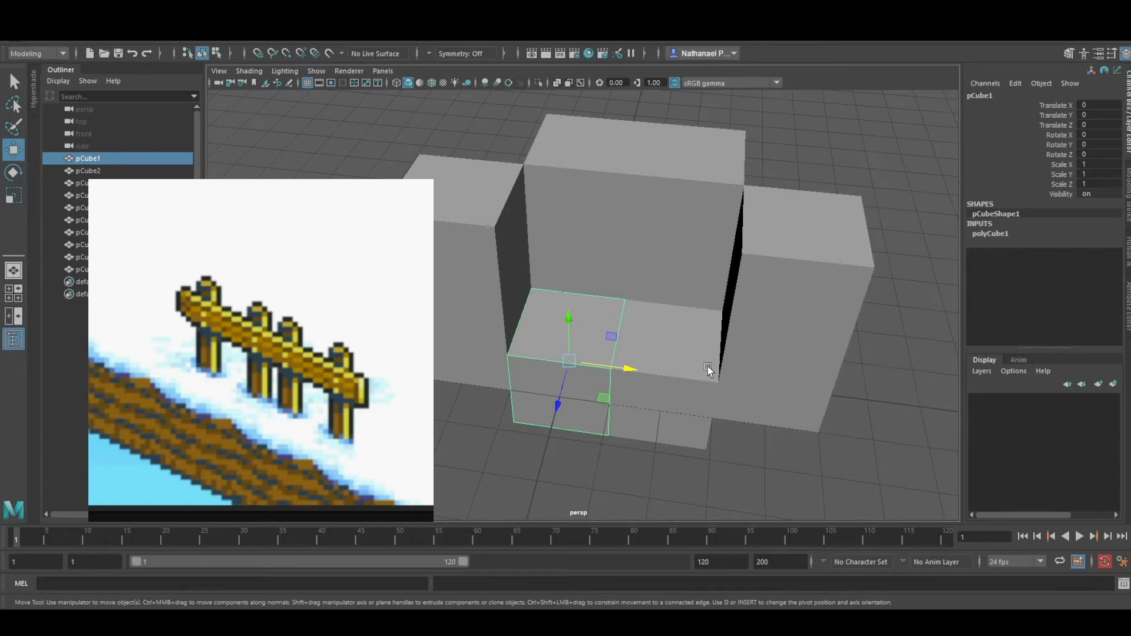
left_click_drag(489, 415, 446, 418, "alt")
left_click(436, 430)
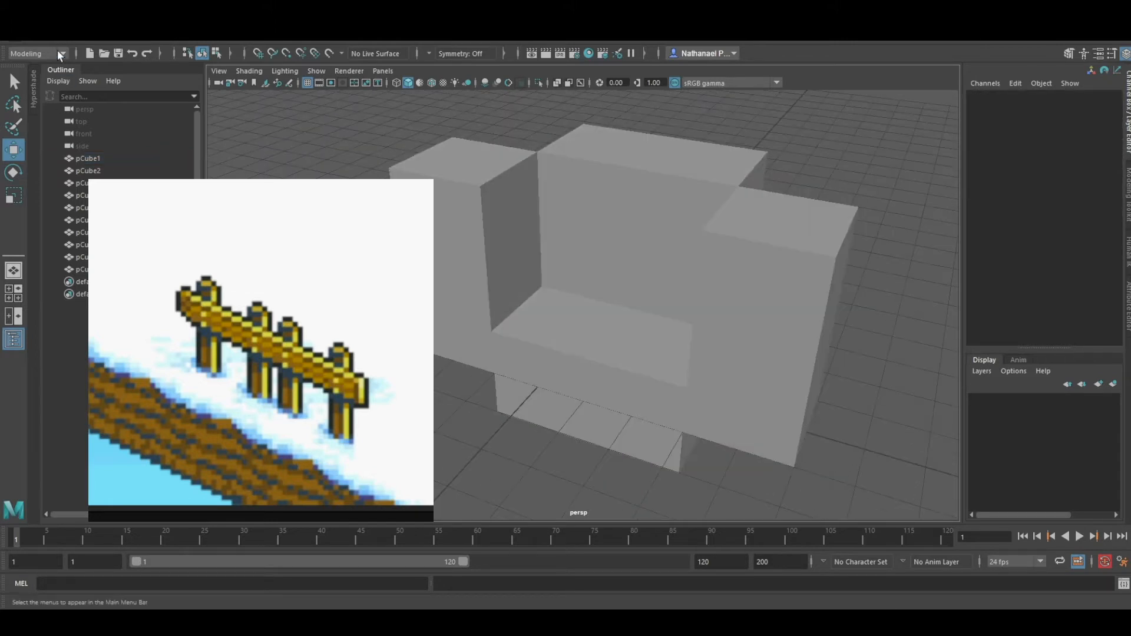
Create a new cube in front of the base row and narrow it to a Scale X of 0.25.
left_click(63, 33)
left_click_drag(532, 392, 450, 482)
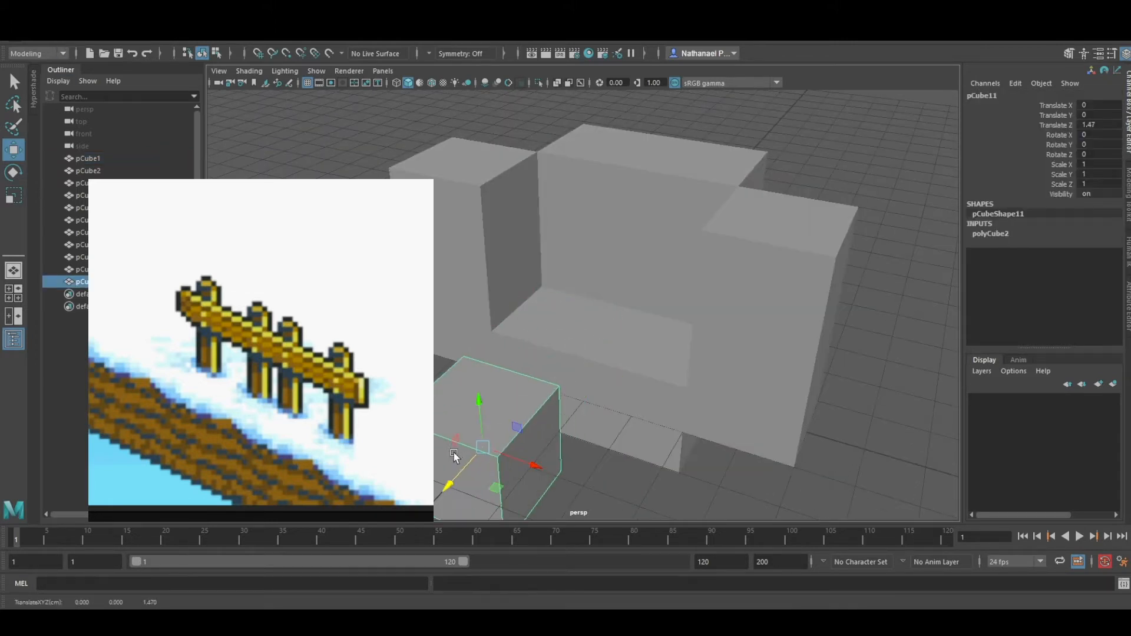
key("r")
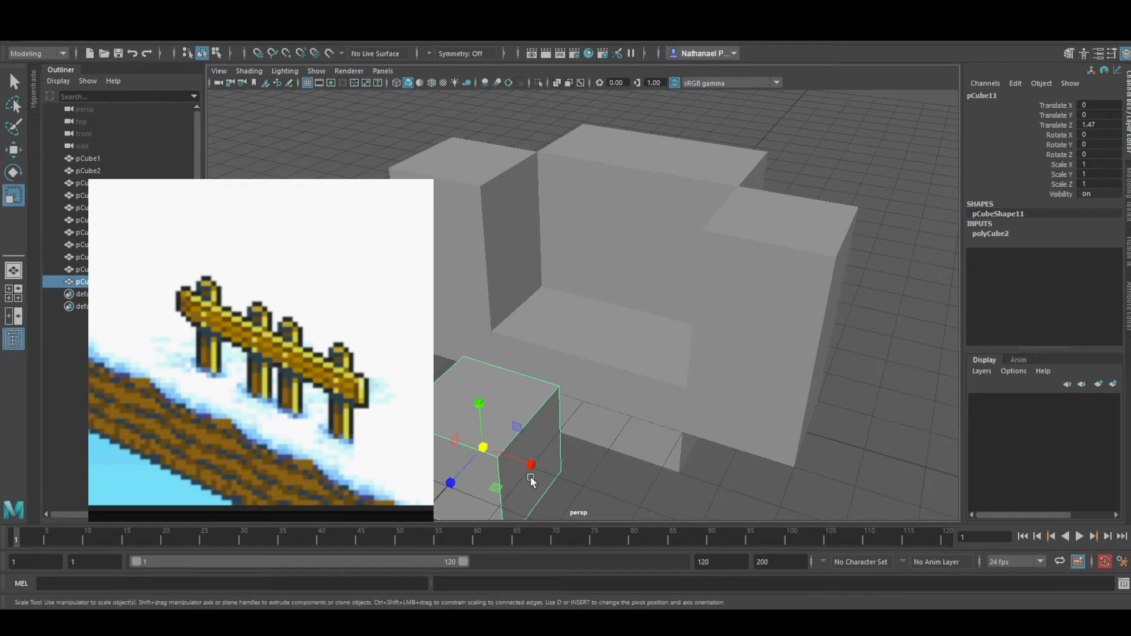
left_click_drag(527, 463, 500, 456)
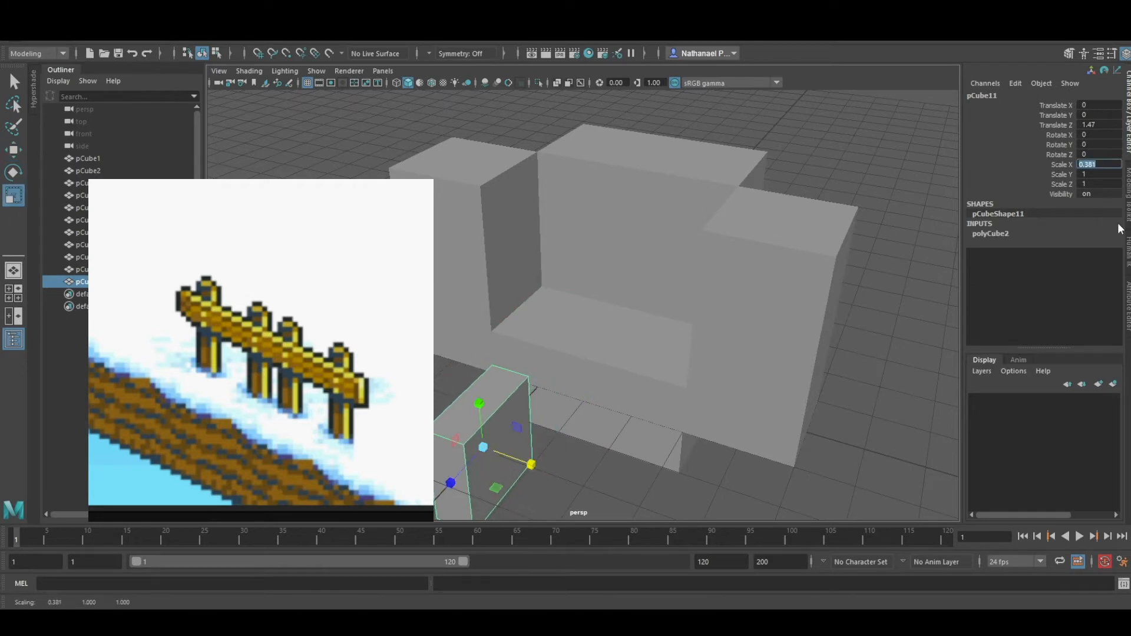
type("0.25")
key("Return")
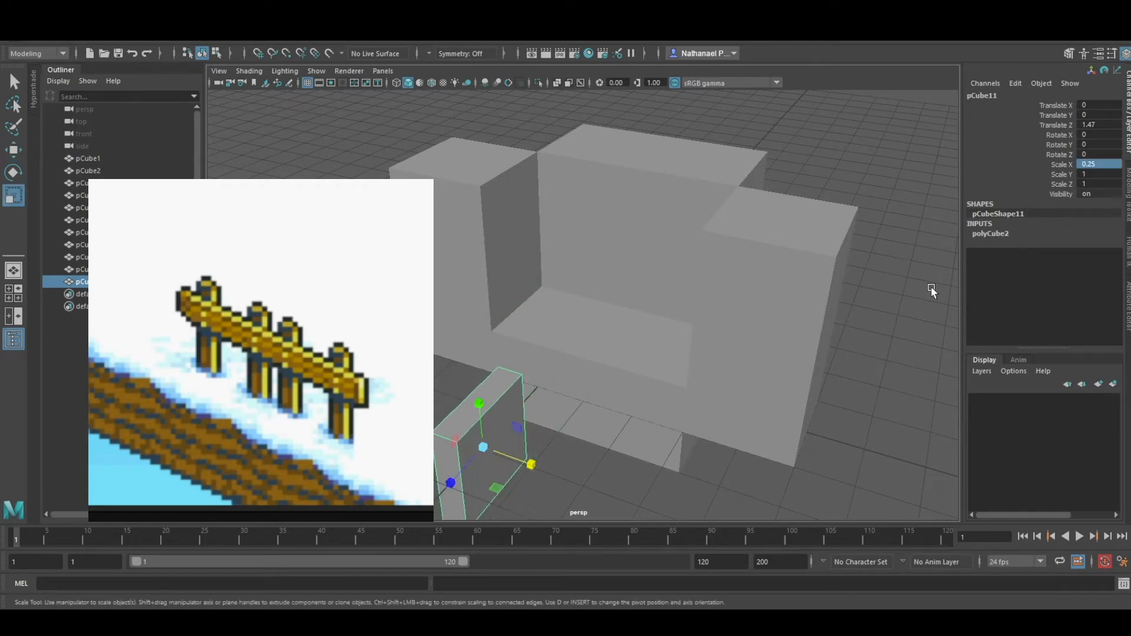
Thin the new cube into a post by setting its Scale Z to 0.15.
left_click_drag(695, 413, 514, 430, "alt")
double_click(1106, 184)
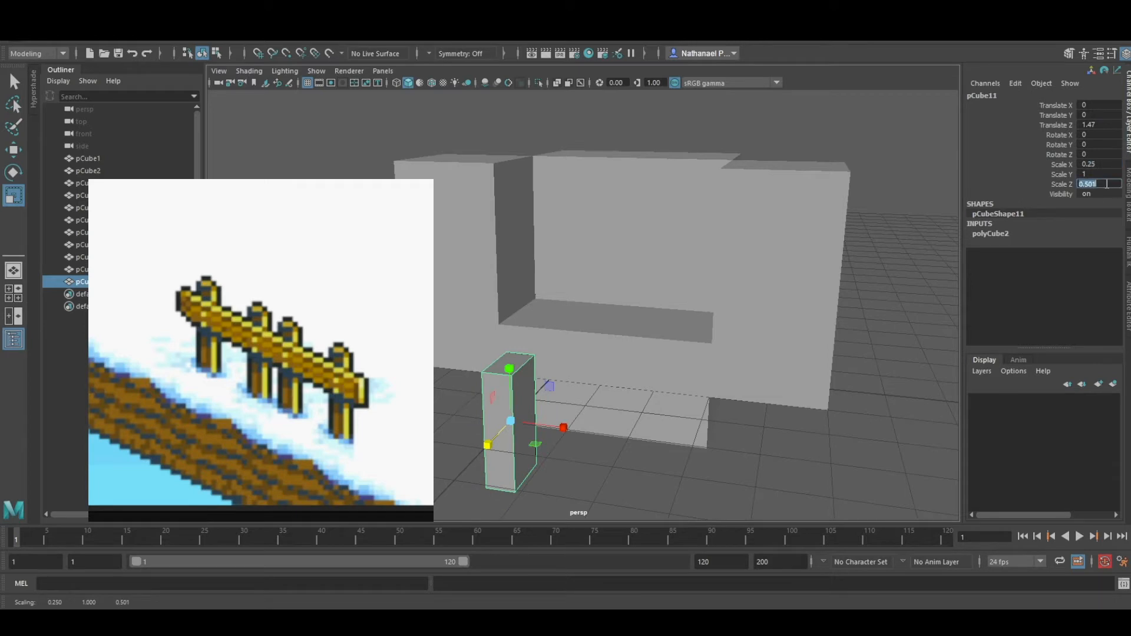
key("BackSpace")
type(".15")
key("Return")
left_click_drag(600, 395, 551, 464, "alt")
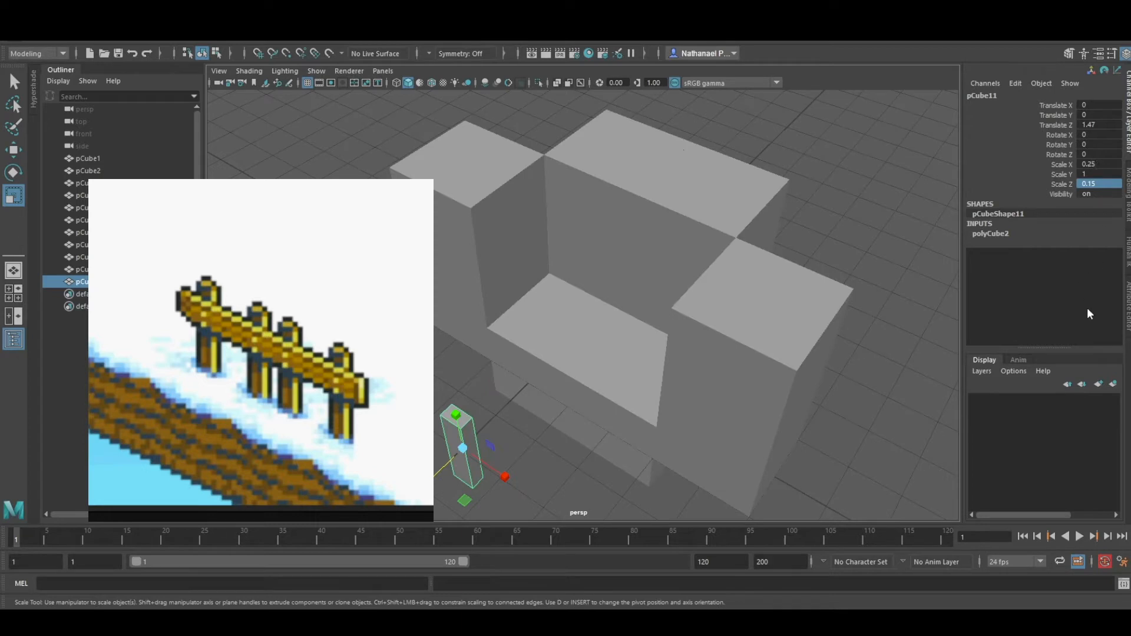
Move the thin post onto the base ledge, at about 1.01 on Y and 0.03 on Z.
key("w")
left_click_drag(462, 448, 550, 352)
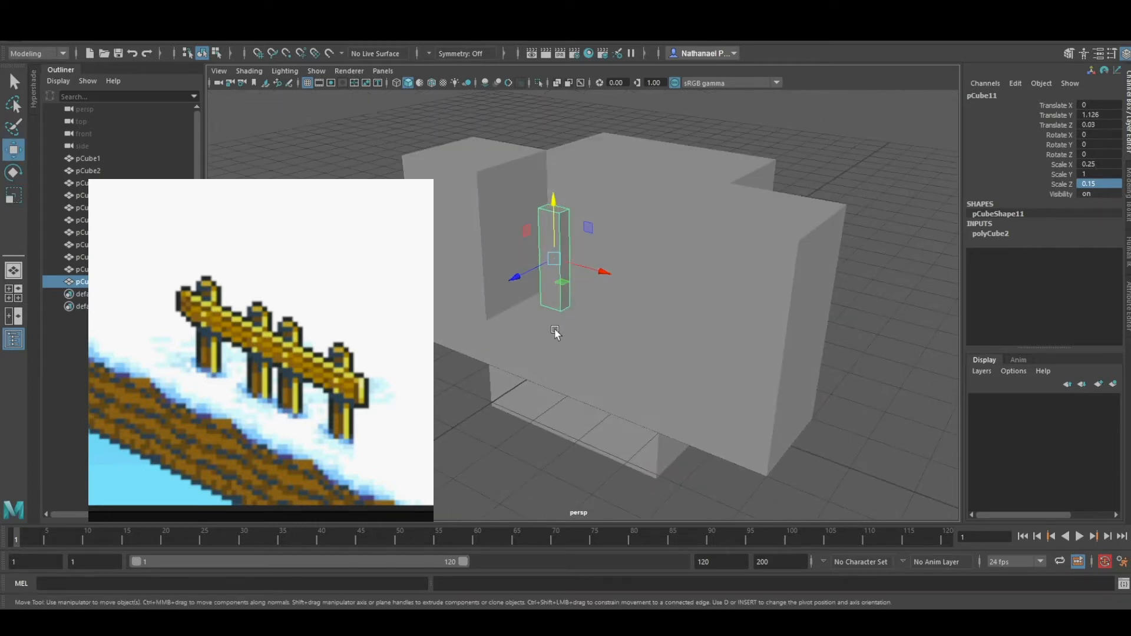
left_click_drag(547, 207, 552, 219)
left_click(1094, 115)
left_click(1094, 116)
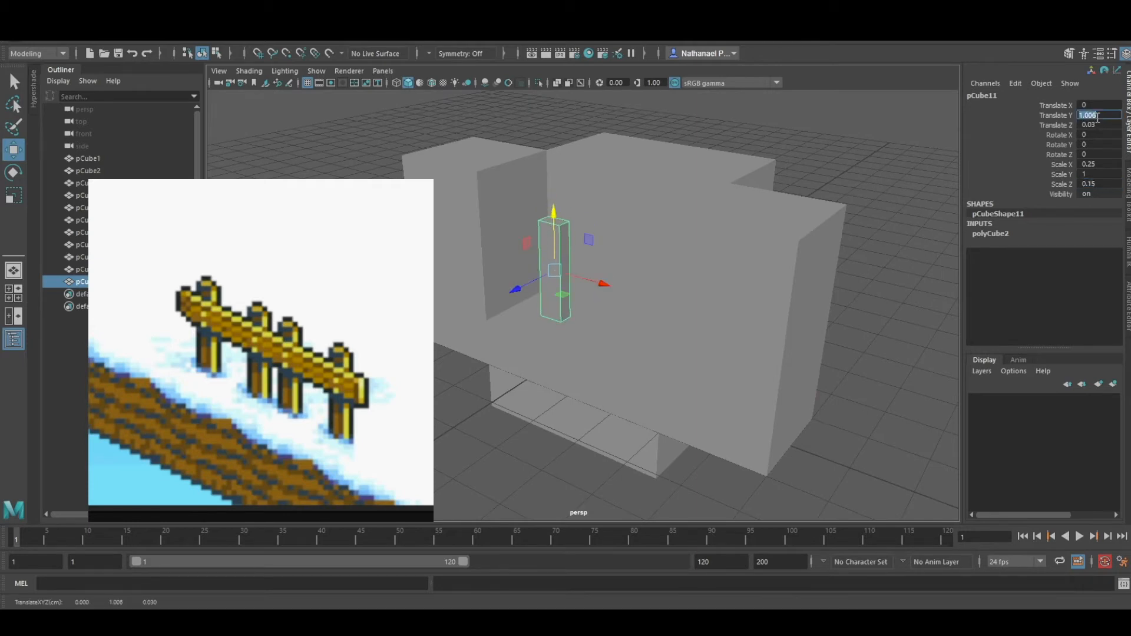
Lengthen the post vertically by setting its Scale Y to 1.5.
left_click(14, 195)
left_click_drag(554, 220, 551, 213)
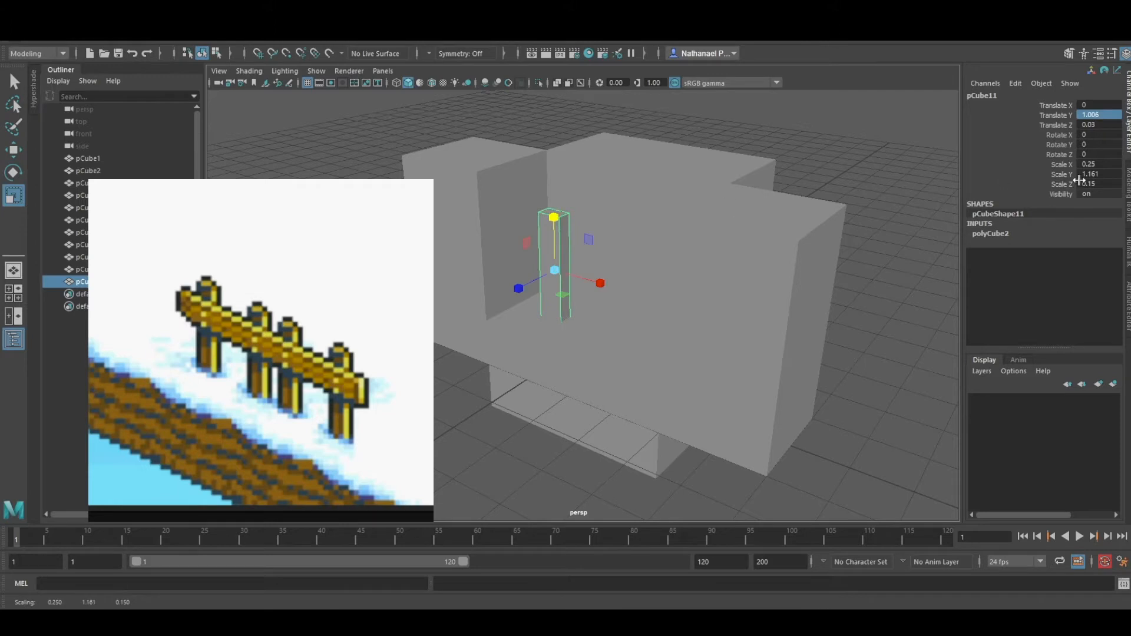
left_click(1099, 177)
key("Tab")
type(".15")
key("Return")
key("ctrl+z")
left_click(1099, 174)
type("1.5")
key("Return")
Raise the lengthened post by setting its Translate Y to 1.25.
left_click(12, 150)
left_click_drag(559, 215, 561, 193)
left_click(1098, 115)
type("1.25")
key("Return")
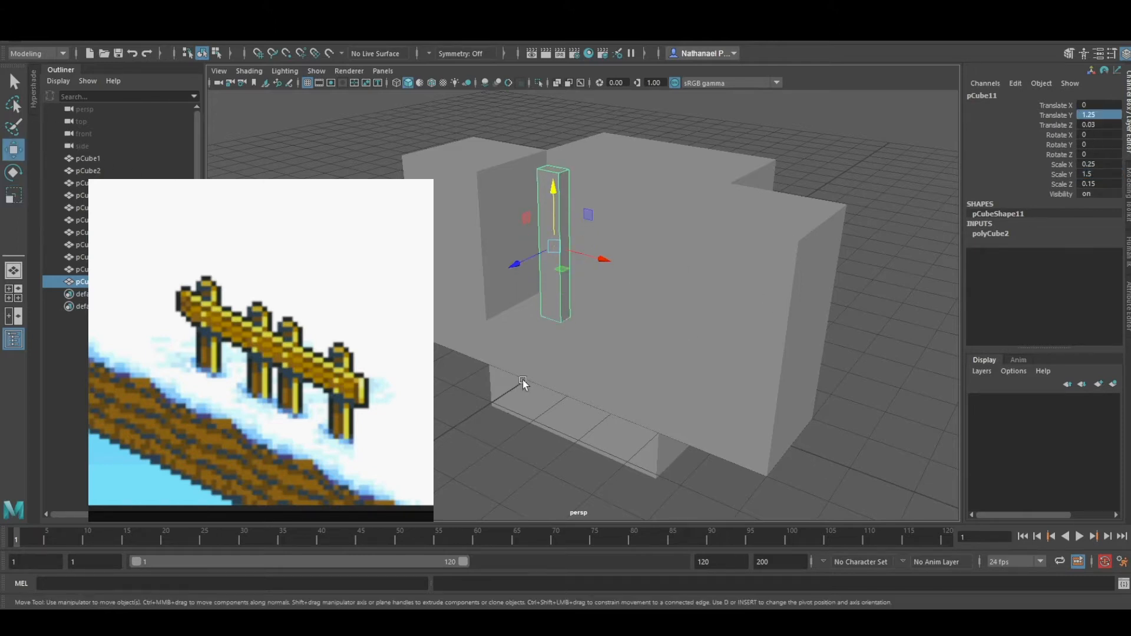
Try shifting the post toward the nearer end column with a Translate X of -0.15.
left_click(436, 366)
left_click_drag(394, 412, 497, 377, "alt")
left_click(568, 265)
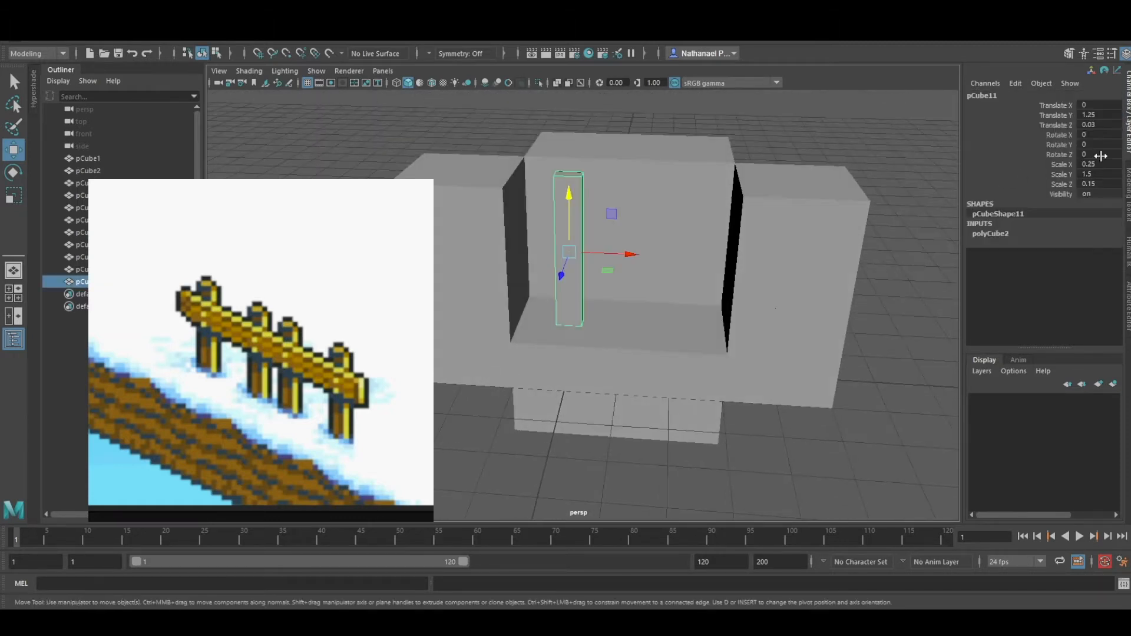
left_click_drag(607, 253, 603, 254)
left_click(1096, 104)
type("-")
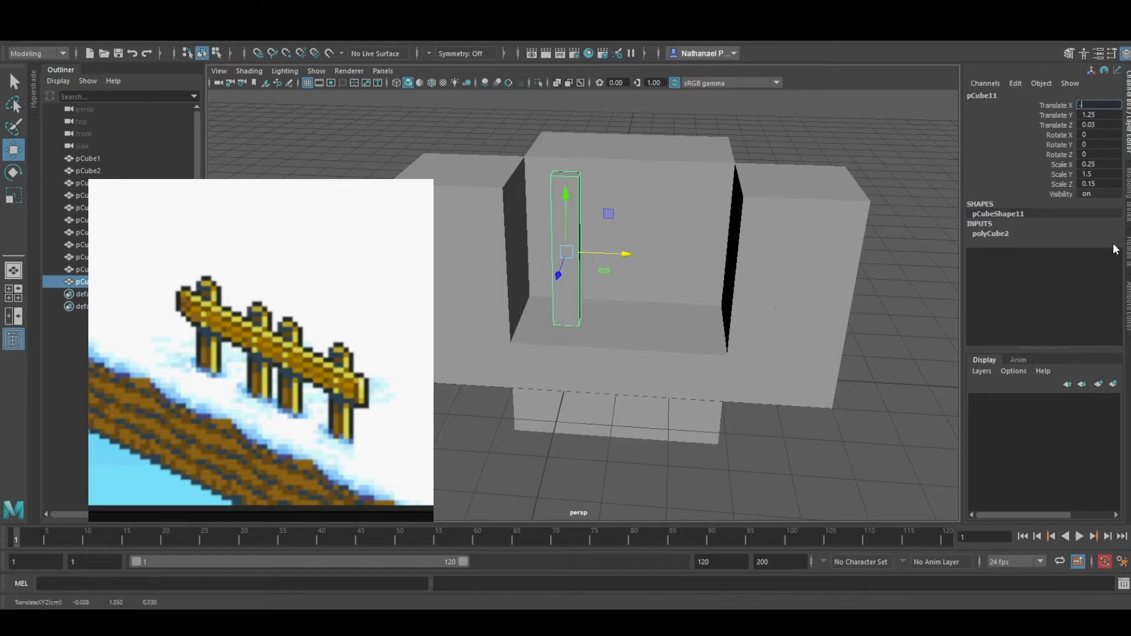
type("0.15")
key("Return")
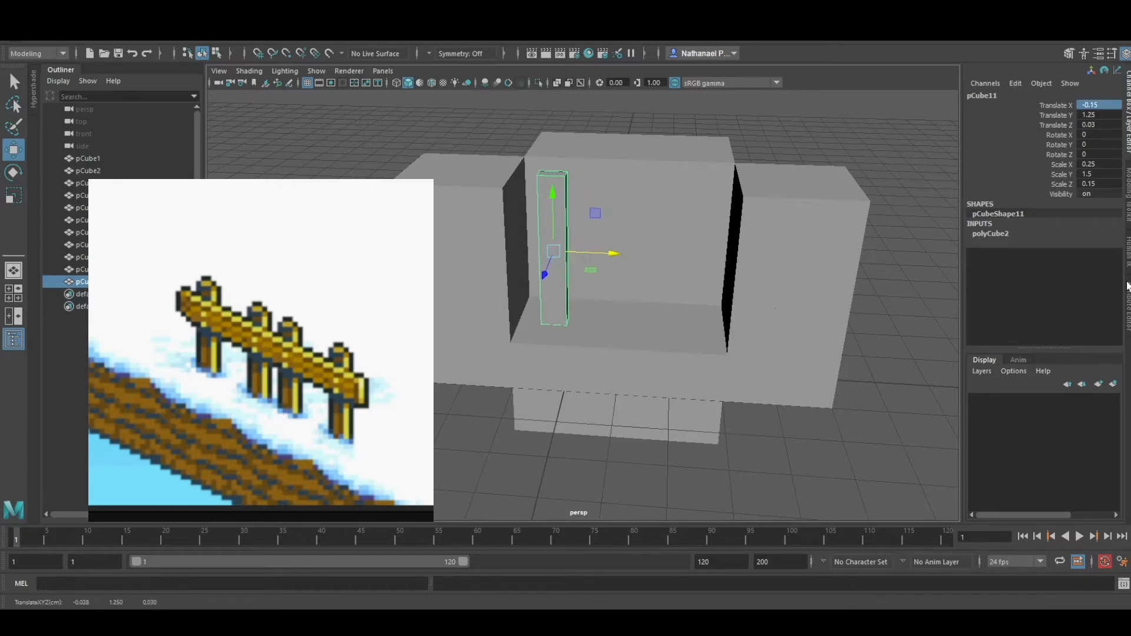
left_click_drag(515, 453, 412, 430, "alt")
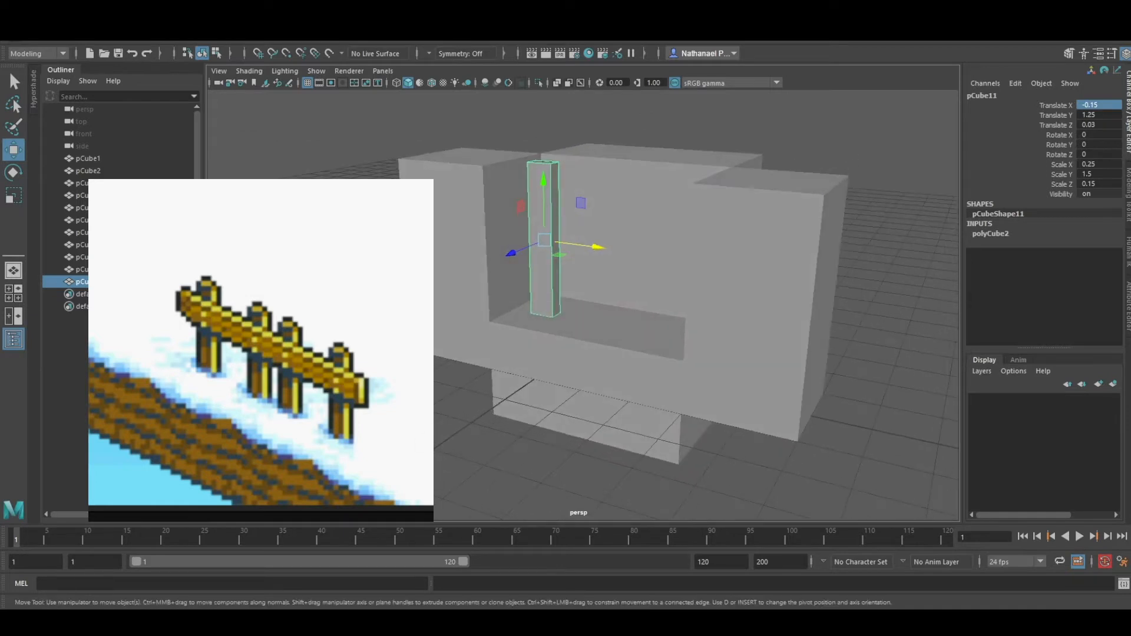
Set the post's Translate X to -0.1.
left_click(1117, 105)
type("-.1")
key("Return")
left_click_drag(789, 195, 825, 218, "alt")
left_click(824, 141)
Move the post toward the front of the ledge with a Translate Z of 0.1.
left_click_drag(824, 177, 688, 265, "alt")
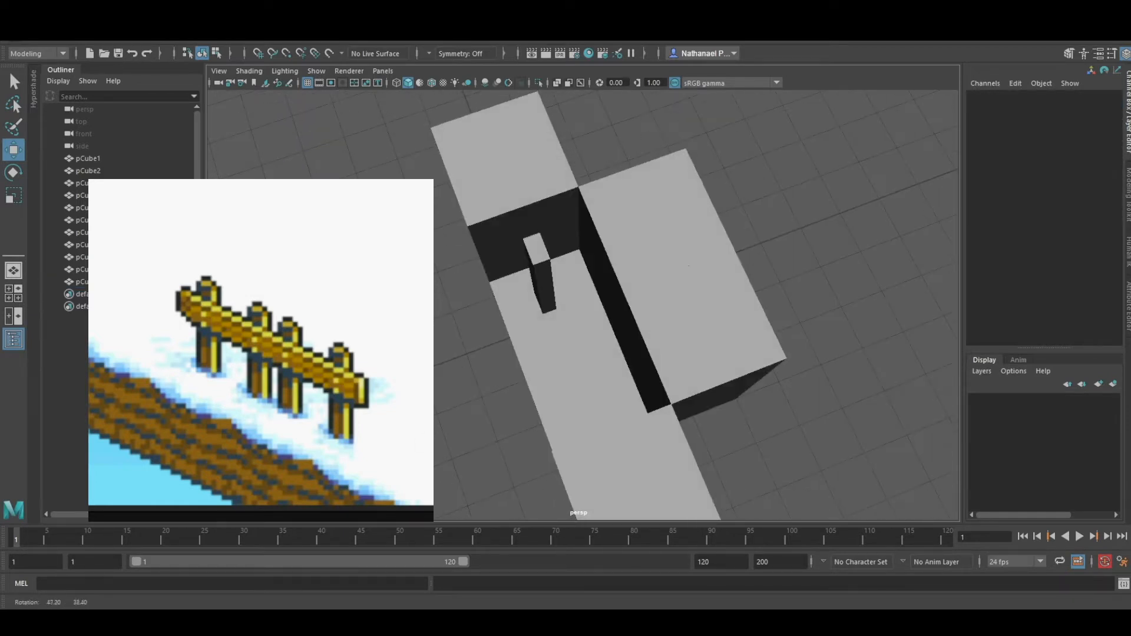
left_click(535, 311)
mouse_move(510, 298)
left_mouse_down()
mouse_move(509, 288)
mouse_move(507, 299)
left_mouse_up()
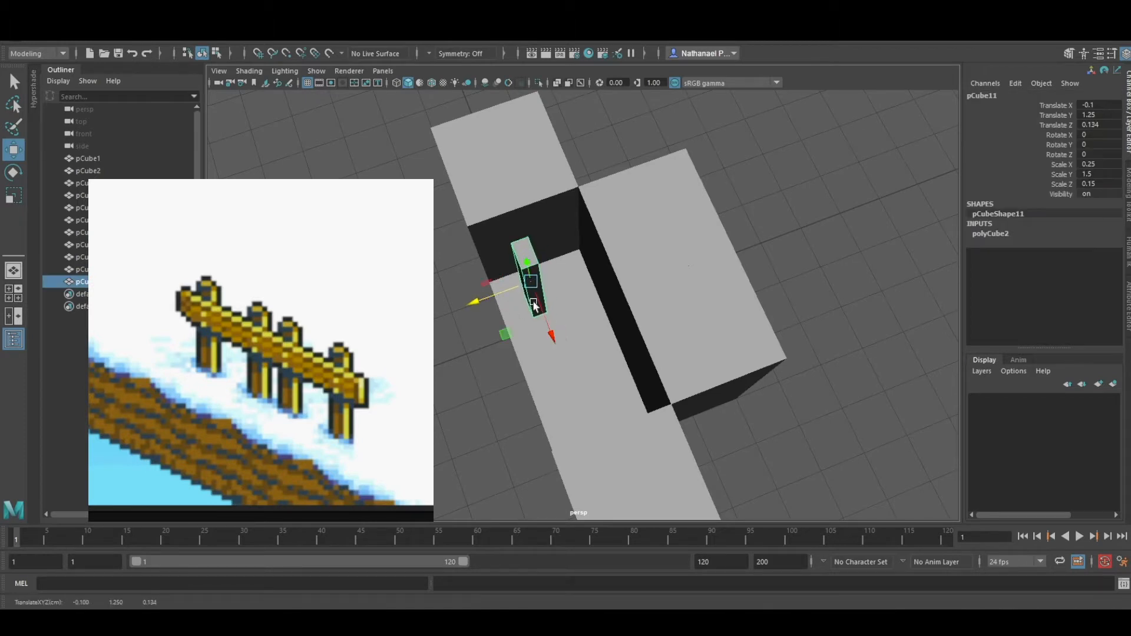
left_click(1097, 125)
type(".1")
key("Return")
left_click_drag(813, 271, 872, 198, "alt")
left_click(854, 201)
left_click_drag(483, 363, 460, 386, "alt")
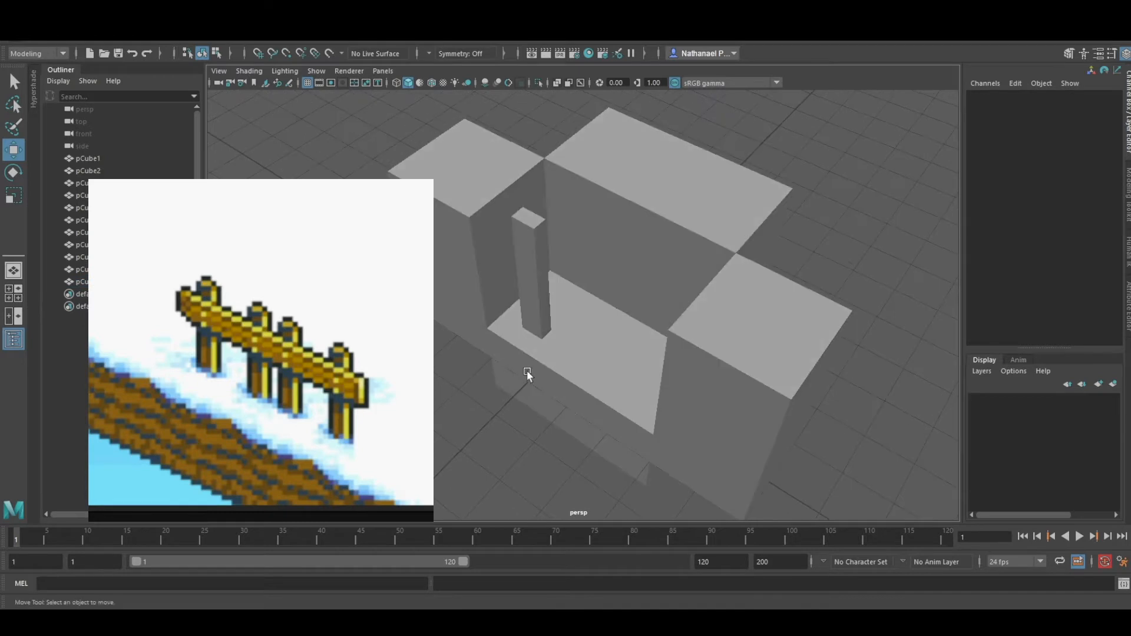
Duplicate the post and slide the copy along X toward the other end of the ledge, to about Translate X 1.14.
left_click(536, 312)
left_click_drag(573, 306, 687, 371, "shift")
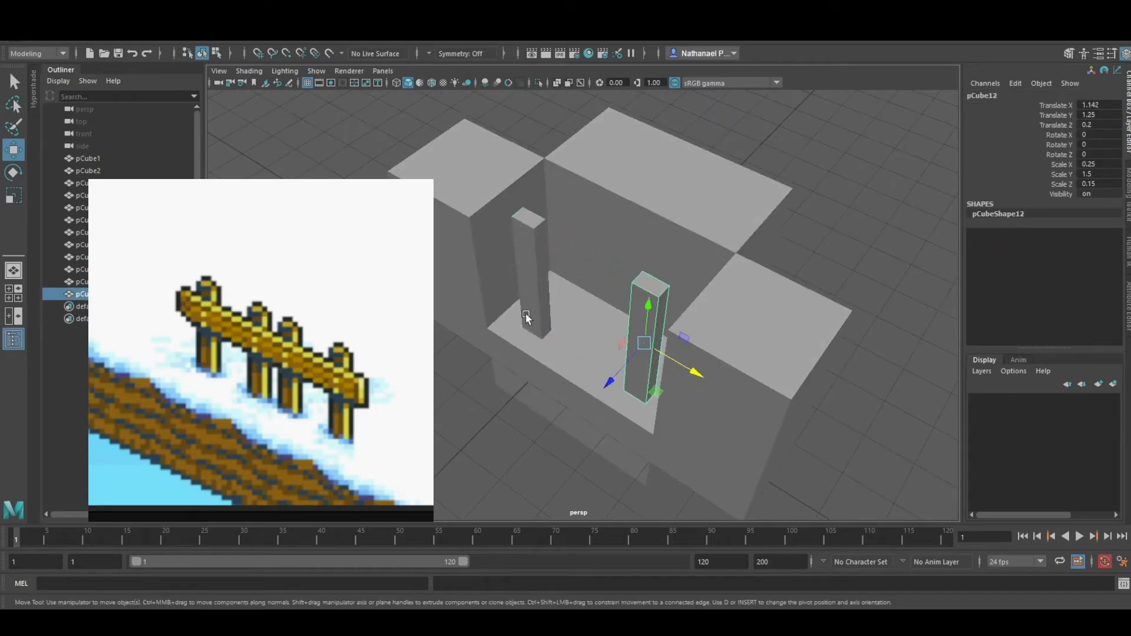
Try placing the duplicated end post with a Translate X of 0.9.
left_click(526, 318)
left_click(648, 363)
double_click(1099, 105)
type("0.9")
key("Return")
Set the duplicated end post's Translate X to 1.1.
left_click(1103, 105)
type("1.1")
key("Return")
left_click_drag(411, 499, 490, 412, "alt")
Duplicate the first post and slide the copy midway between the two posts, to about Translate X 0.49.
left_click(549, 343)
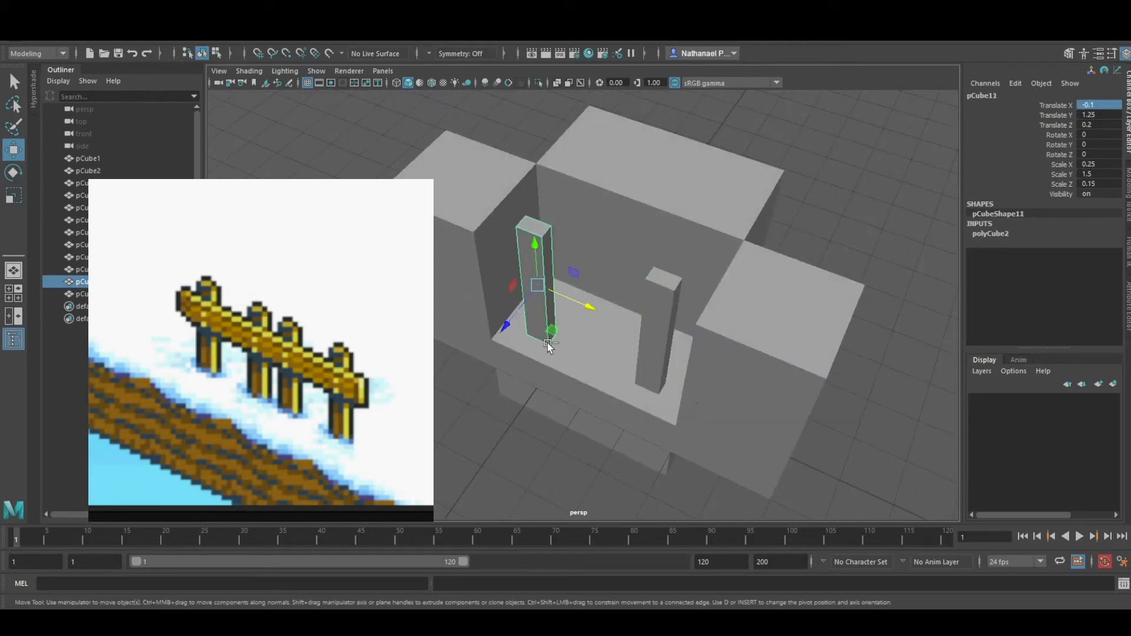
key("ctrl+d")
left_click_drag(589, 308, 648, 324)
left_click_drag(506, 407, 597, 464, "alt")
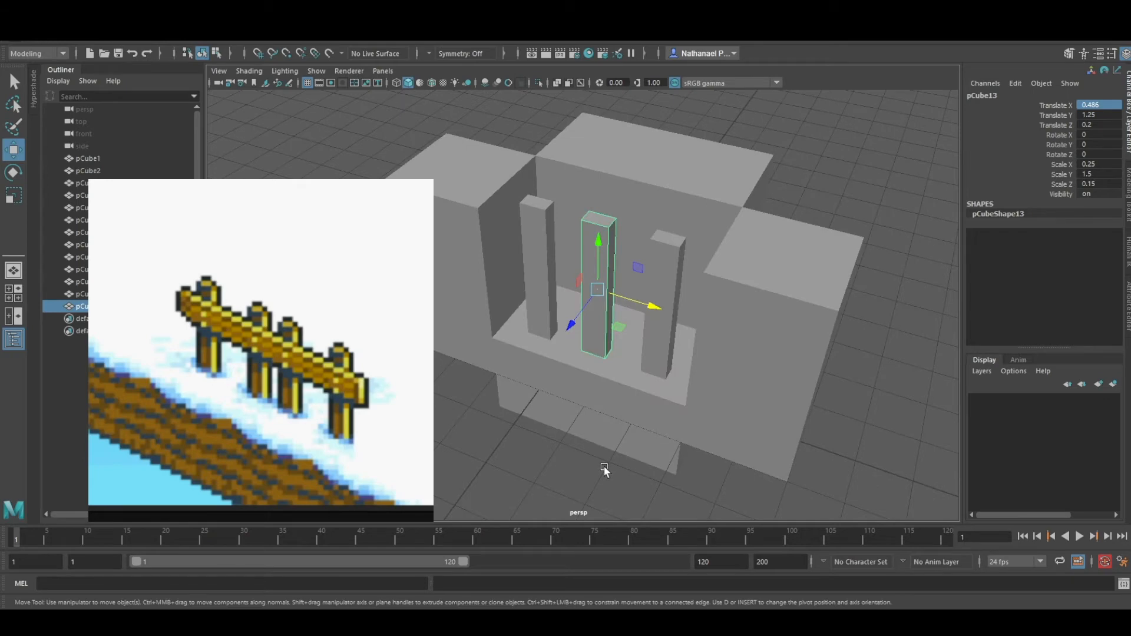
left_click_drag(655, 415, 462, 396, "alt")
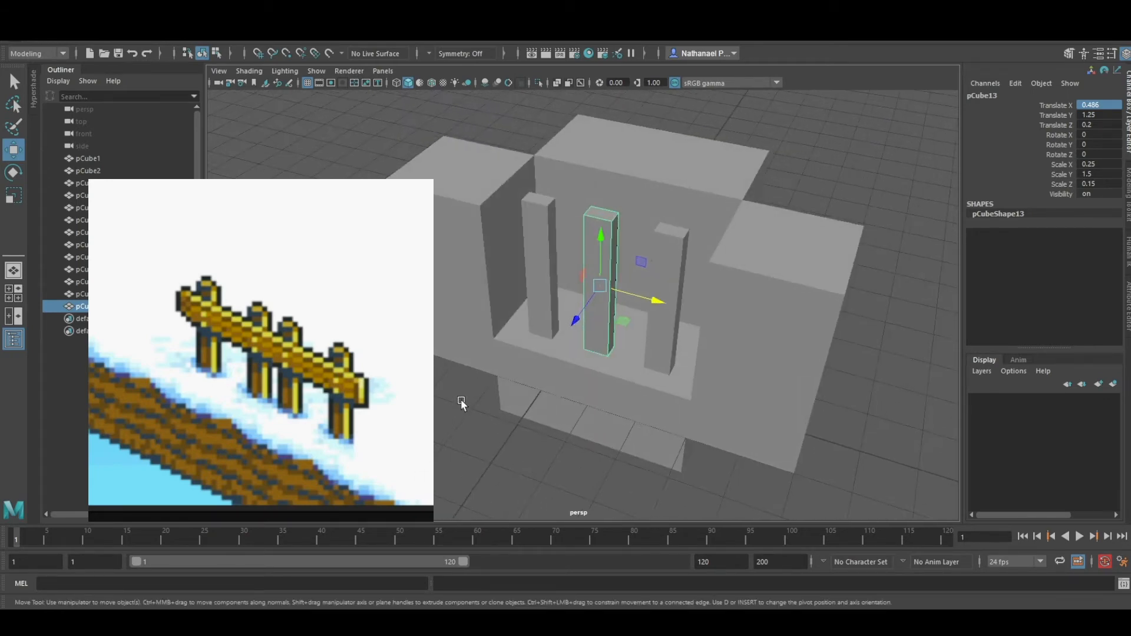
left_click(499, 235)
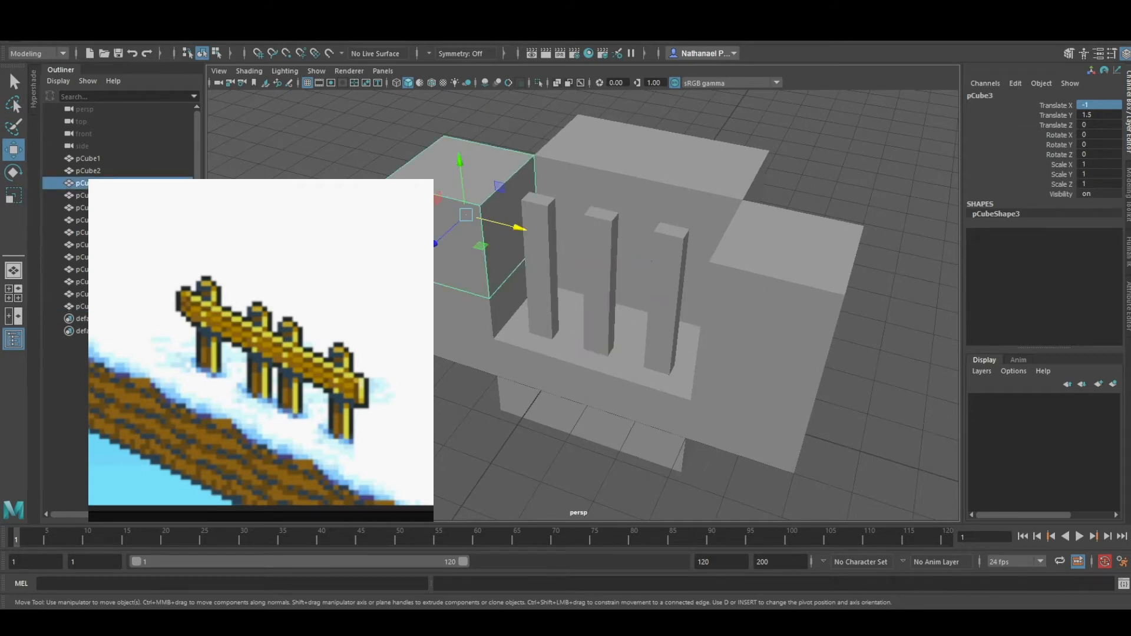
left_click_drag(471, 295, 500, 245, "alt")
left_click(501, 245)
left_click(549, 277)
left_click_drag(522, 348, 595, 318, "alt")
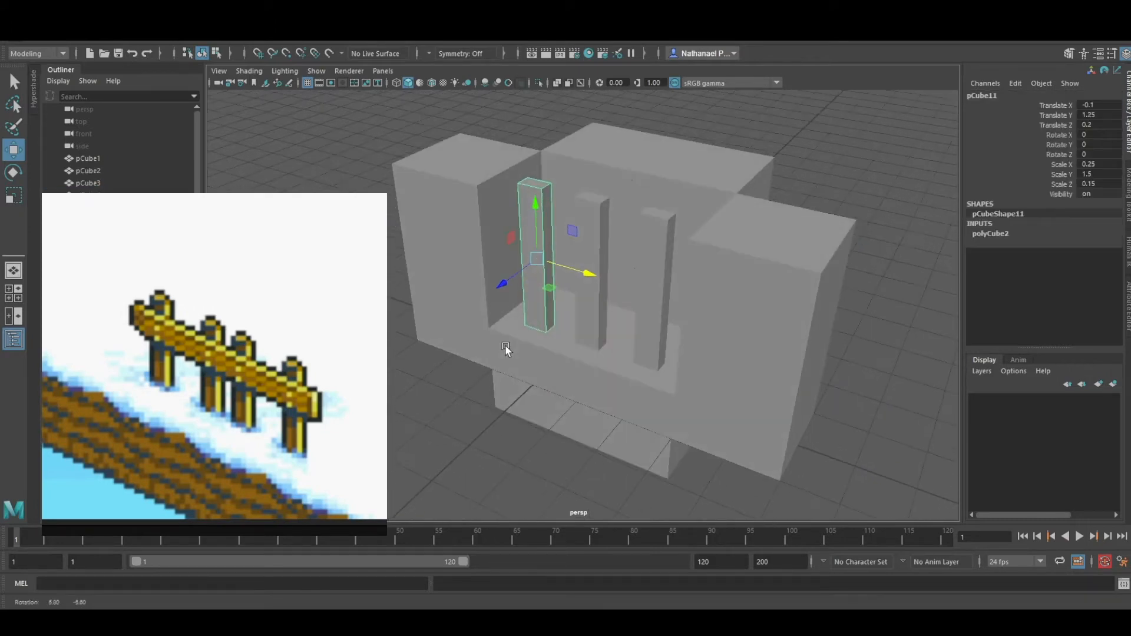
left_click_drag(497, 330, 455, 325, "alt")
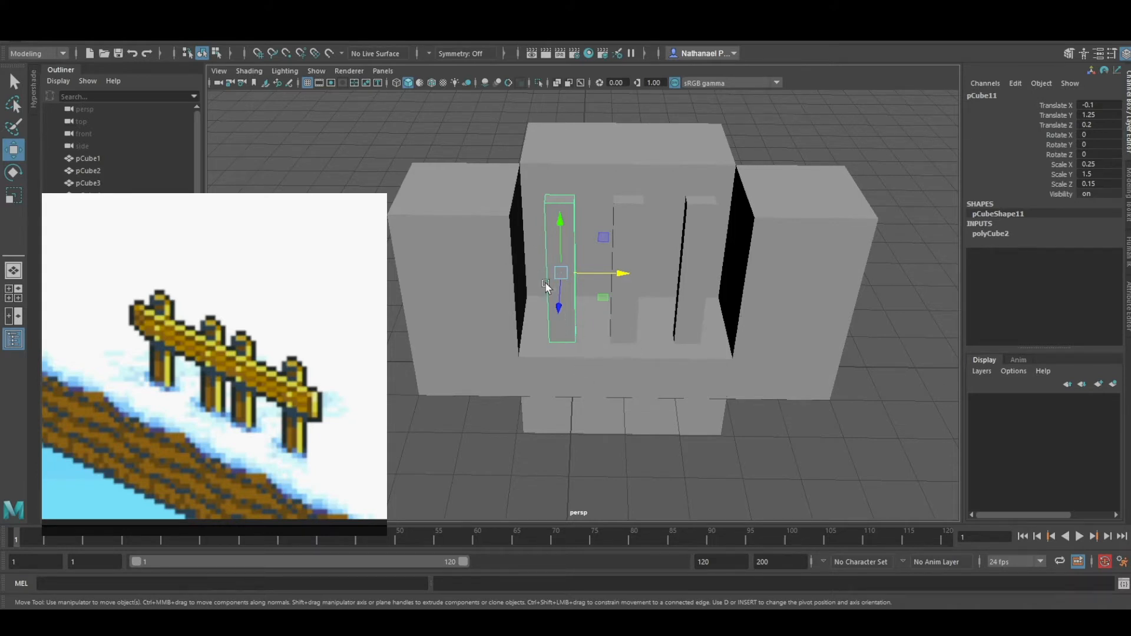
left_click_drag(596, 314, 607, 327, "alt")
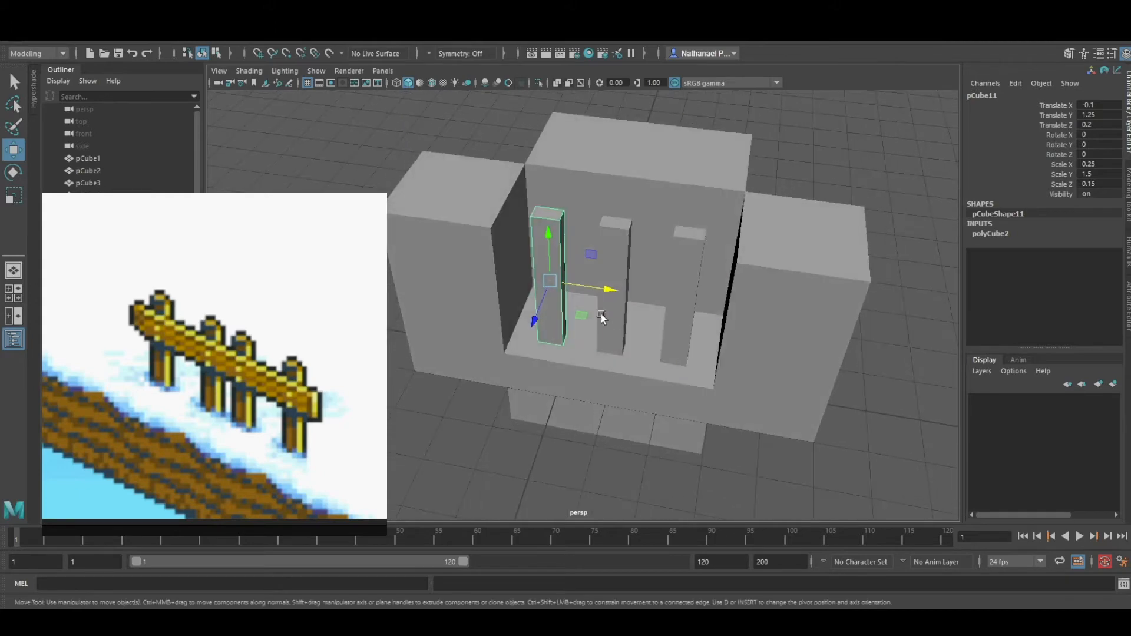
Center the middle post by setting its Translate X to 0.5.
left_click(616, 313)
left_click(1111, 106)
type("0.5")
key("Return")
left_click_drag(508, 506, 505, 469, "alt")
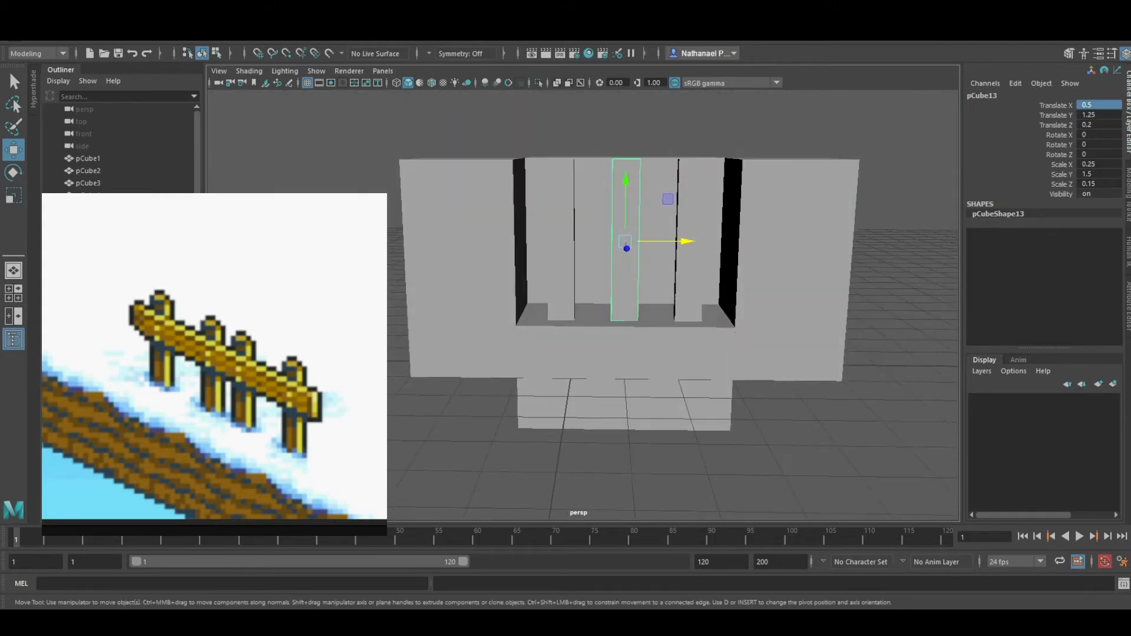
left_click(505, 469)
left_click_drag(616, 390, 448, 495, "alt")
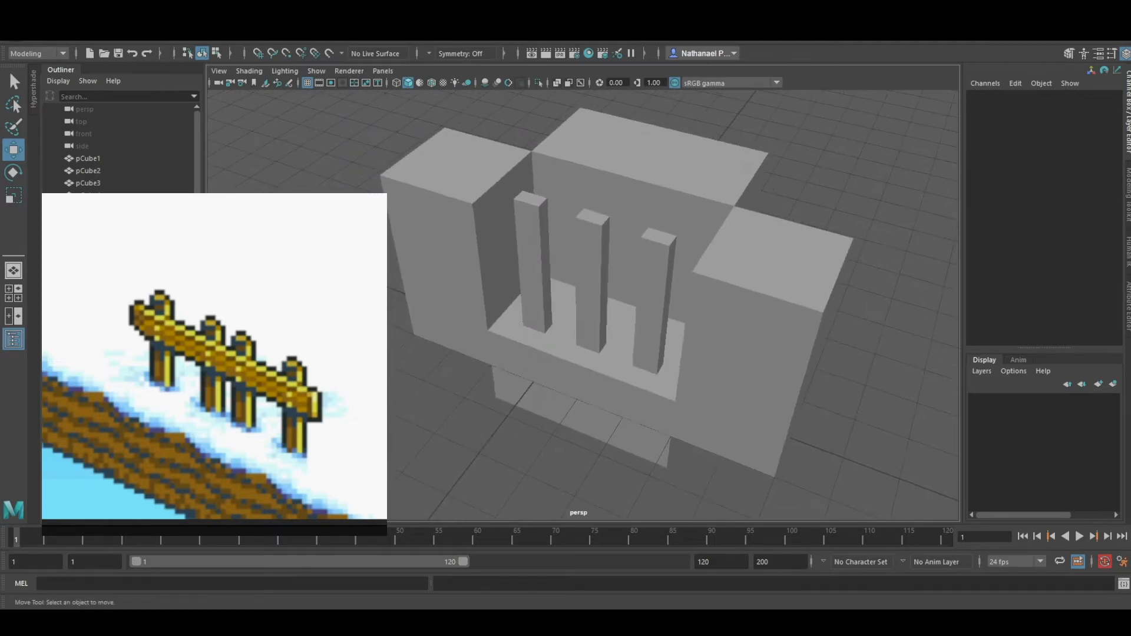
Create a cube in front of the first post for the fence rail and flatten it along Z to about 0.2.
left_click(69, 41)
left_click_drag(538, 384, 526, 266)
left_click_drag(442, 365, 468, 300, "alt")
key("r")
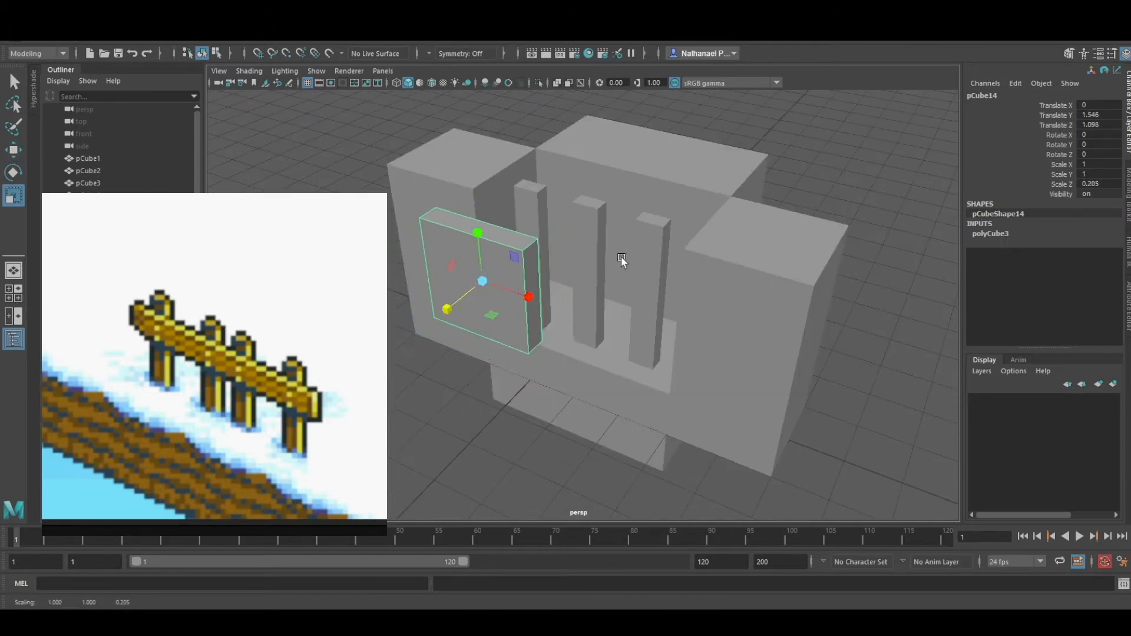
Match the rail cube's thickness to the posts by setting its Scale Z to 0.15.
left_click(591, 240)
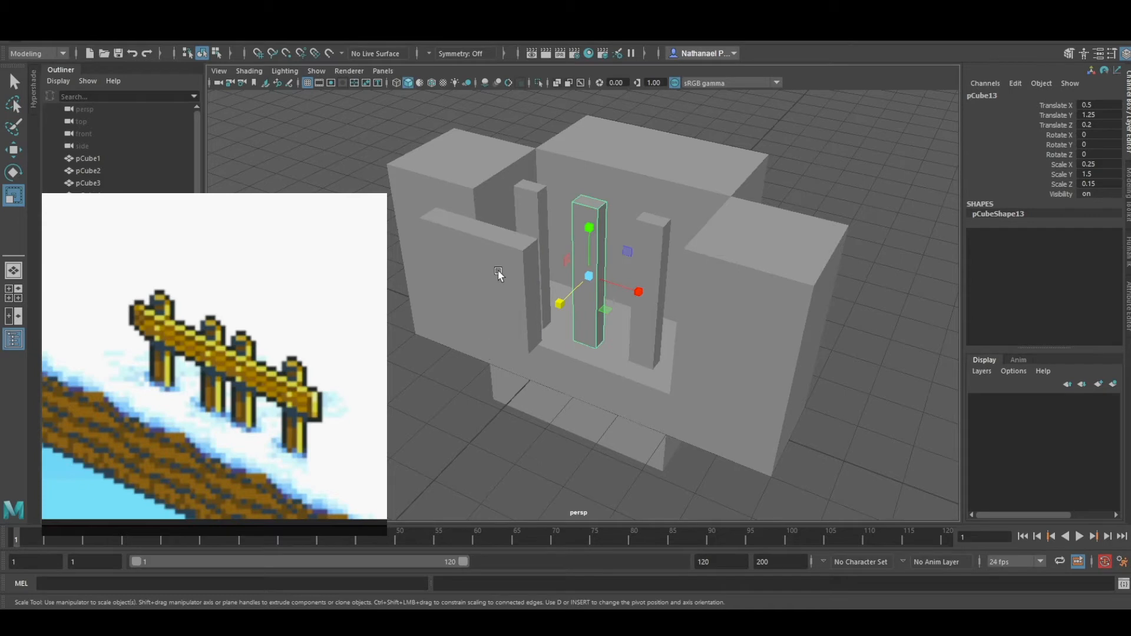
left_click(497, 270)
left_click(589, 247)
left_click(497, 298)
left_click(1089, 184)
type("0.15")
key("Return")
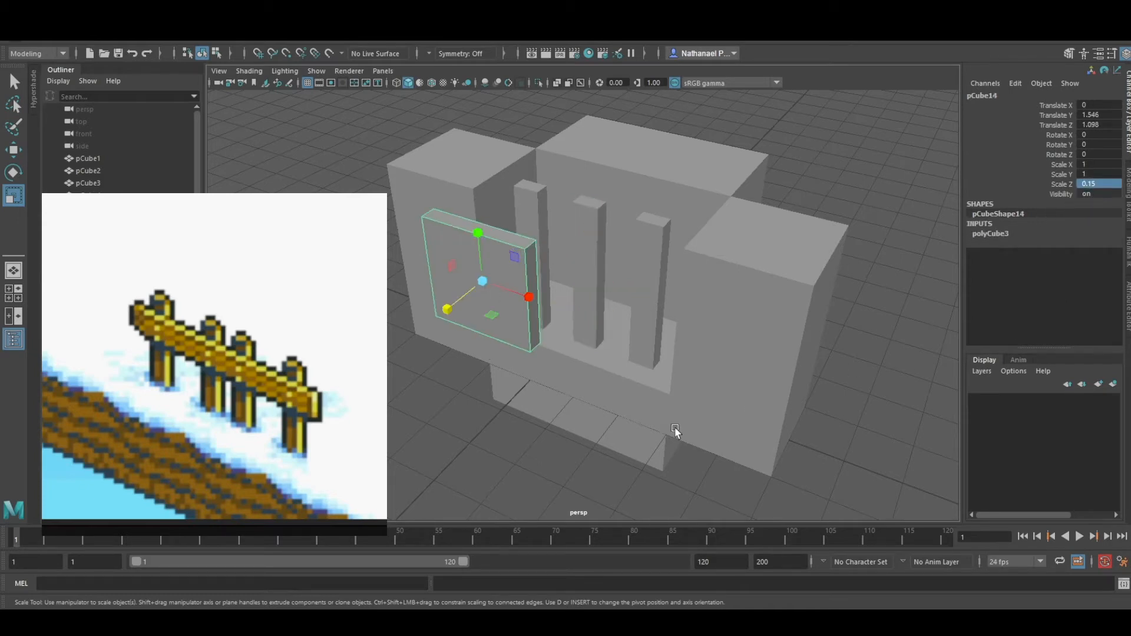
Reduce the rail's height by scaling it along Y to about 0.39.
left_click_drag(477, 232, 480, 260)
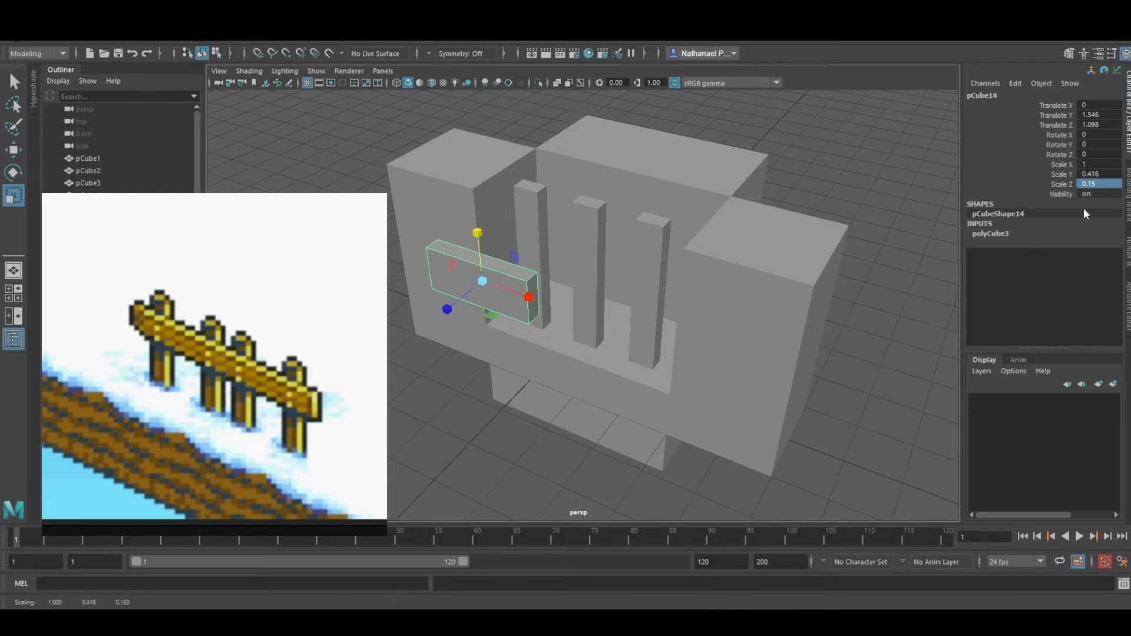
left_click(1093, 174)
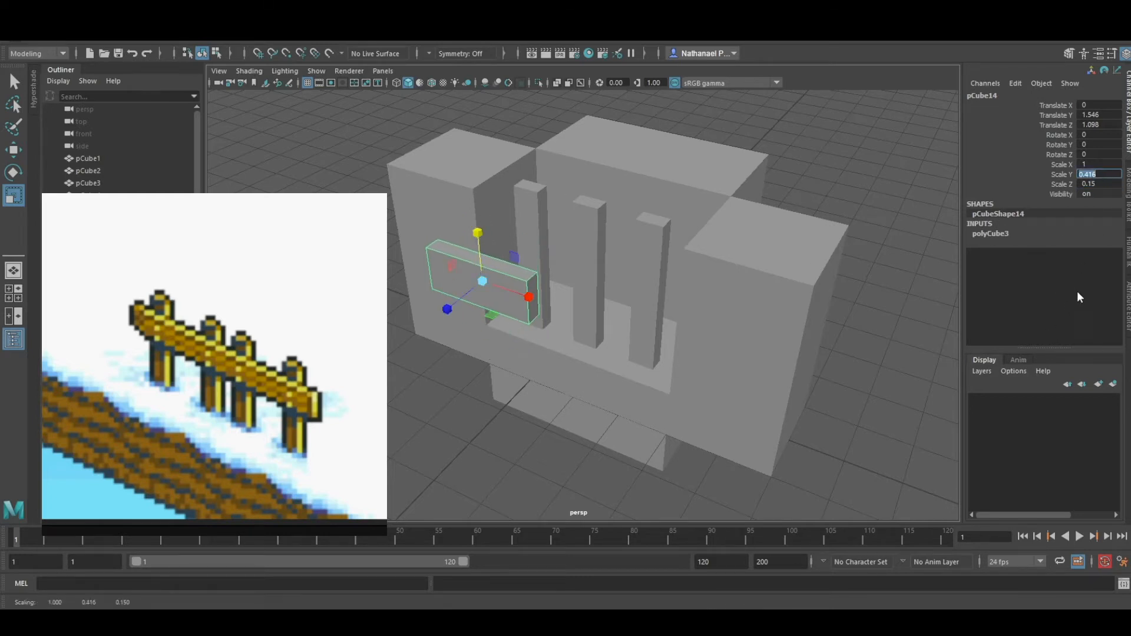
left_click(596, 268)
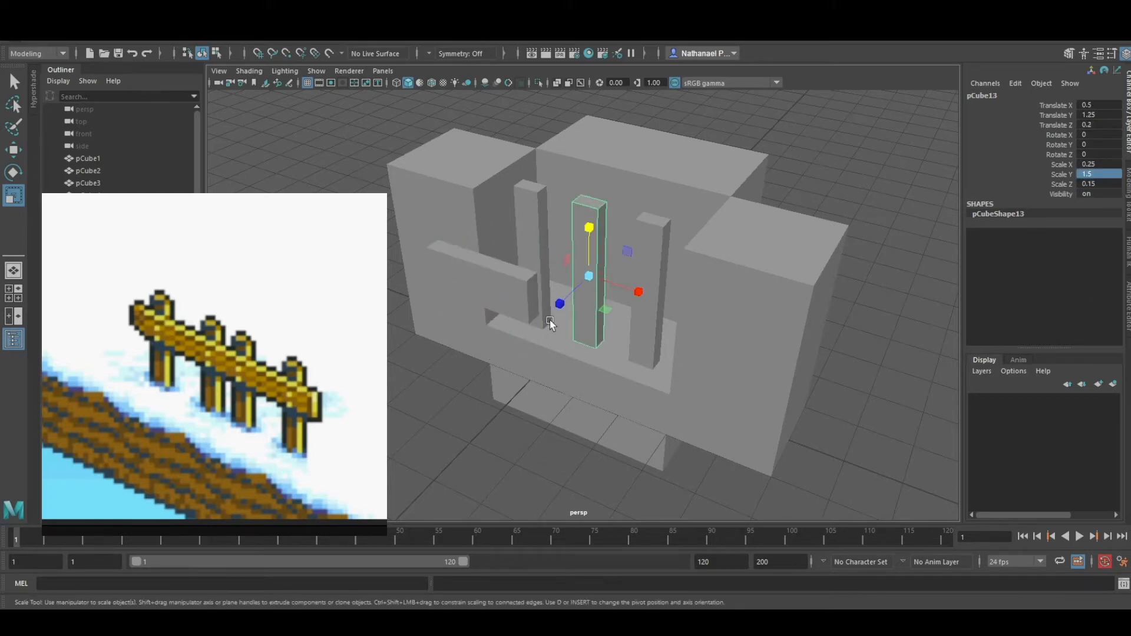
left_click(511, 288)
left_click_drag(478, 234, 478, 238)
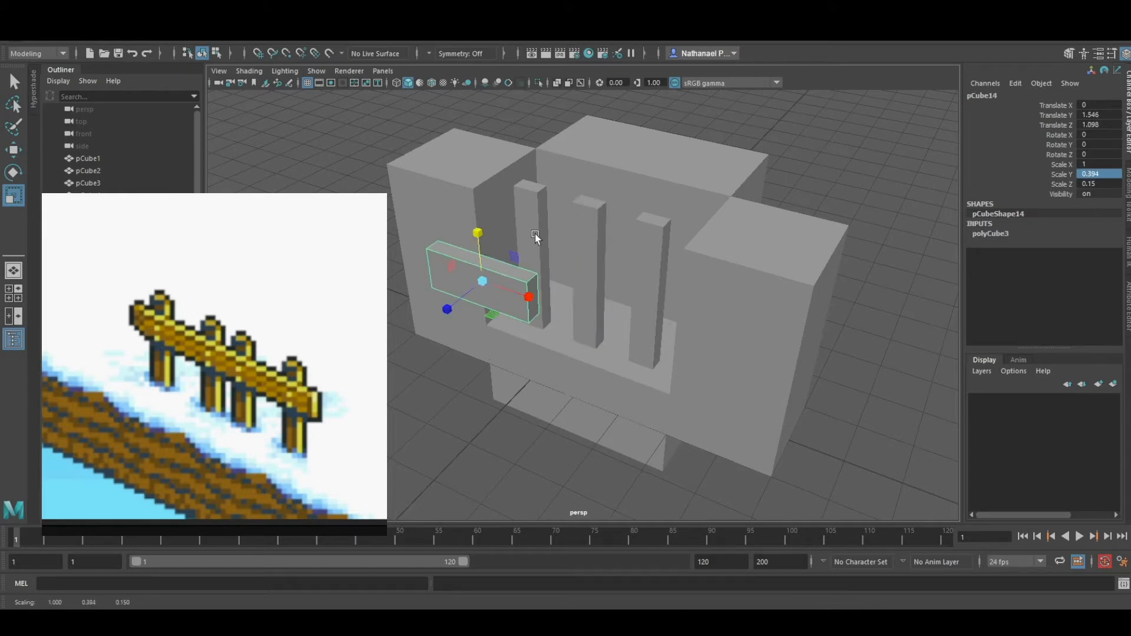
left_click(534, 234)
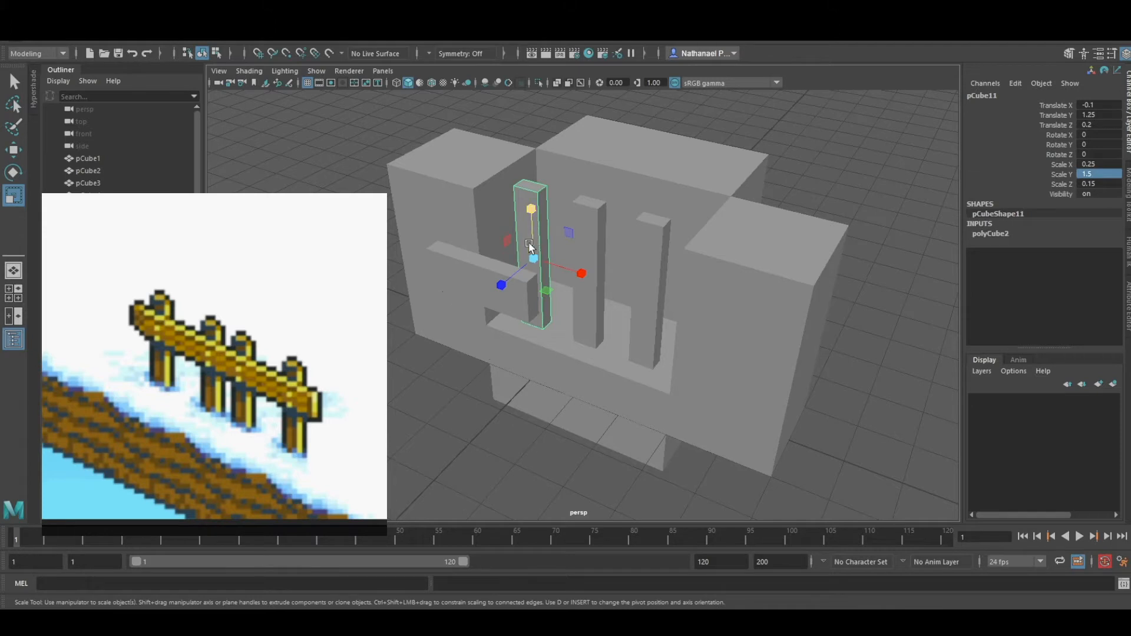
Try a lower rail height, entering a Scale Y of 0.25.
left_click(486, 284)
type(".25")
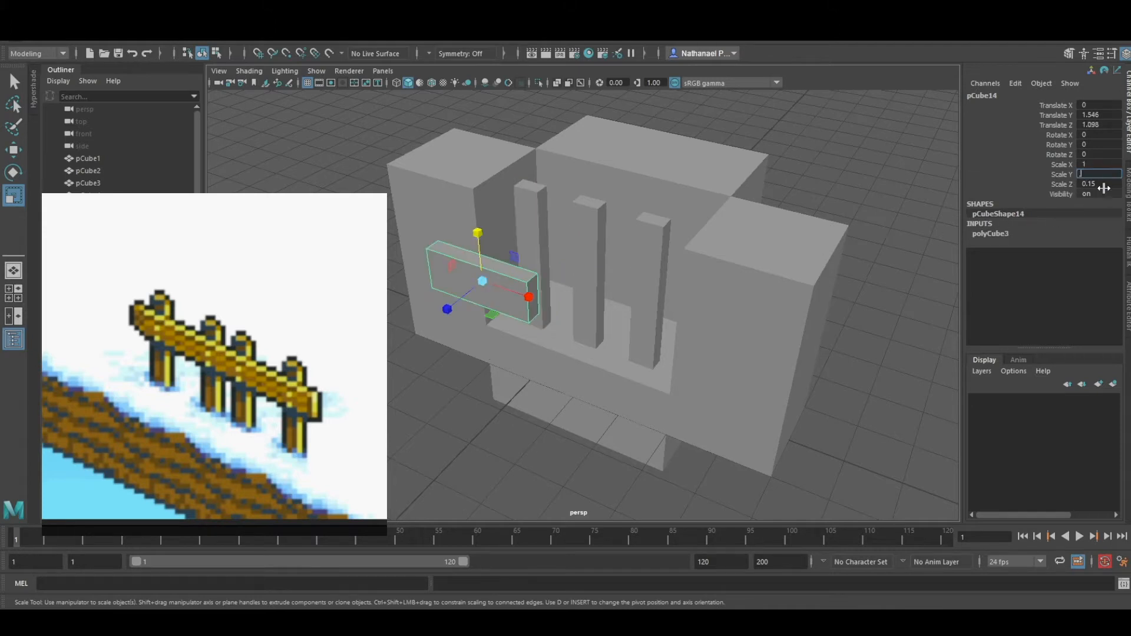
key("Return")
left_click_drag(618, 330, 554, 389, "alt")
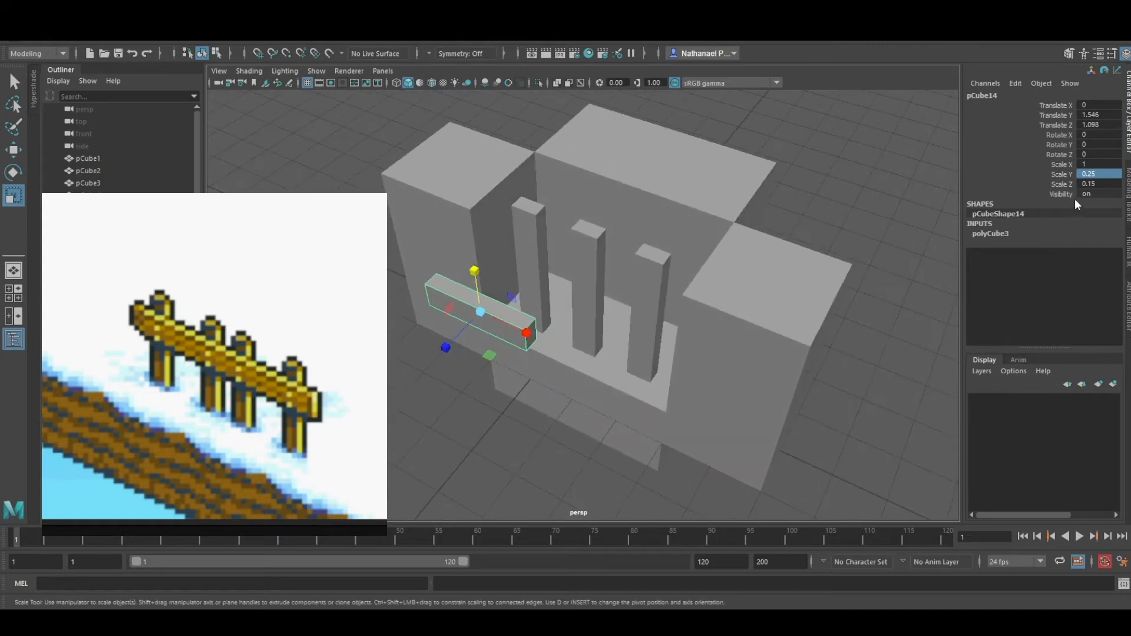
double_click(1099, 173)
type("125")
key("Return")
left_click_drag(502, 407, 486, 393, "alt")
Set the rail's Scale Y to 0.4.
double_click(1105, 173)
key("BackSpace")
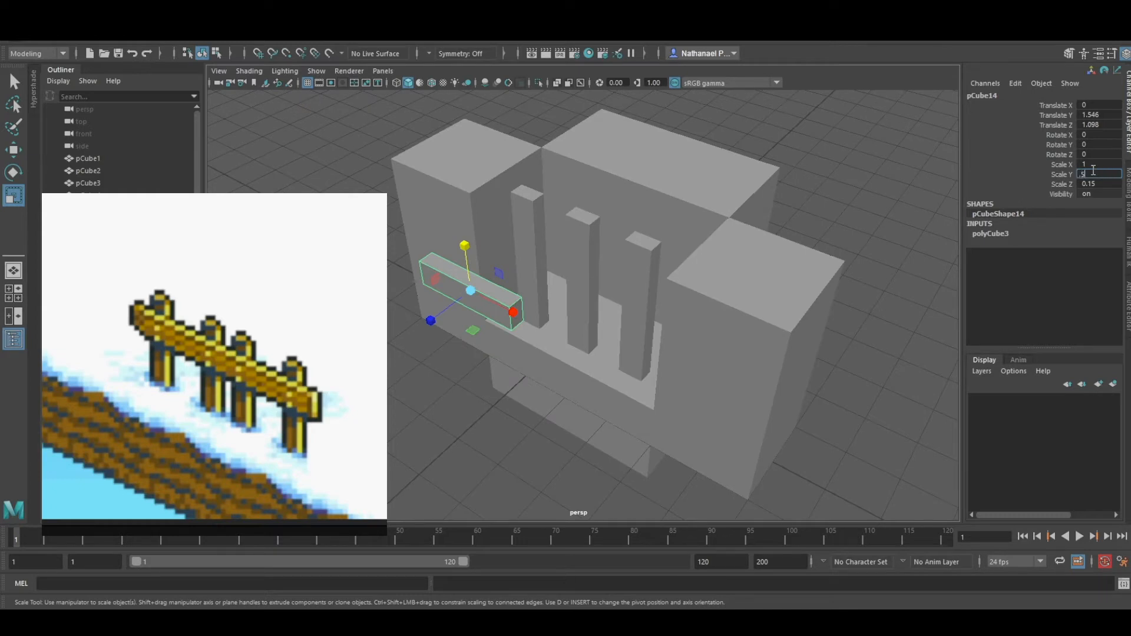
type(".5=")
key("BackSpace")
key("BackSpace")
key("BackSpace")
type(".4")
key("Return")
left_click_drag(526, 406, 409, 446, "alt")
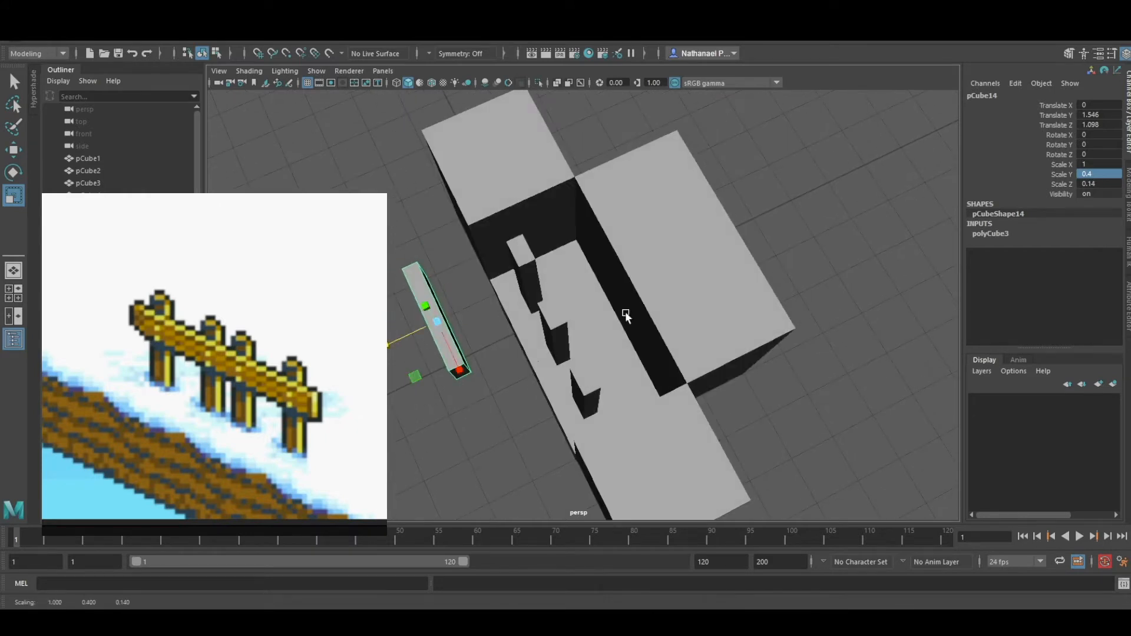
Thin the rail to a Scale Z of 0.1 and lengthen it to a Scale X of 2.
left_click(1096, 184)
type("0.14")
key("Return")
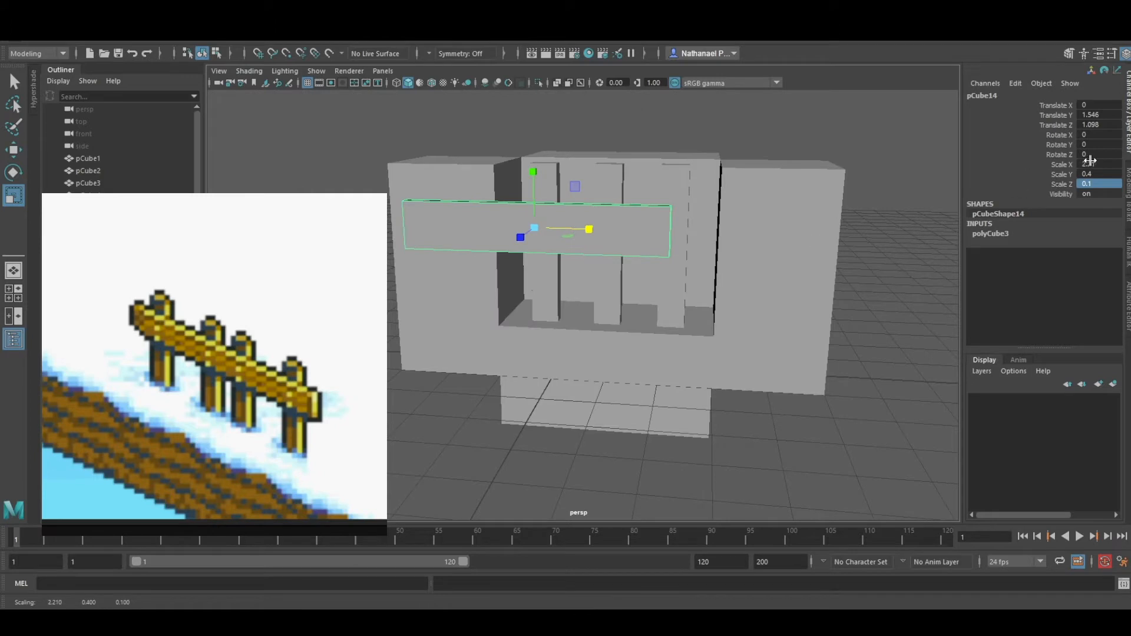
left_click(1090, 163)
type("2")
key("Return")
left_click_drag(530, 388, 639, 358, "alt")
Move the rail in front of the three posts and center it with a Translate X of 0.5.
key("w")
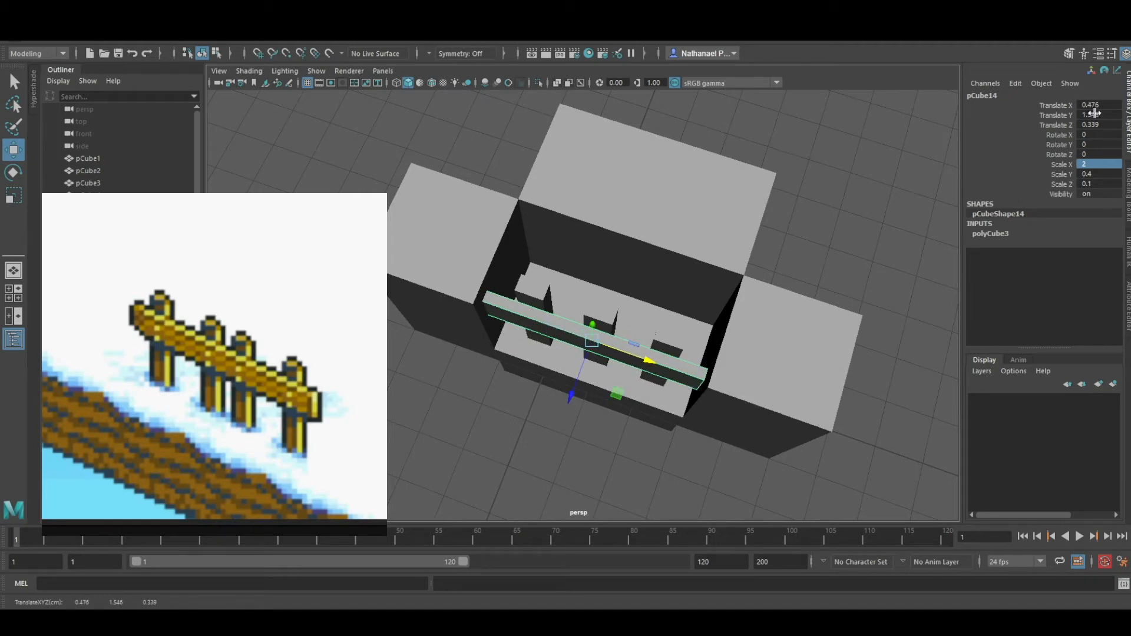
left_click(1111, 103)
key("BackSpace")
key("Tab")
key("Tab")
Try Translate Z values of 0.3 and 0.4 to bring the rail against the front of the posts.
left_click_drag(603, 288, 539, 307, "alt")
left_click(534, 291)
left_click(517, 306)
left_click(1095, 125)
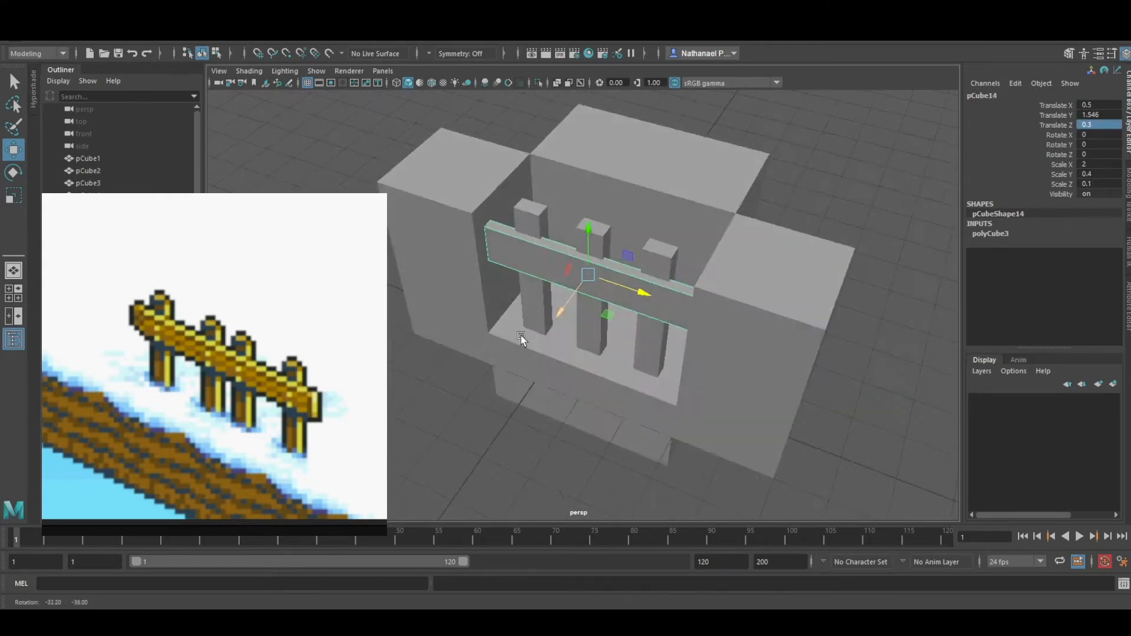
left_click_drag(521, 334, 485, 377, "alt")
left_click(1099, 124)
type("0.4")
key("Return")
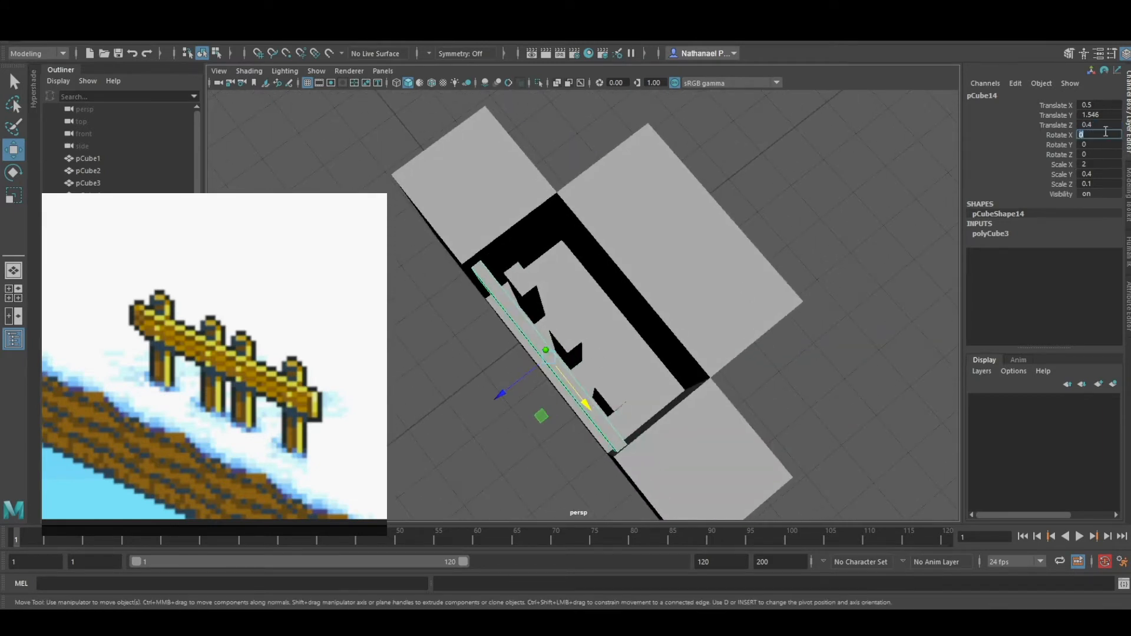
Try seating the rail with a Translate Z of 0.35 and check the gap to the posts up close.
type("0.35")
key("Return")
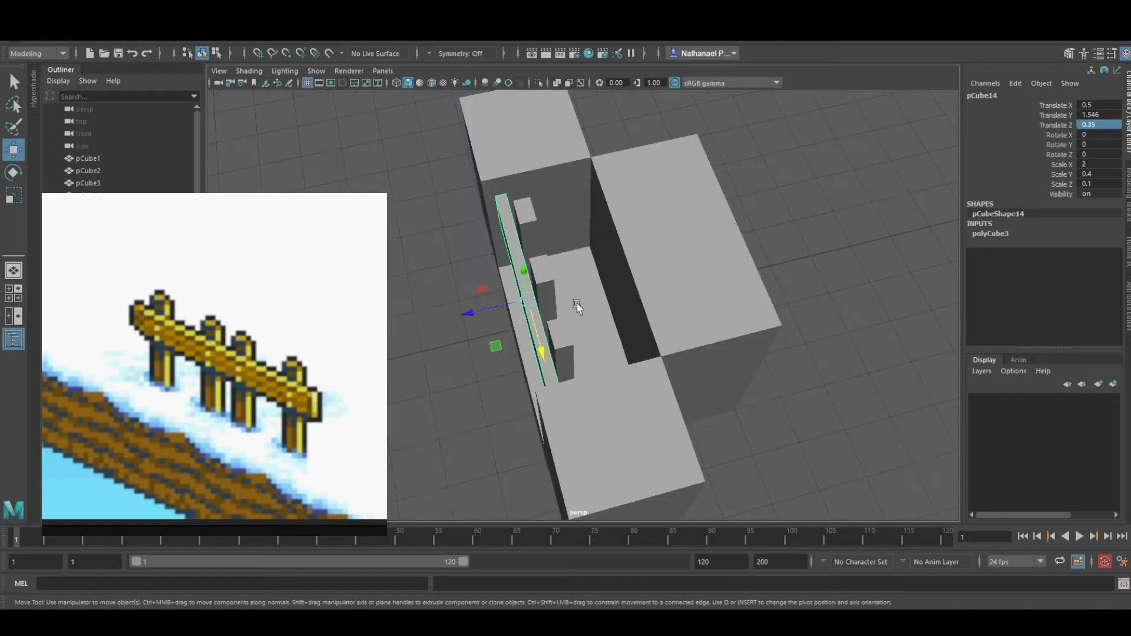
scroll(577, 308, "up", 5)
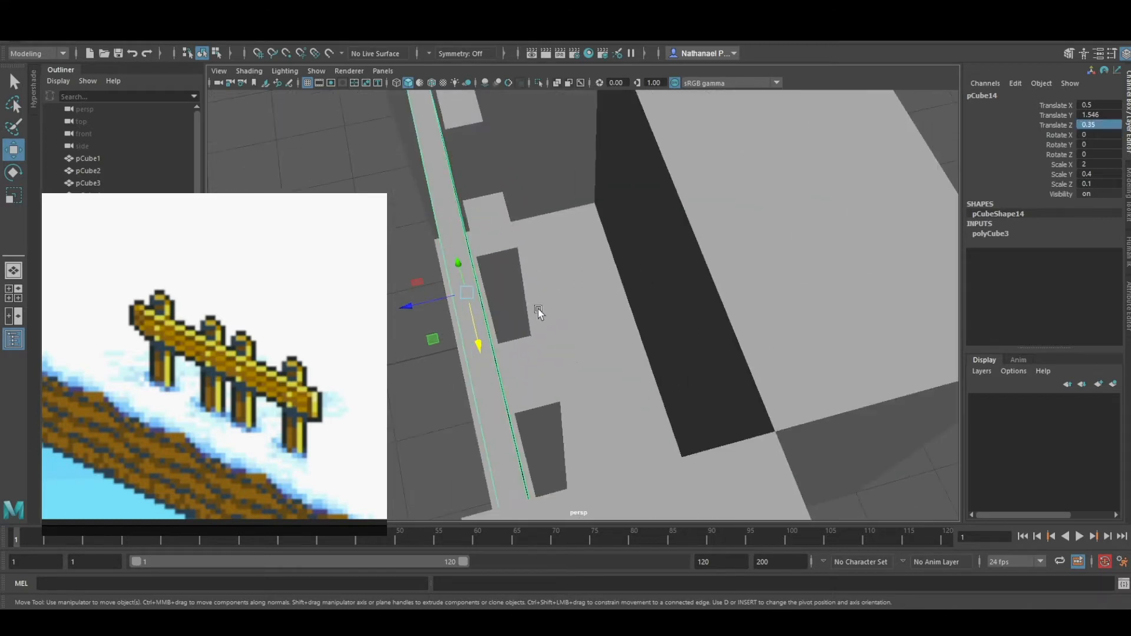
left_click_drag(575, 295, 582, 297, "alt")
Seat the rail against the posts' front faces by setting its Translate Z to 0.325.
left_click_drag(422, 315, 428, 314)
left_click(1100, 126)
key("BackSpace")
type(".325")
key("Return")
left_click_drag(495, 320, 440, 340, "alt")
scroll(440, 340, "down", 6)
left_click_drag(556, 309, 528, 332, "alt")
Try bevelling the post at the positive X end with a Fraction of 0.5, and undo the bevel.
scroll(626, 329, "up", 5)
left_click_drag(618, 300, 665, 288, "alt")
left_click(666, 288)
left_click_drag(673, 371, 544, 344, "alt")
right_click_drag(544, 344, 508, 351, "alt")
left_click_drag(507, 351, 512, 351, "alt")
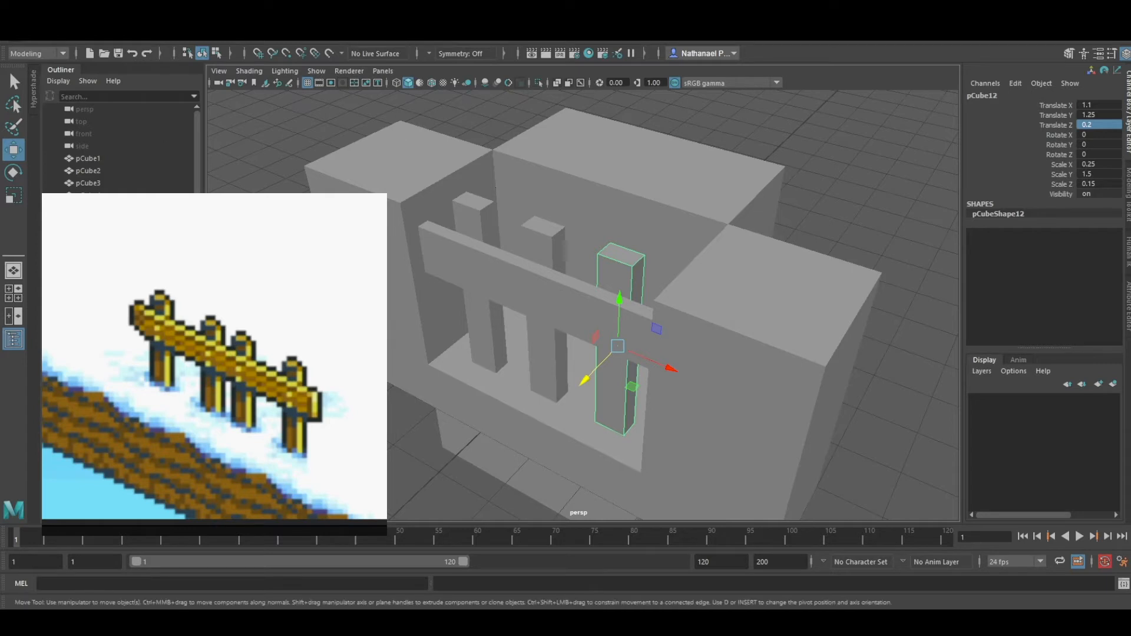
key("ctrl+b")
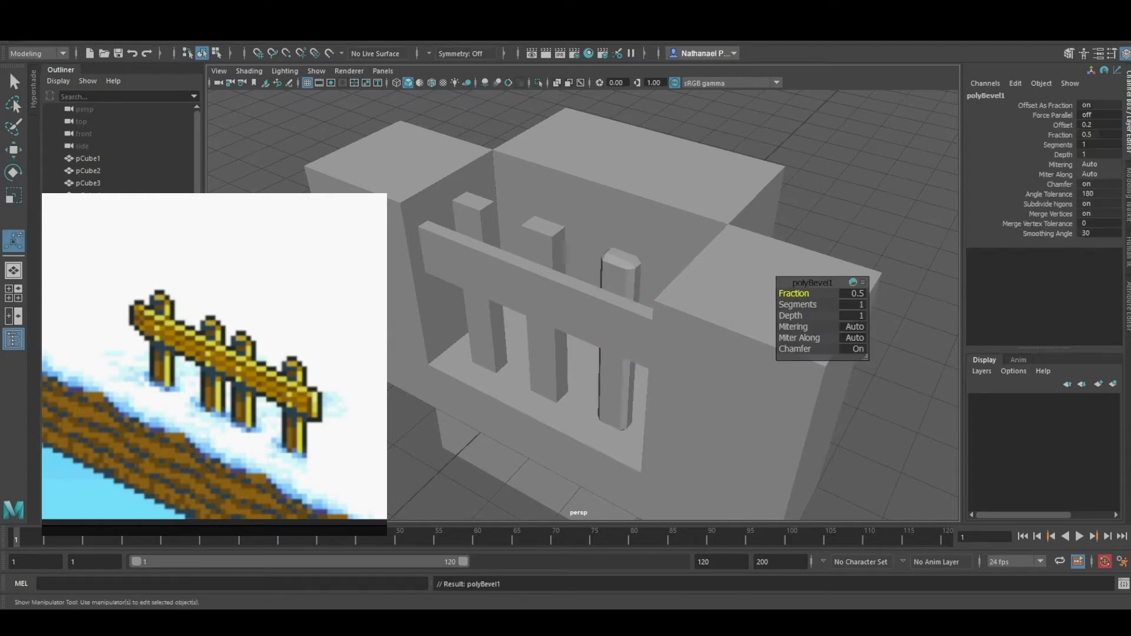
key("ctrl+z")
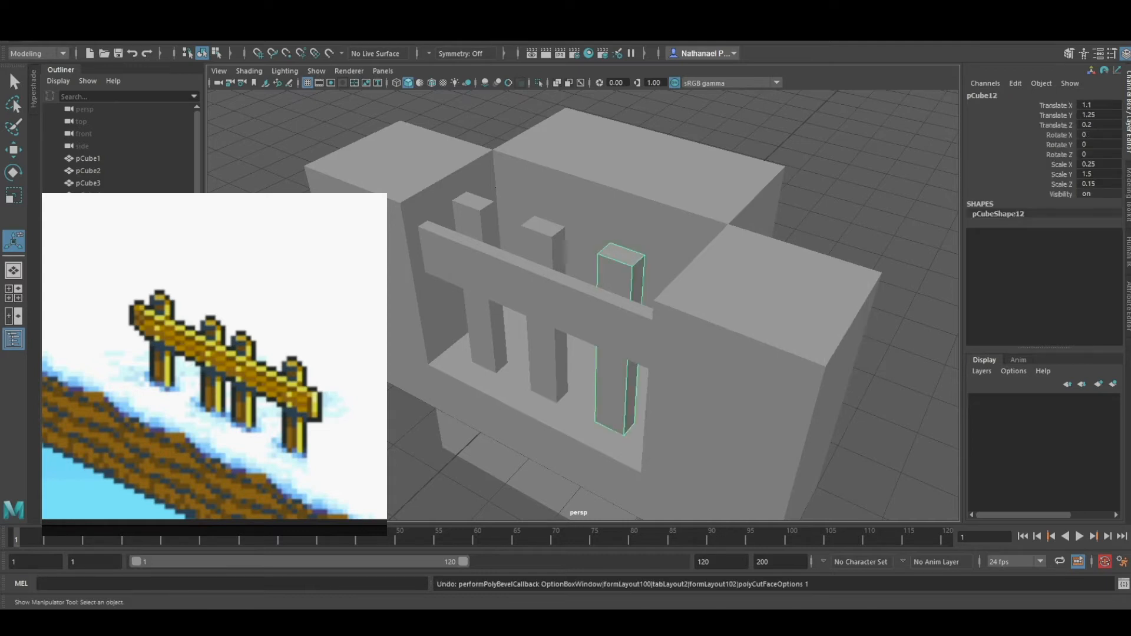
Try bevelling the same end post with a Fraction of 0.25, and undo the bevel.
key("ctrl+b")
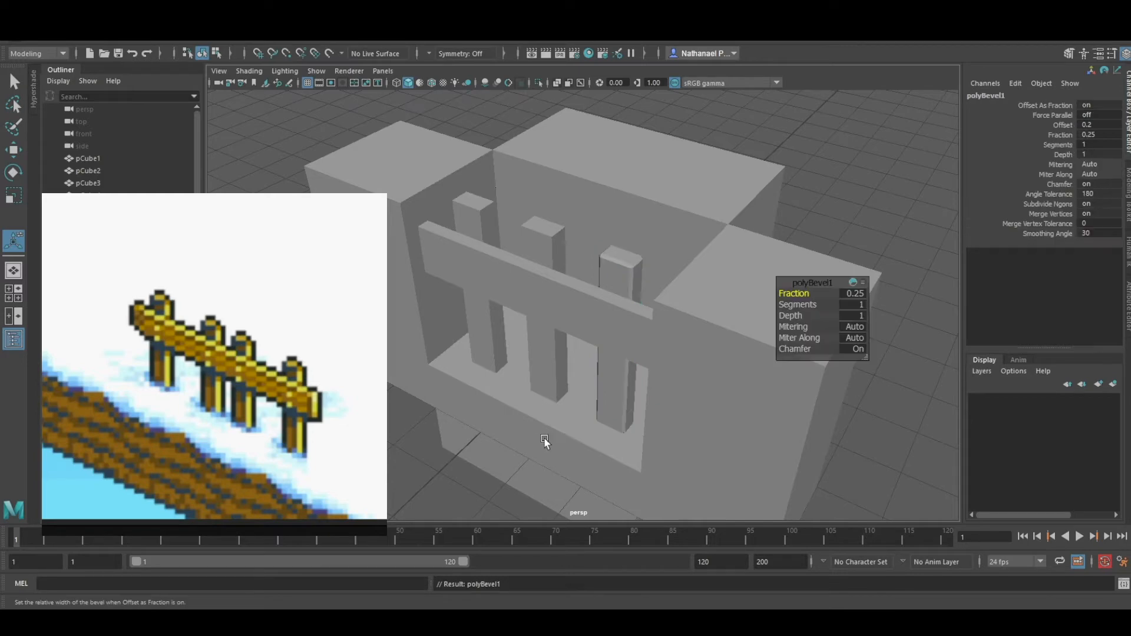
left_click(398, 467)
left_click_drag(434, 436, 465, 411, "alt")
key("ctrl+z")
key("ctrl+z")
Try inserting a lengthwise edge loop down the middle of the post at the positive X end, and undo it.
scroll(636, 309, "up", 5)
scroll(636, 309, "up", 3)
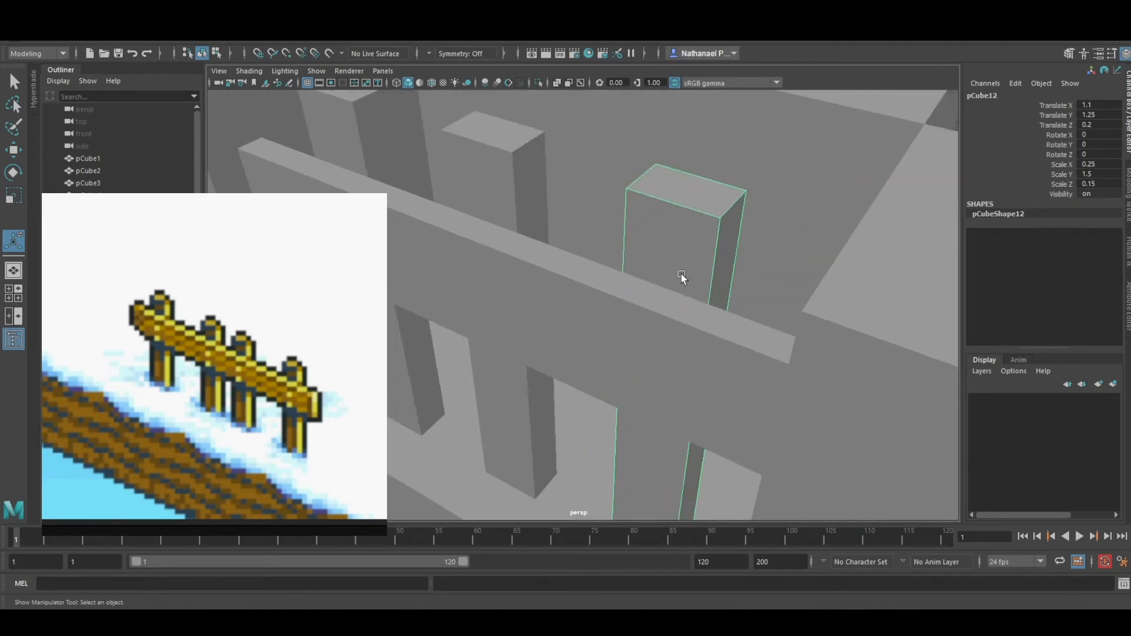
middle_click_drag(673, 257, 614, 401, "alt")
left_click_drag(499, 346, 592, 408, "alt")
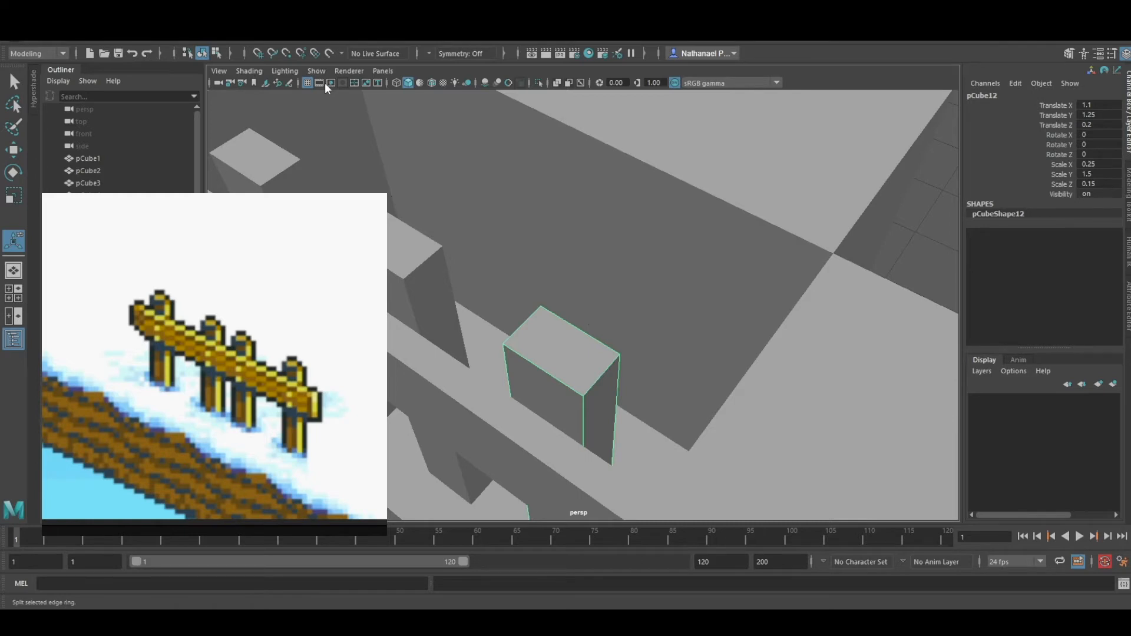
left_click(325, 83)
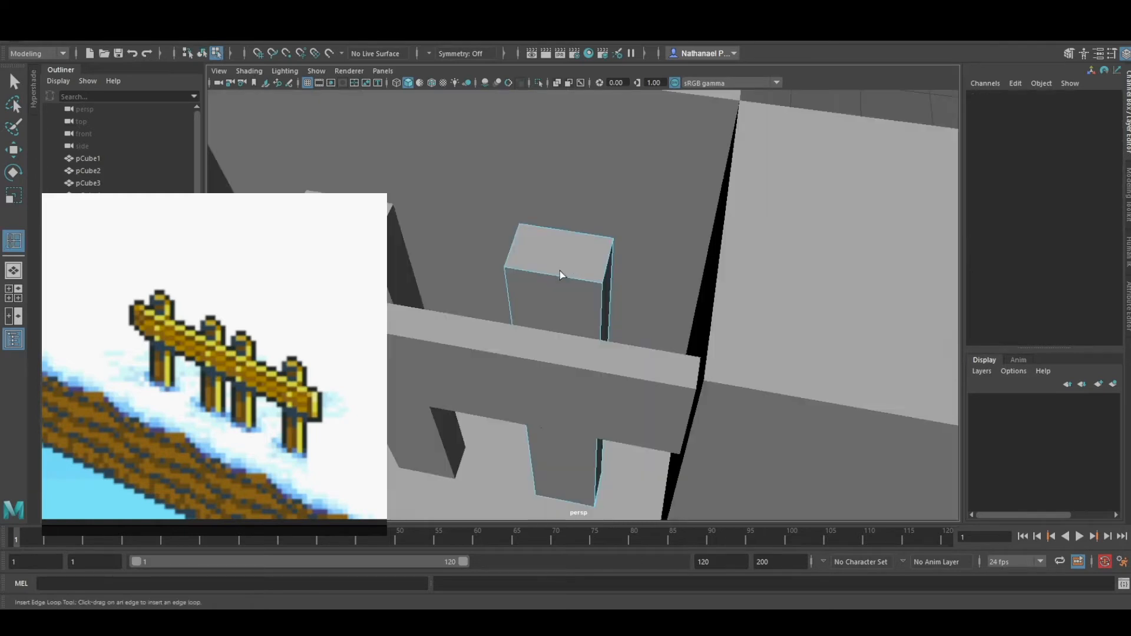
left_click_drag(560, 274, 556, 276)
key("ctrl+z")
Insert a vertical edge loop at the middle of the end post's width, working in the front view.
key("space")
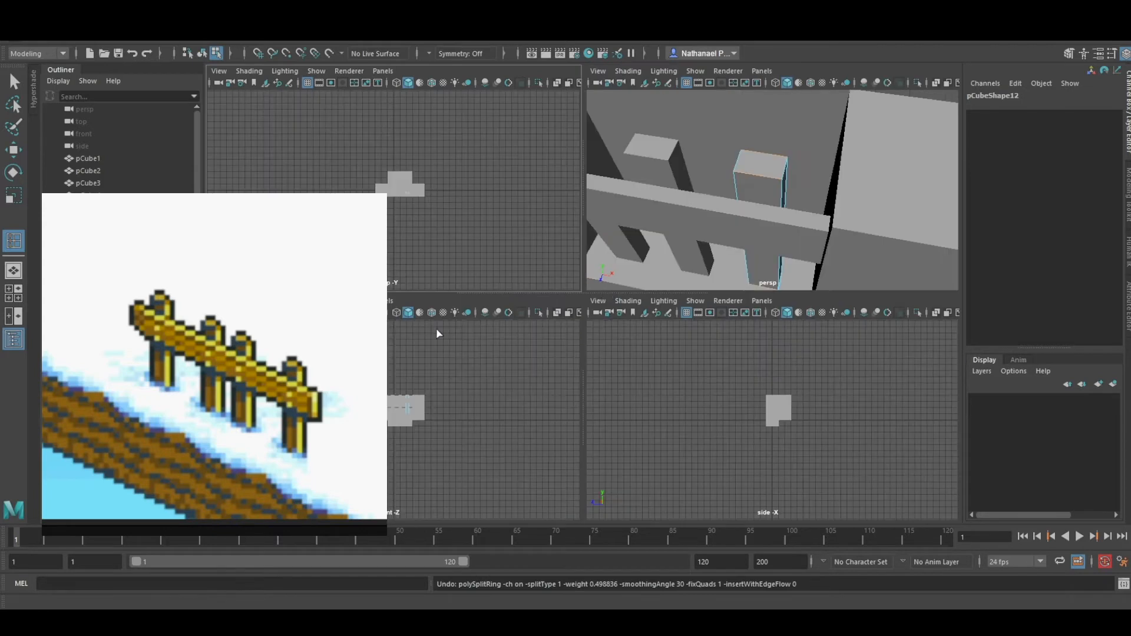
key("space")
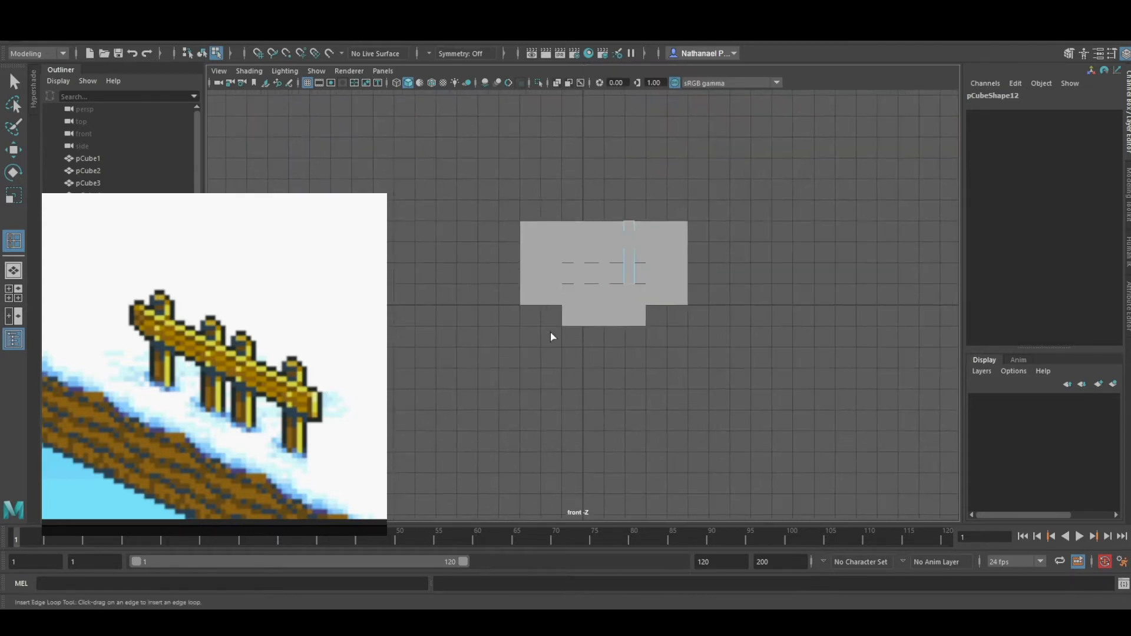
scroll(550, 336, "up", 5)
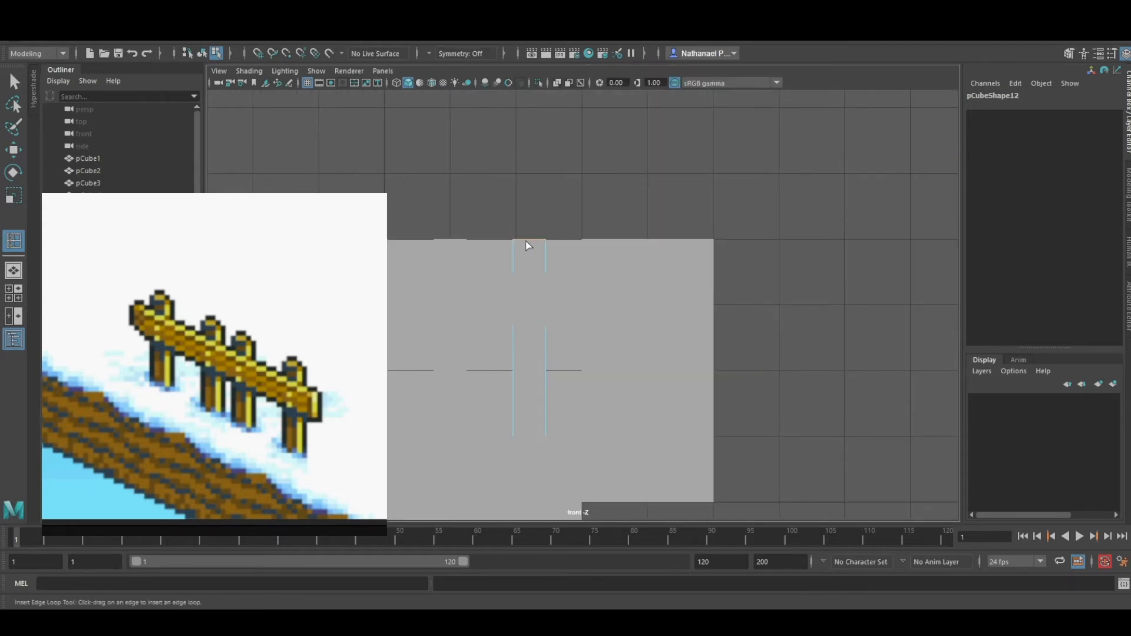
left_click(530, 239)
Insert two more vertical edge loops in the top view, each halfway between the end post's centre loop and a side edge.
key("space")
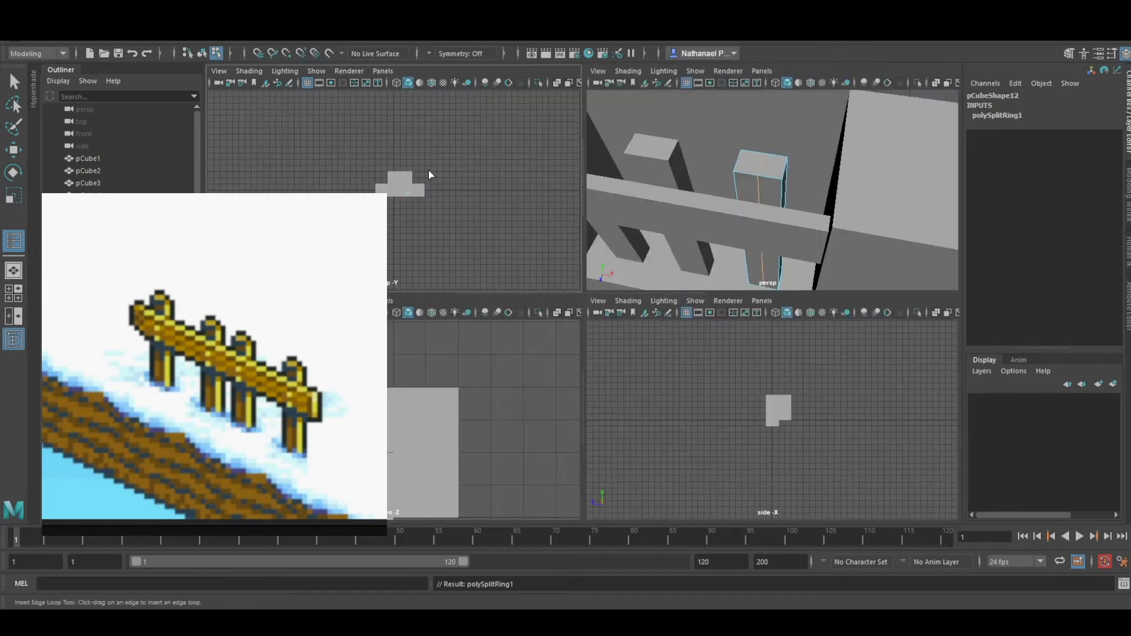
key("space")
scroll(512, 333, "up", 5)
key("space")
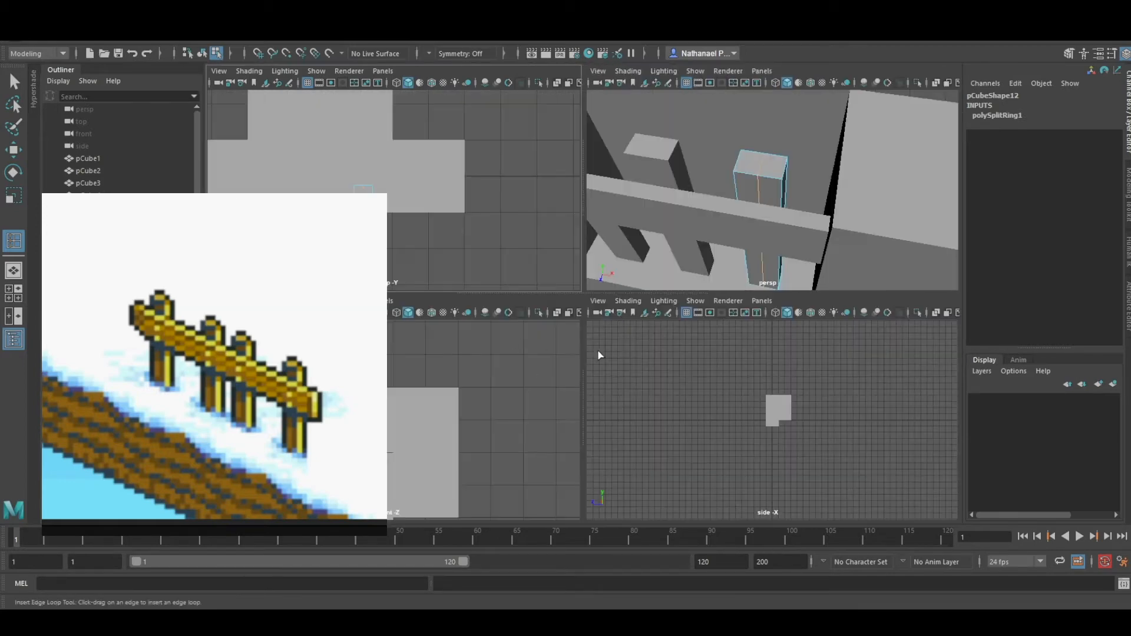
key("space")
mouse_move(642, 296)
left_mouse_down("alt")
mouse_move(627, 264)
mouse_move(640, 273)
left_mouse_up("alt")
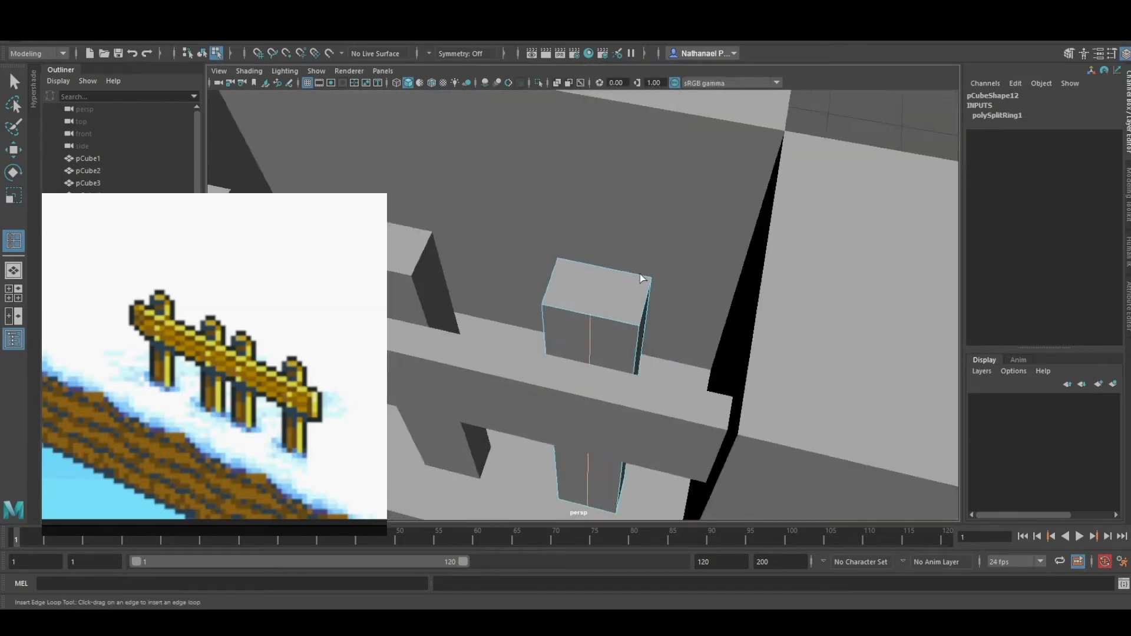
key("space")
key("space")
scroll(519, 311, "up", 5)
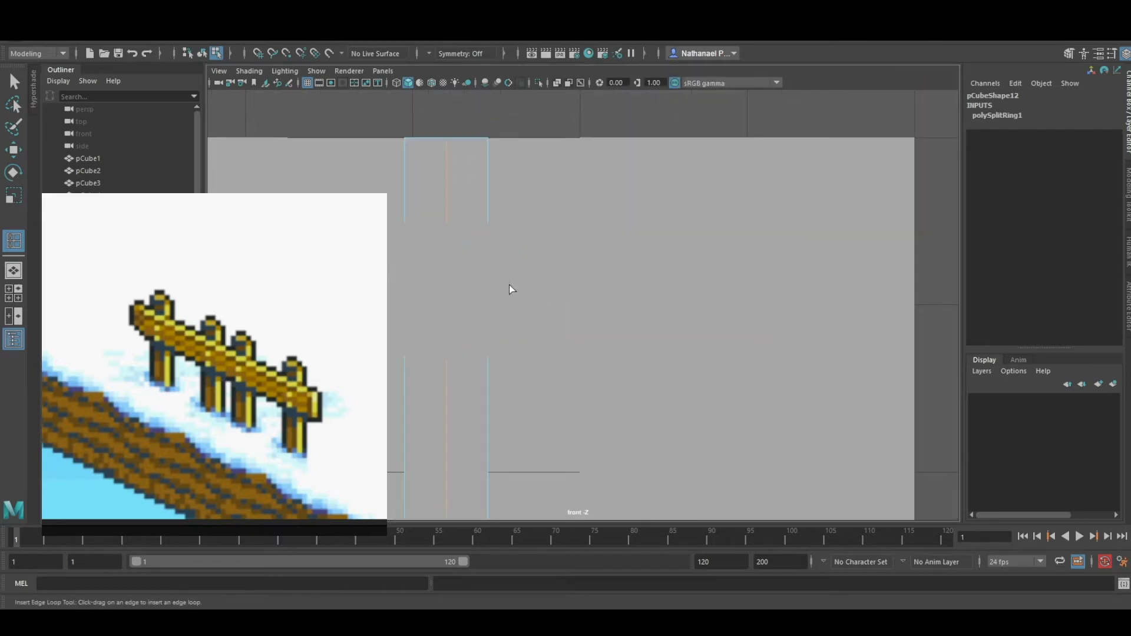
key("space")
key("space")
scroll(524, 269, "up", 5)
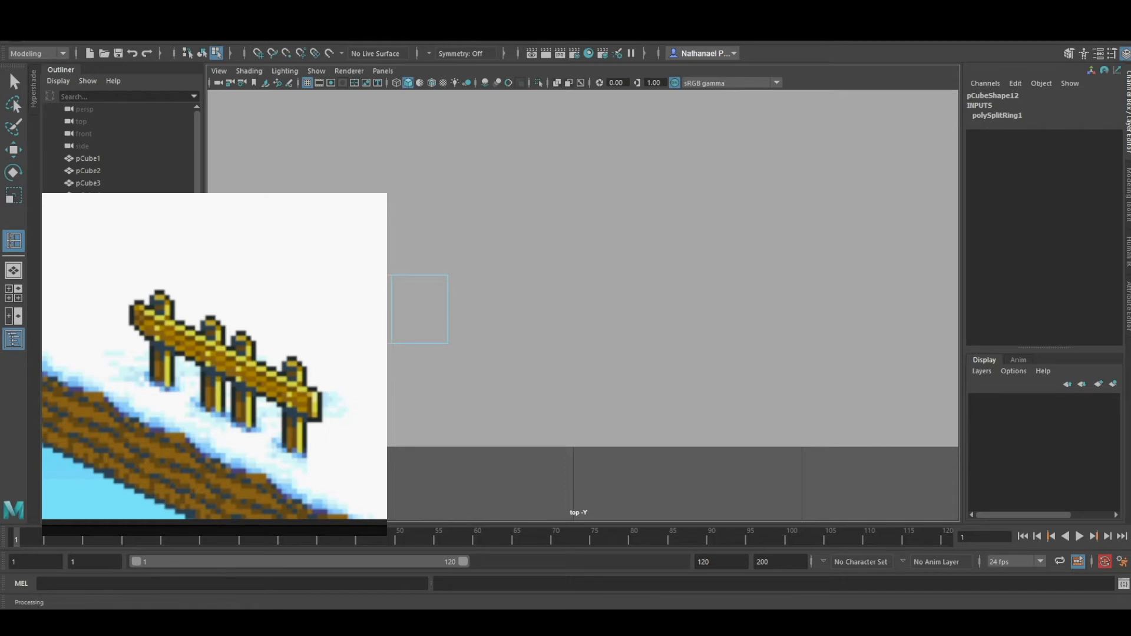
left_click(382, 276)
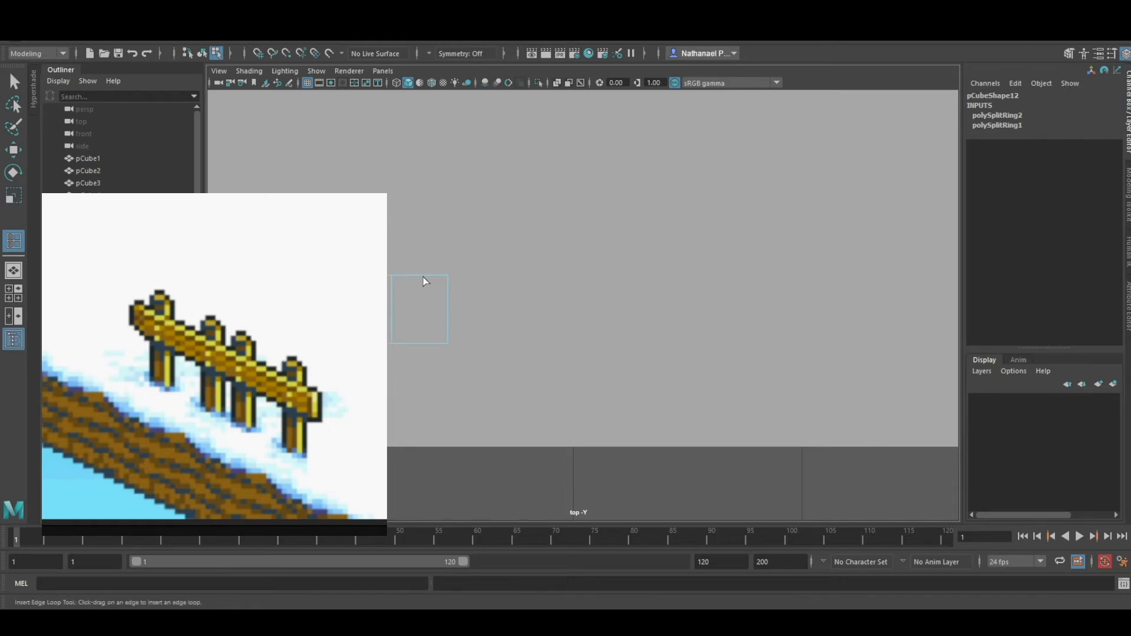
left_click(422, 277)
left_click(417, 276)
left_click(420, 280)
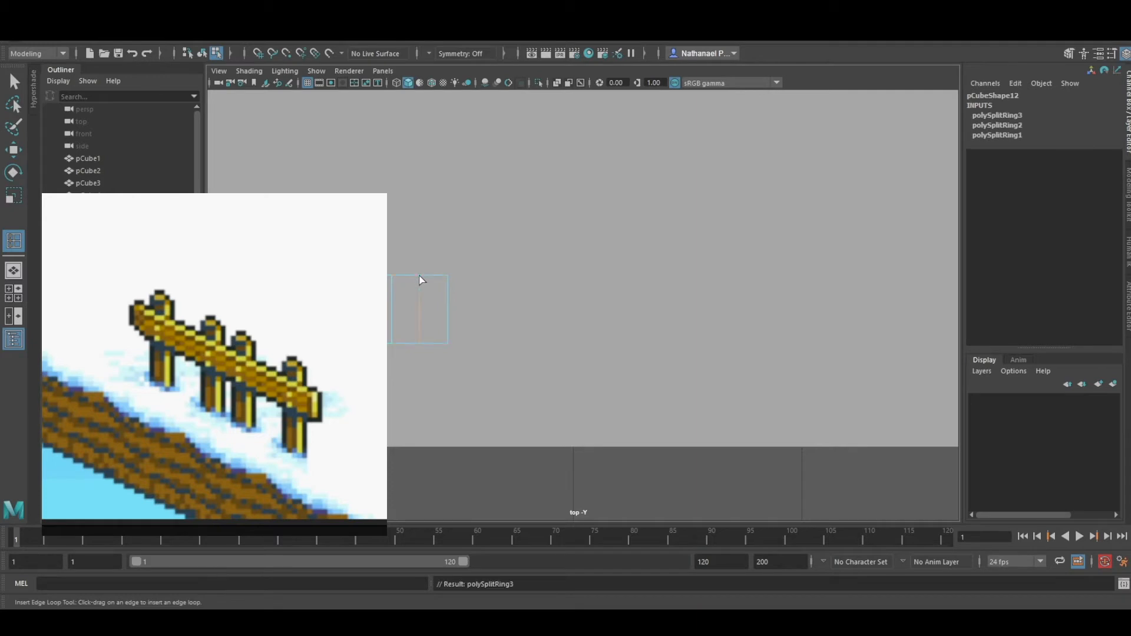
Insert an edge loop along the end post's width, about halfway through its depth, working in the top view.
key("space")
key("space")
mouse_move(588, 328)
left_mouse_down("alt")
mouse_move(581, 308)
mouse_move(569, 321)
left_mouse_up("alt")
key("space")
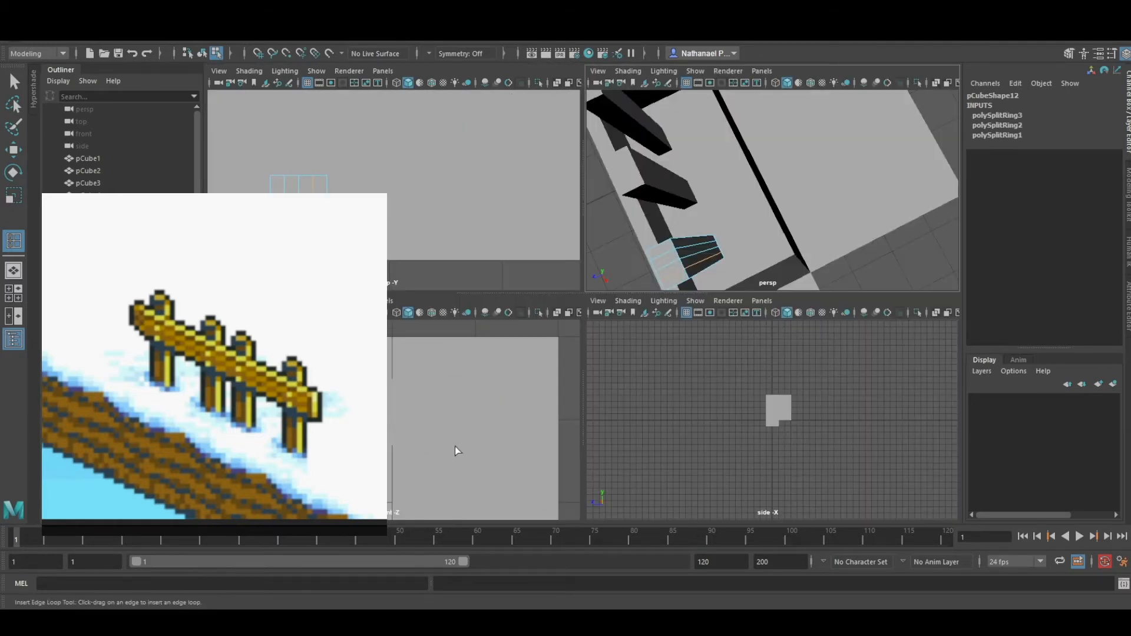
key("space")
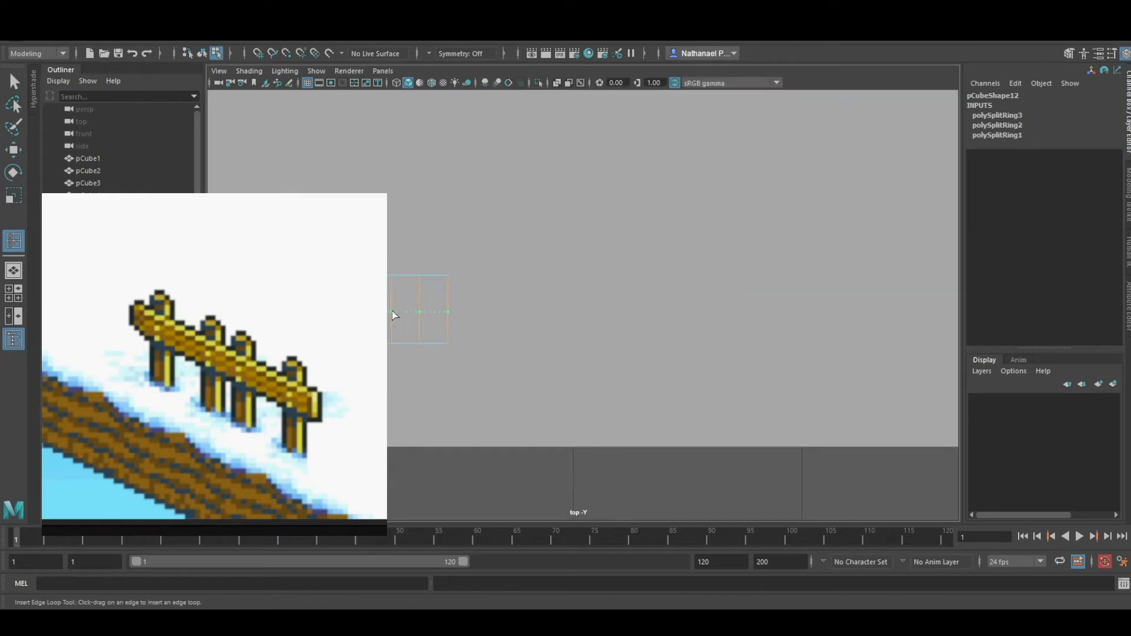
left_click(390, 308)
key("space")
key("space")
left_click_drag(656, 263, 529, 216, "alt")
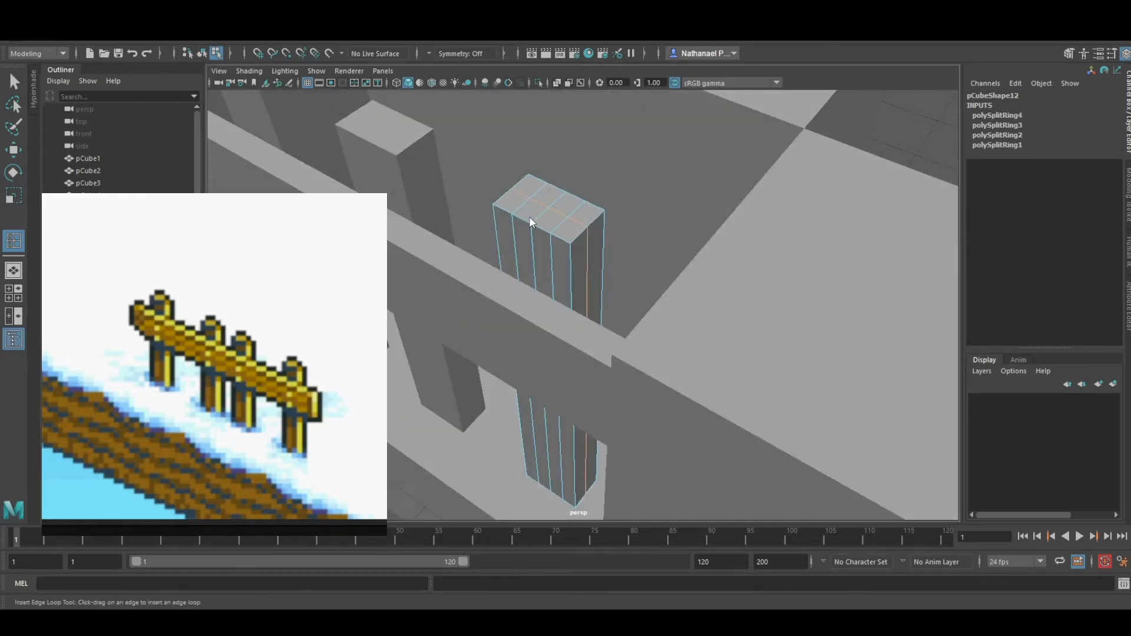
Try raising the three inner vertices along the middle line of the end post's top.
right_click_drag(529, 217, 473, 218)
left_click(528, 202)
key("ctrl+z")
left_click(14, 81)
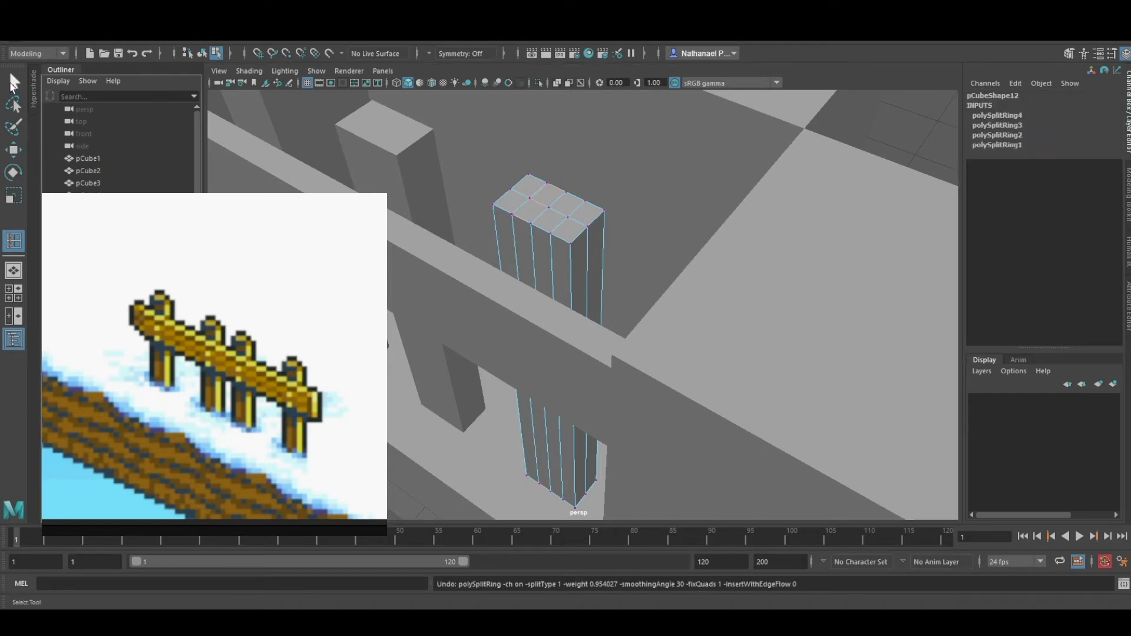
left_click(530, 202)
left_click(546, 207, "shift")
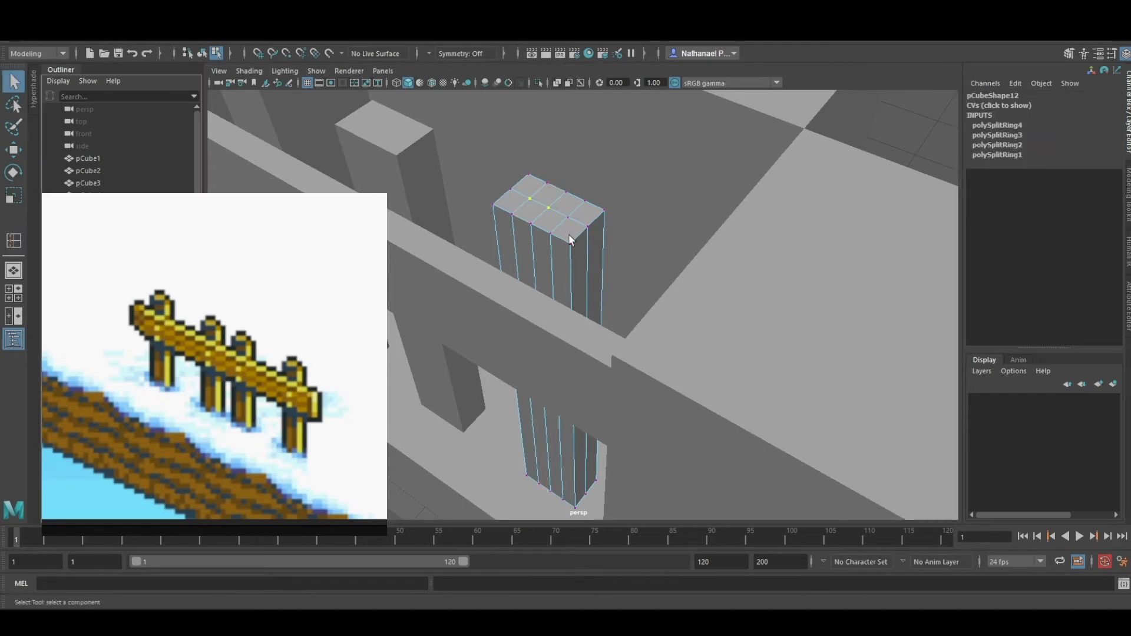
key("w")
left_click_drag(548, 174, 518, 336, "alt")
left_click_drag(613, 141, 511, 384, "alt")
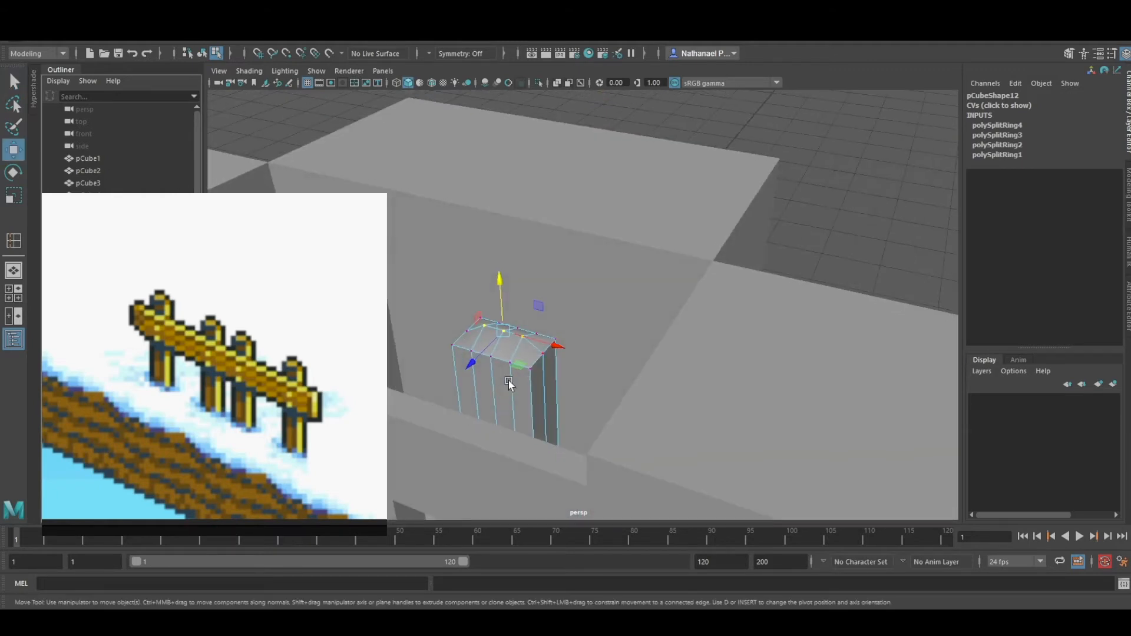
Try raising the centre vertex of the end post's top further, and undo the vertex moves.
left_click(860, 187)
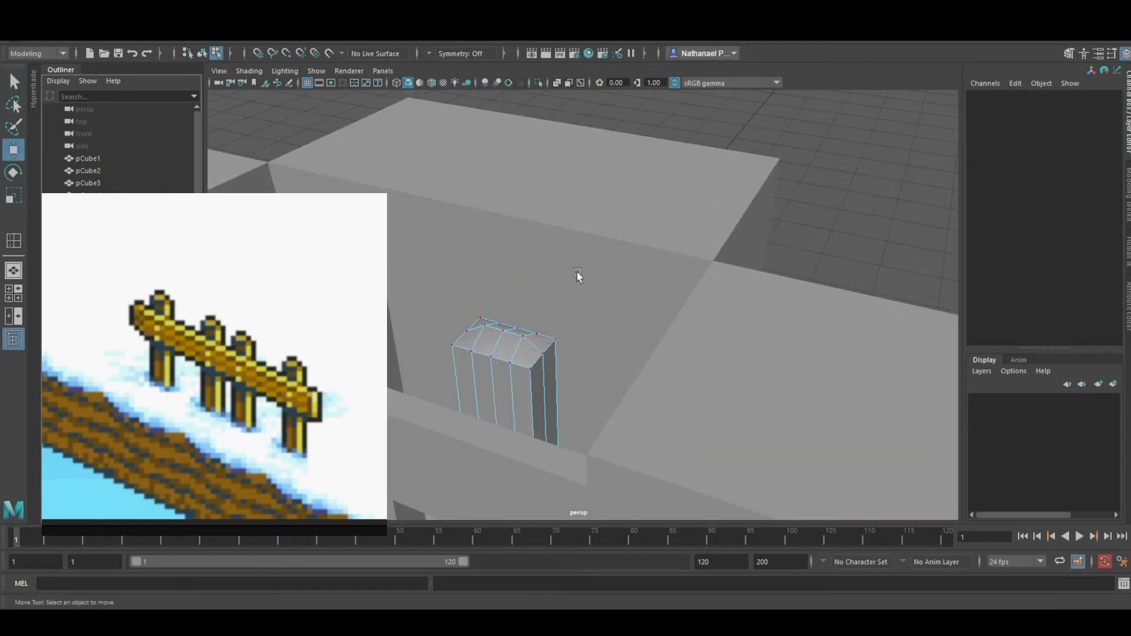
left_click(502, 334)
left_click_drag(503, 309, 502, 296)
left_click_drag(512, 348, 498, 406, "alt")
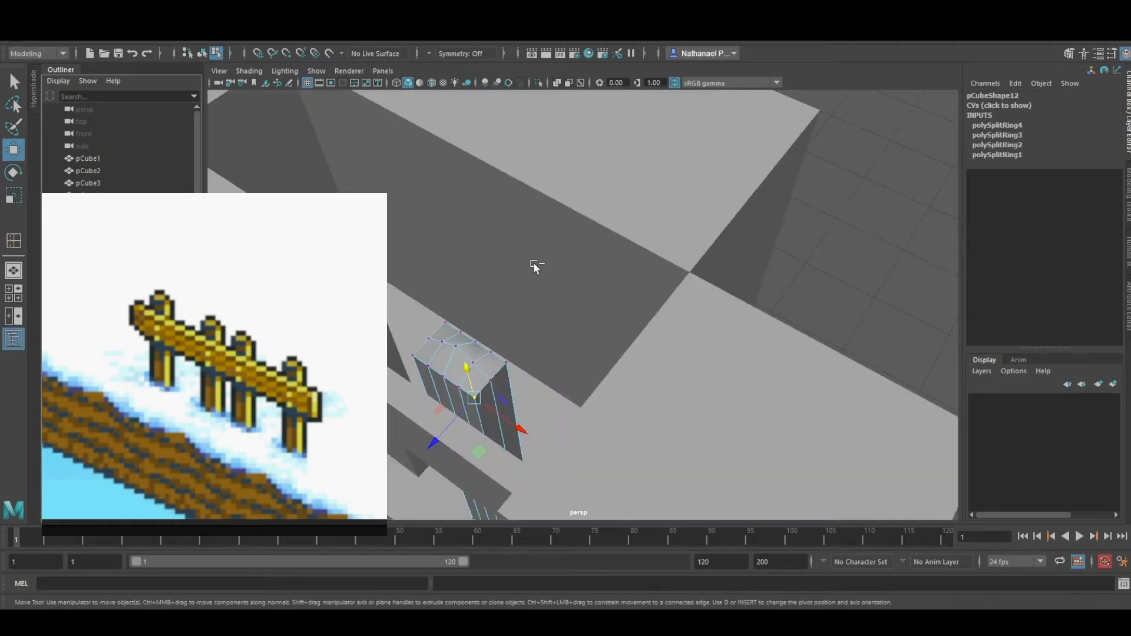
left_click_drag(532, 262, 687, 349, "alt")
key("ctrl+z")
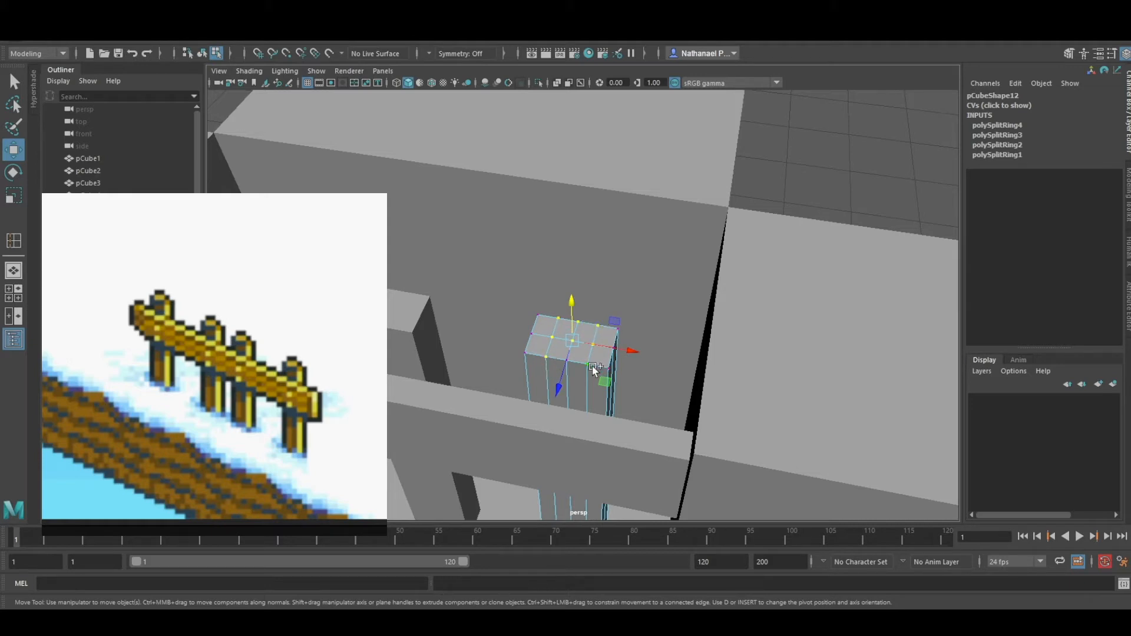
Raise the three inner columns of vertices on the end post's top from front to back, leaving the outer side columns lower.
key("q")
left_click(16, 151)
left_click_drag(571, 301, 571, 284)
left_click(803, 171)
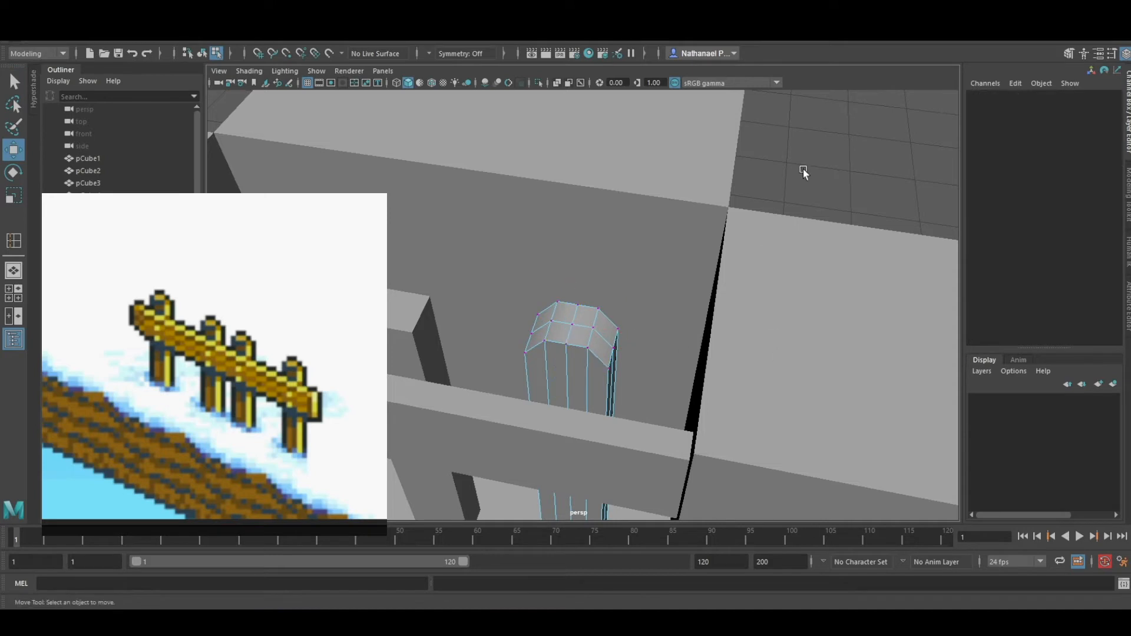
Raise the centre column of top vertices further to form a rounded peak, and return to object selection.
left_click(579, 306)
left_click(15, 86)
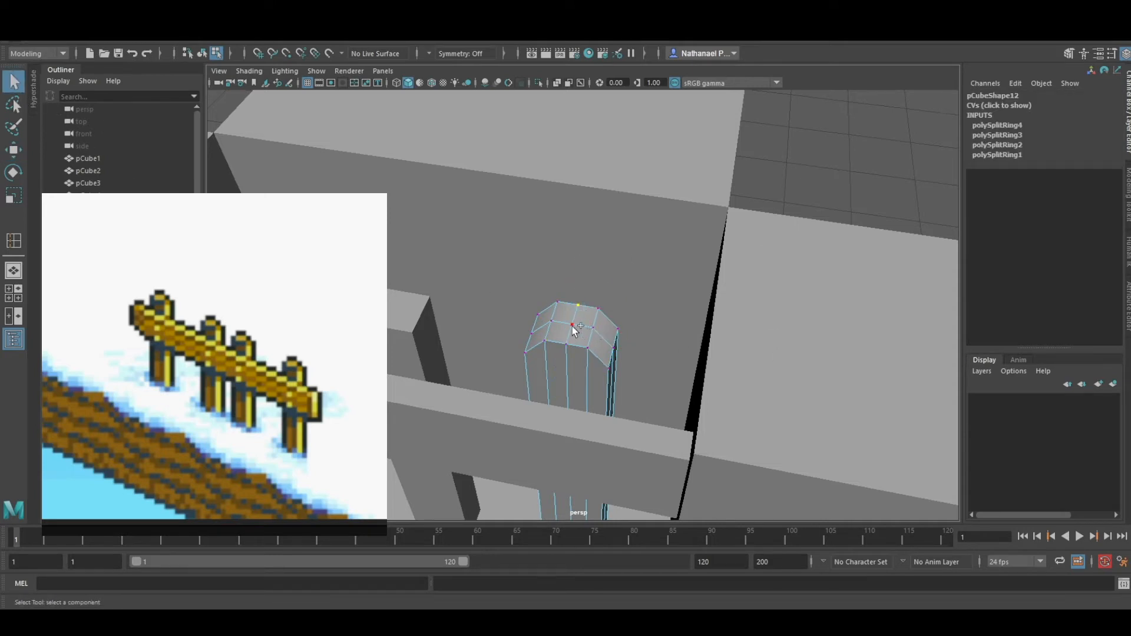
key("w")
left_click_drag(579, 292, 571, 281)
left_click_drag(628, 337, 627, 305, "alt")
left_click_drag(625, 228, 586, 371, "alt")
left_click(577, 360)
left_click_drag(507, 377, 636, 341, "alt")
key("q")
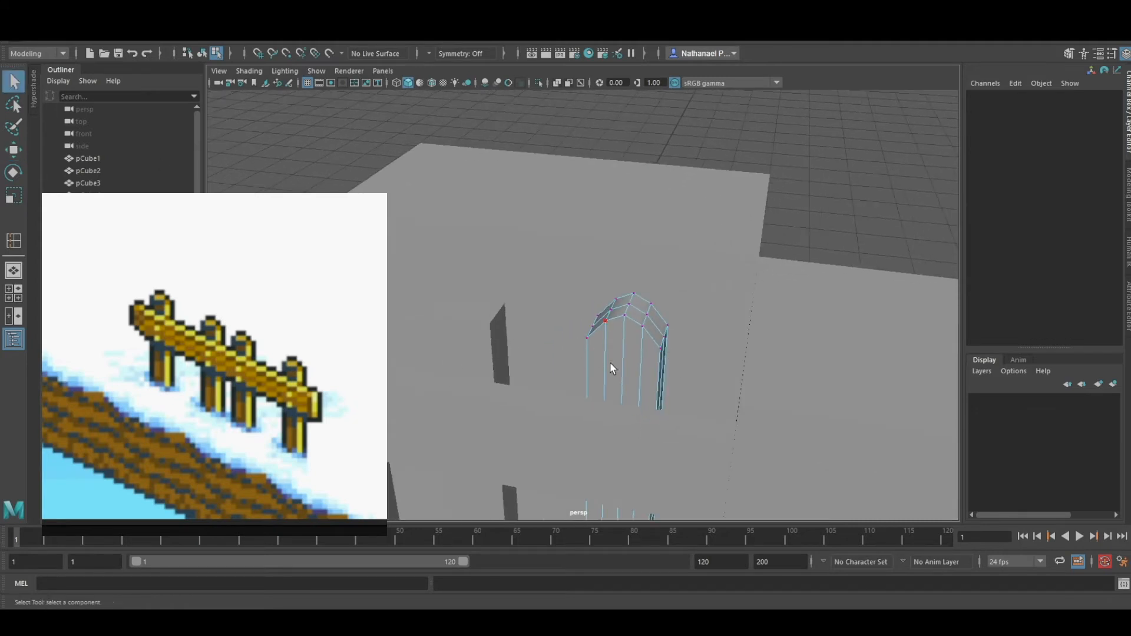
left_click(606, 321)
key("F8")
Place a duplicate of the rounded post at Translate X 0.5 and delete the square-topped post there.
left_click(466, 352)
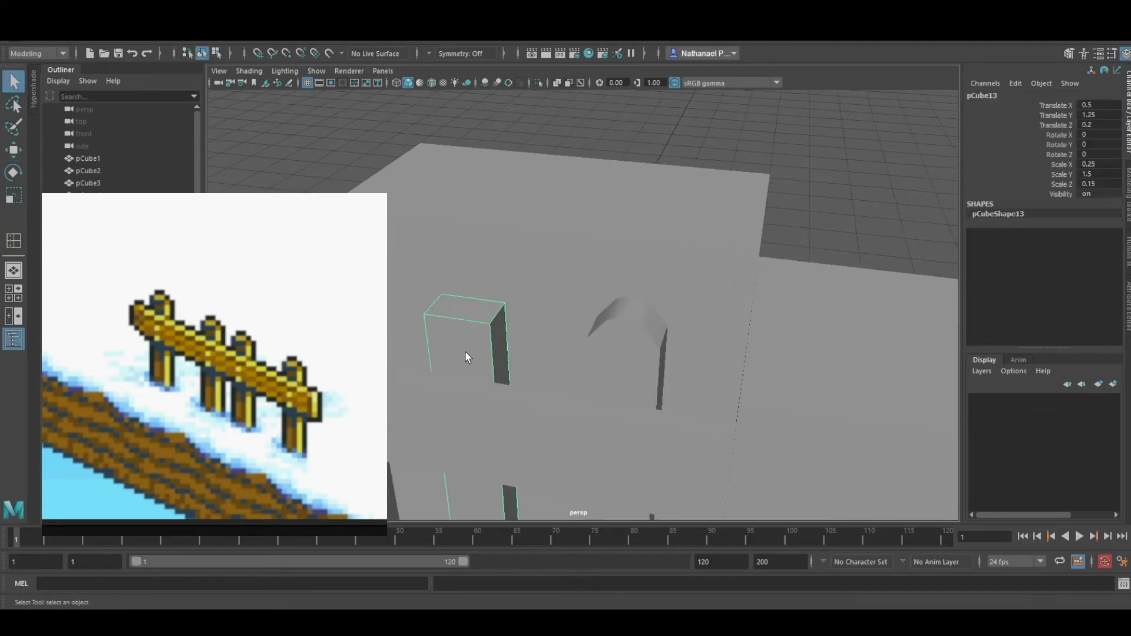
key("ctrl+z")
left_click(461, 361)
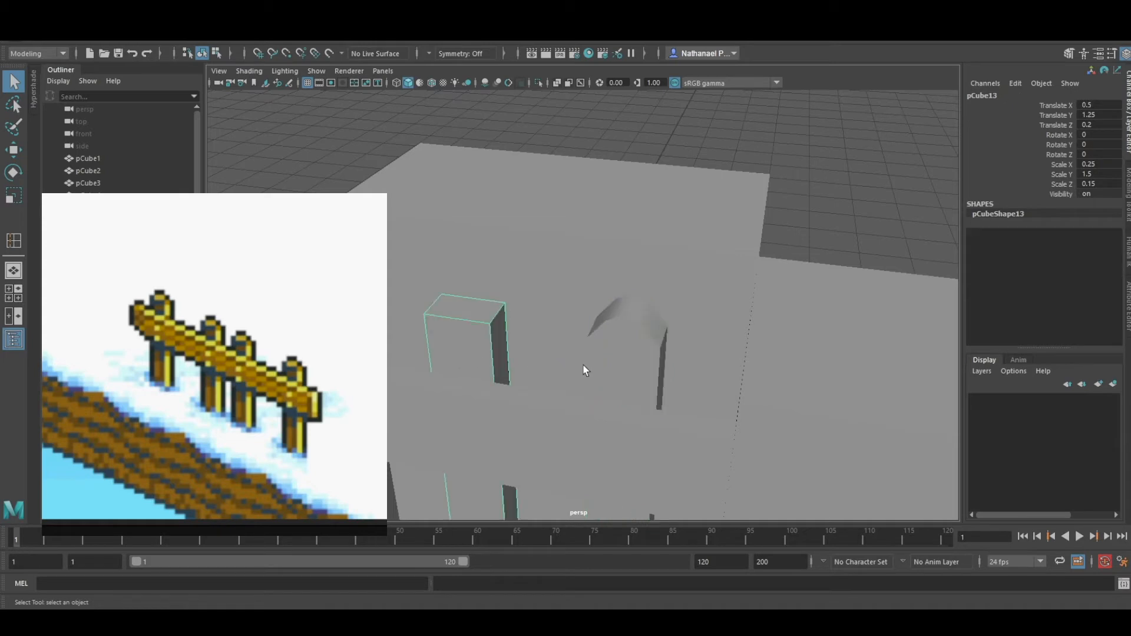
left_click(641, 363)
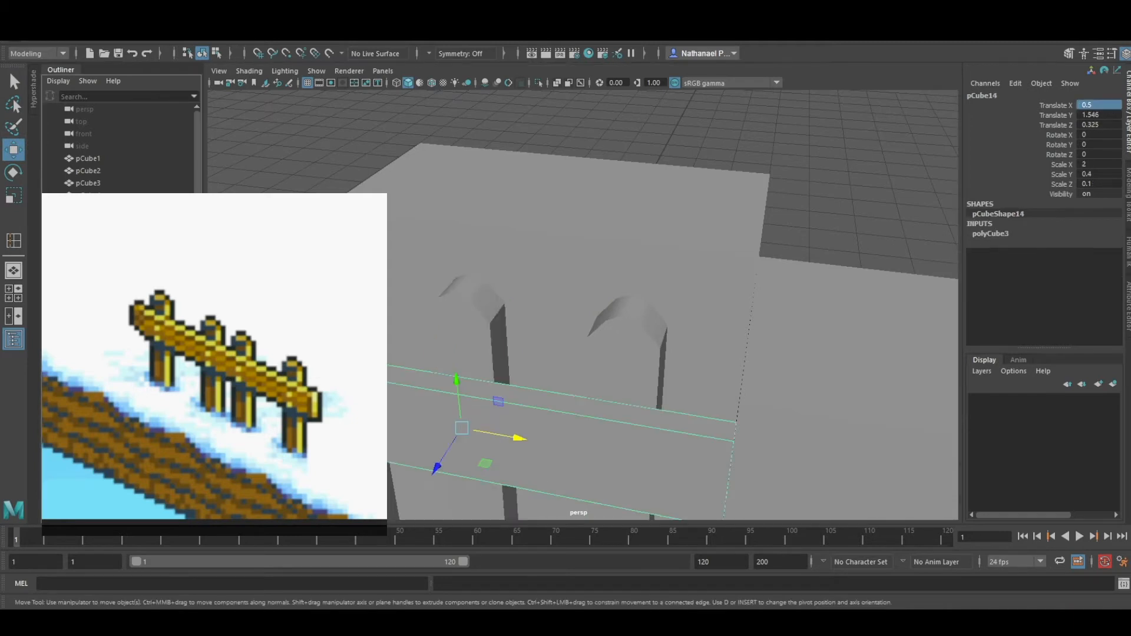
left_click(462, 351)
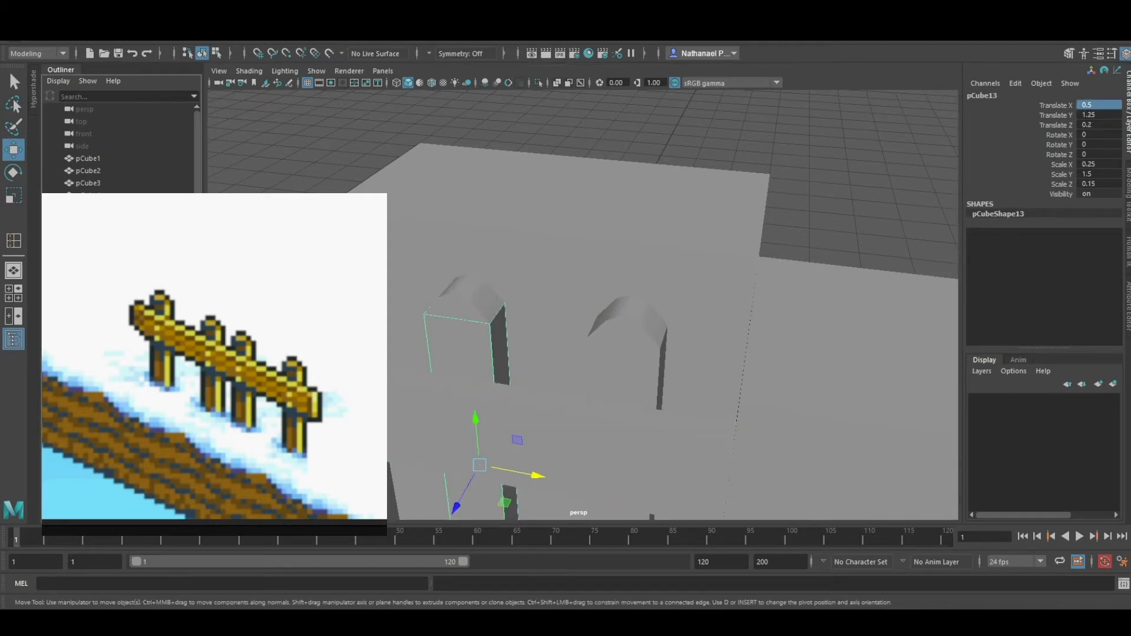
key("Delete")
Place another rounded post duplicate at Translate X -0.1 and delete the square-topped post there.
left_click(391, 499)
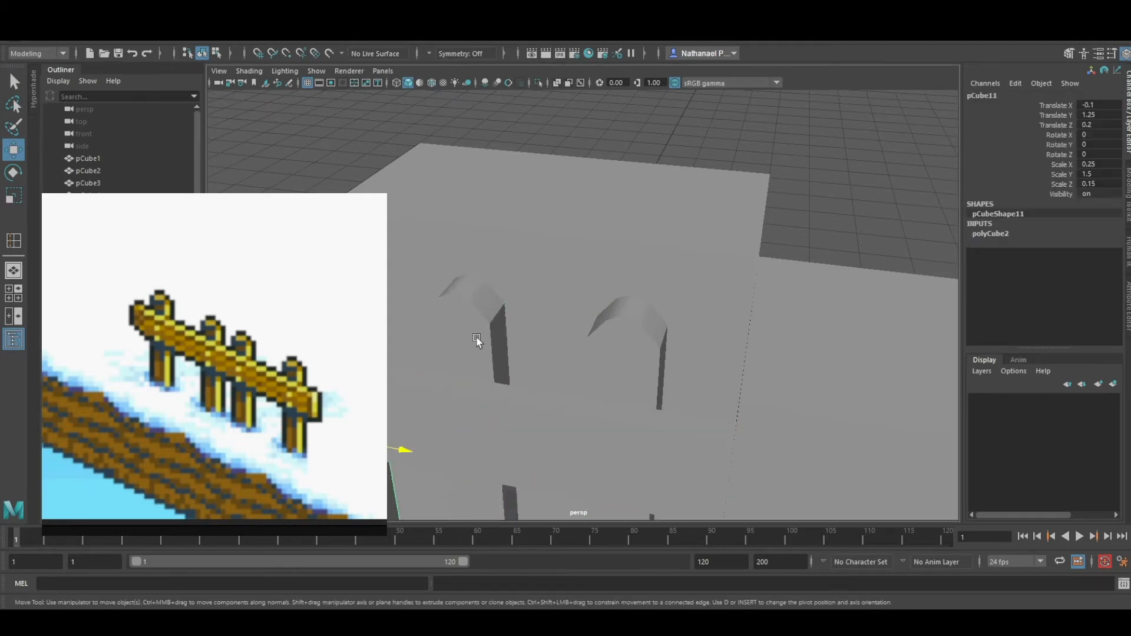
left_click(481, 352)
key("ctrl+d")
left_click(1091, 107)
type("-.1")
key("Return")
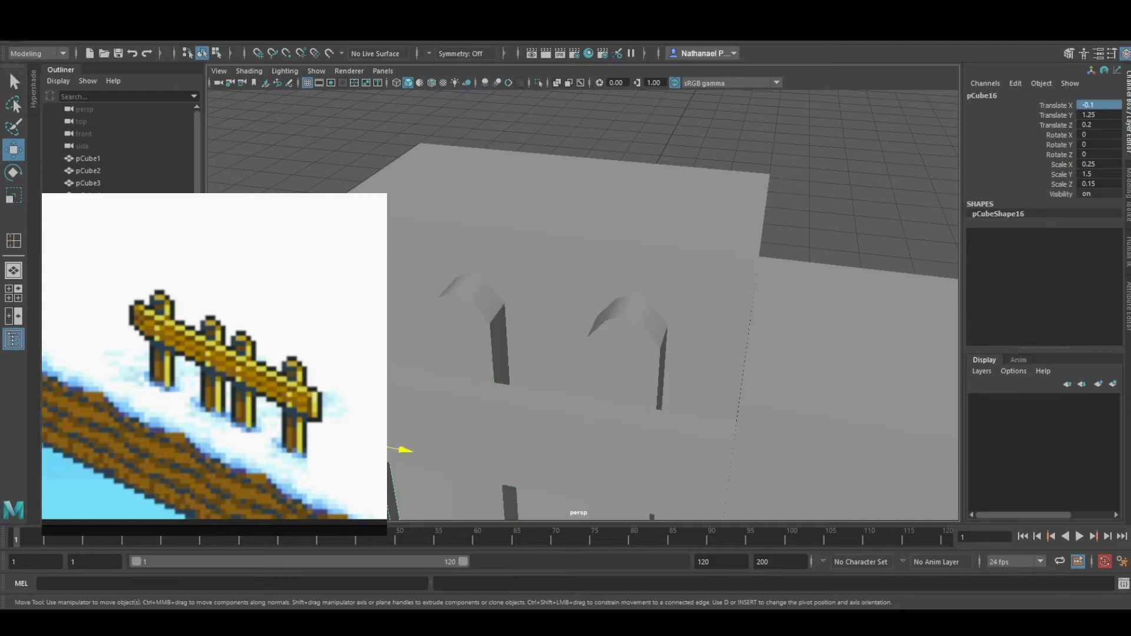
left_click(88, 282)
left_click(88, 307)
key("Delete")
left_click_drag(477, 457, 557, 324, "alt")
Try bevelling the rounded post at the positive X end with a Fraction of 0.25, and undo the bevel.
left_click(620, 305)
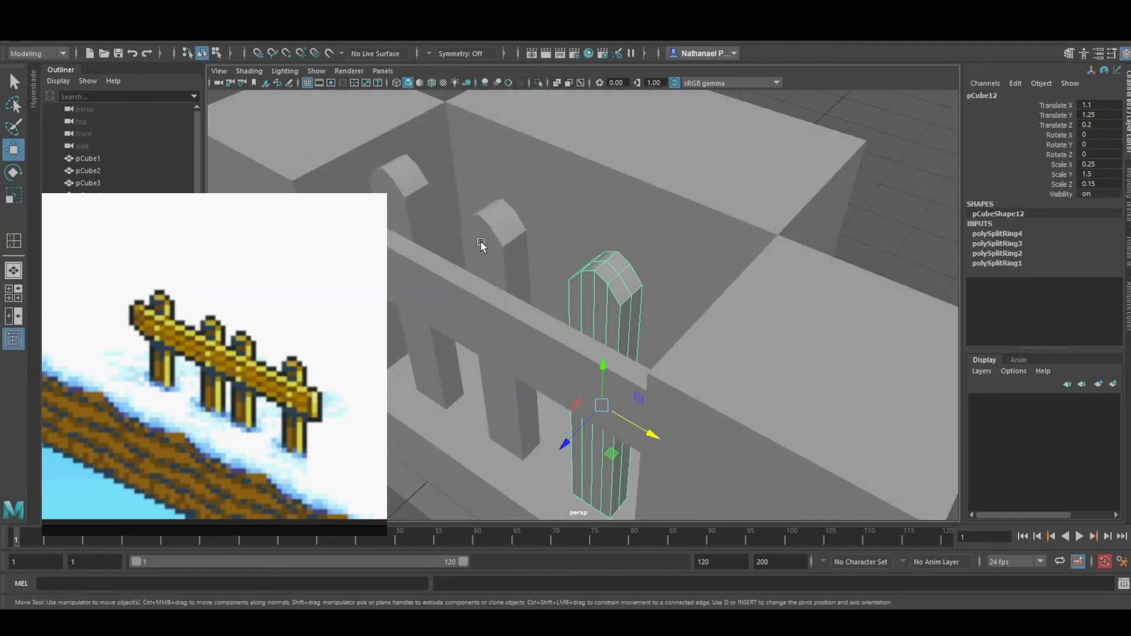
left_click(480, 242)
left_click(647, 280)
left_click(631, 294)
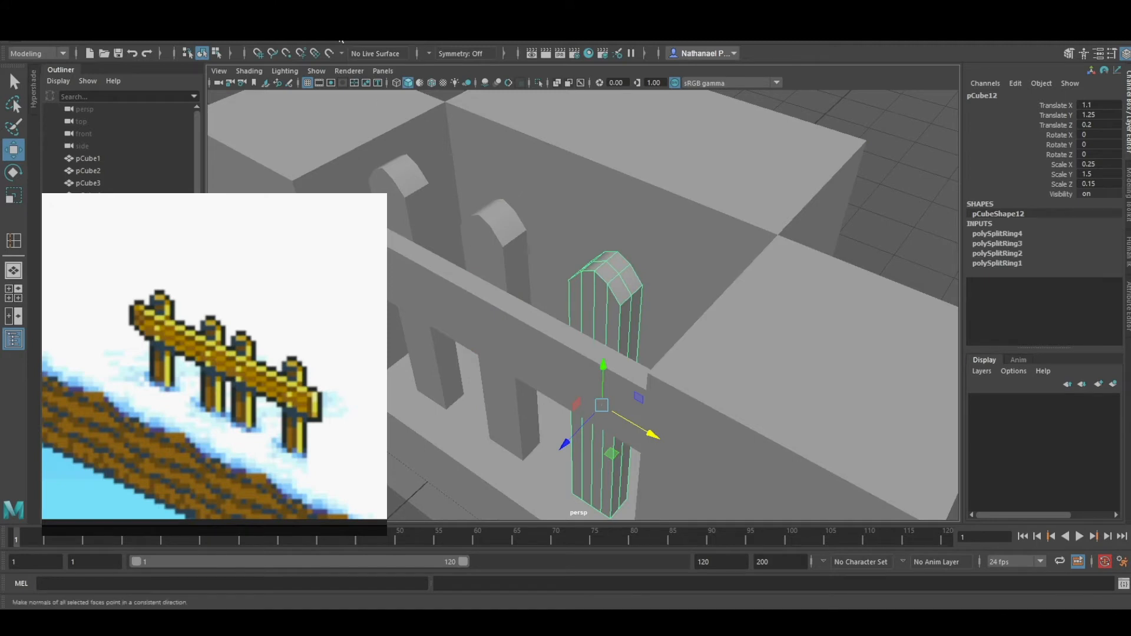
mouse_move(580, 228)
left_mouse_down("alt")
mouse_move(624, 214)
mouse_move(560, 242)
mouse_move(480, 215)
mouse_move(593, 219)
mouse_move(588, 235)
left_mouse_up("alt")
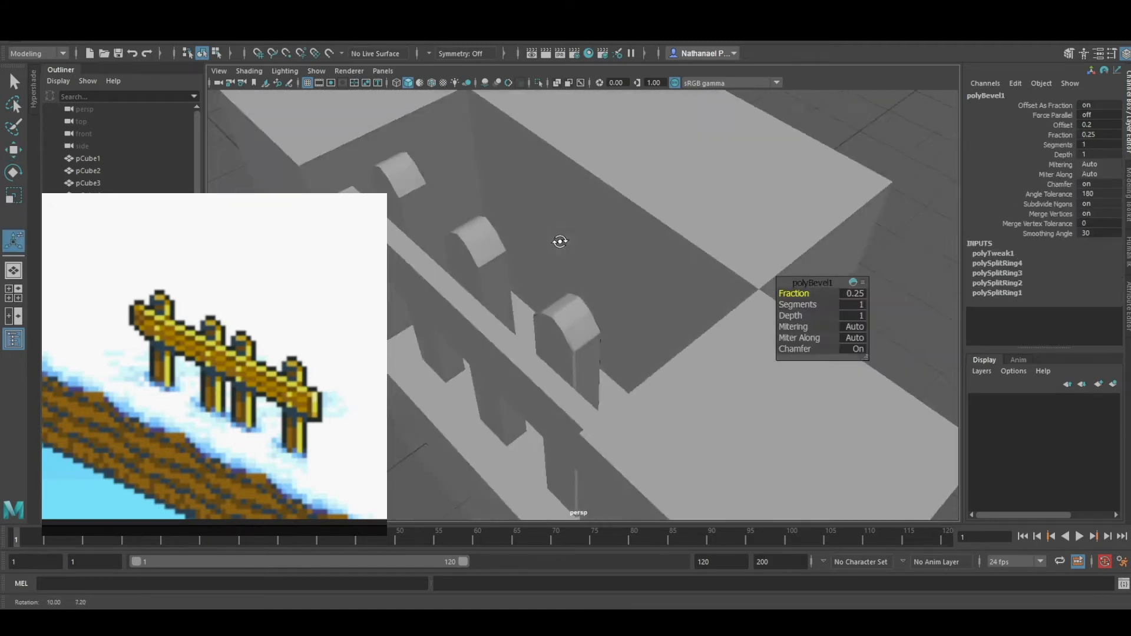
key("ctrl+z")
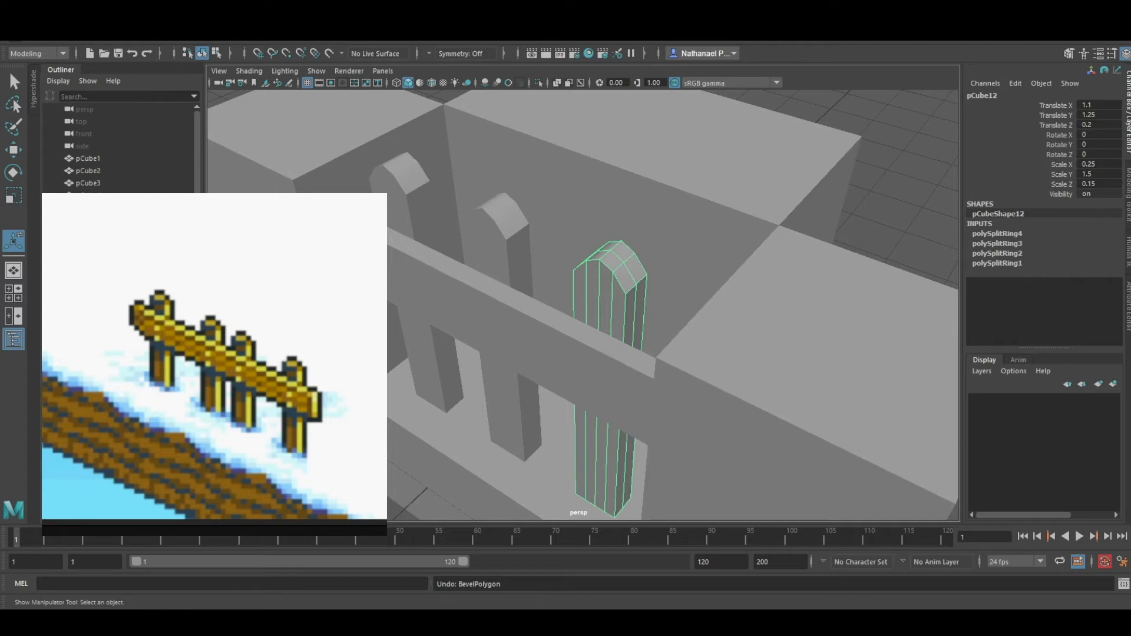
Bevel the front outline edges of the rounded post at the positive X end with a Fraction of 0.5.
left_click_drag(695, 247, 676, 210, "alt")
scroll(677, 207, "up", 5)
middle_click_drag(669, 183, 602, 256, "alt")
left_click_drag(602, 256, 555, 267, "alt")
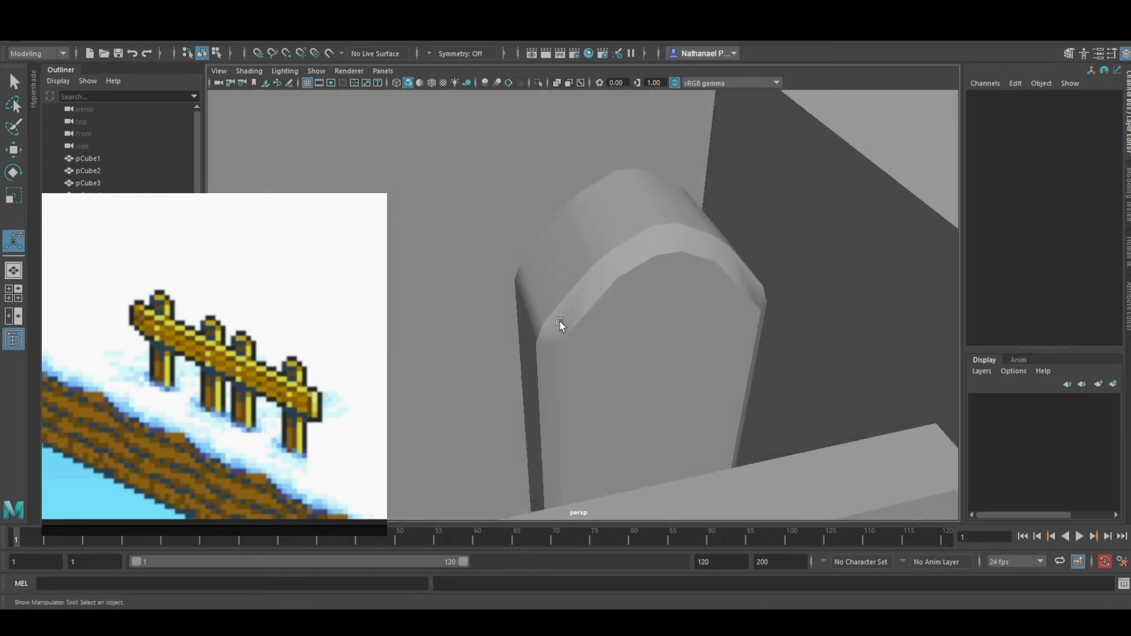
mouse_move(551, 316)
left_mouse_down("alt")
mouse_move(654, 310)
mouse_move(768, 339)
mouse_move(567, 229)
mouse_move(662, 234)
mouse_move(467, 144)
mouse_move(608, 250)
mouse_move(646, 202)
mouse_move(627, 236)
mouse_move(549, 206)
mouse_move(572, 307)
left_mouse_up("alt")
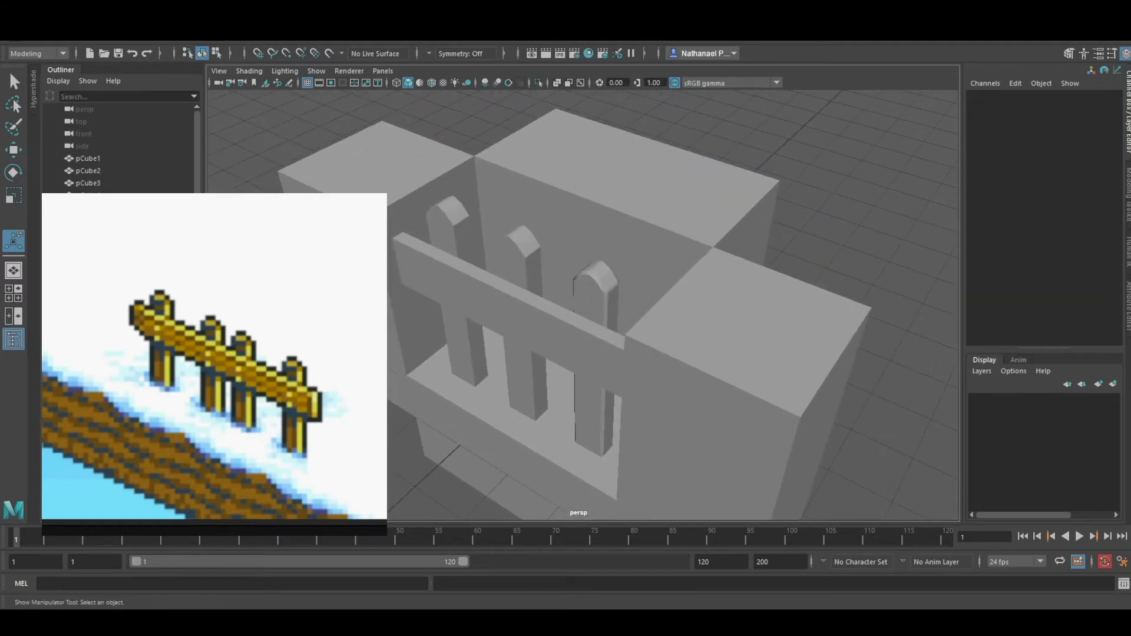
Replace the two unbevelled posts with duplicates of the bevelled post, placing the middle one at Translate X 0.5.
left_click(511, 256)
left_click(607, 302)
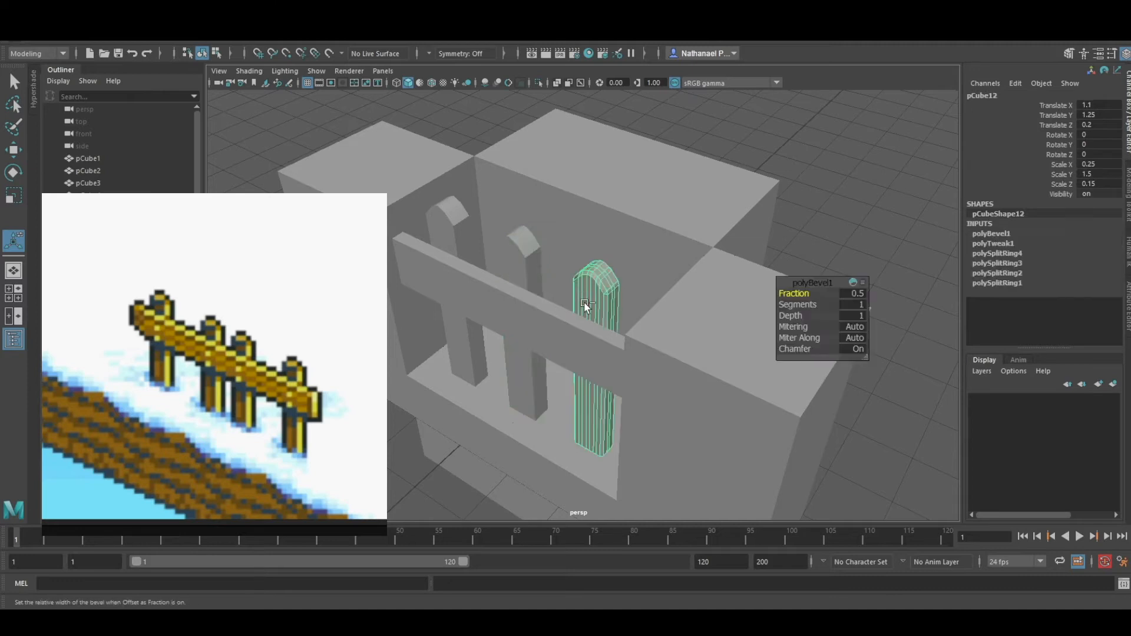
key("ctrl+d")
key("w")
left_click_drag(634, 404, 567, 359)
left_click(1102, 105)
type("0.5")
key("Return")
key("ctrl+d")
left_click(1094, 104)
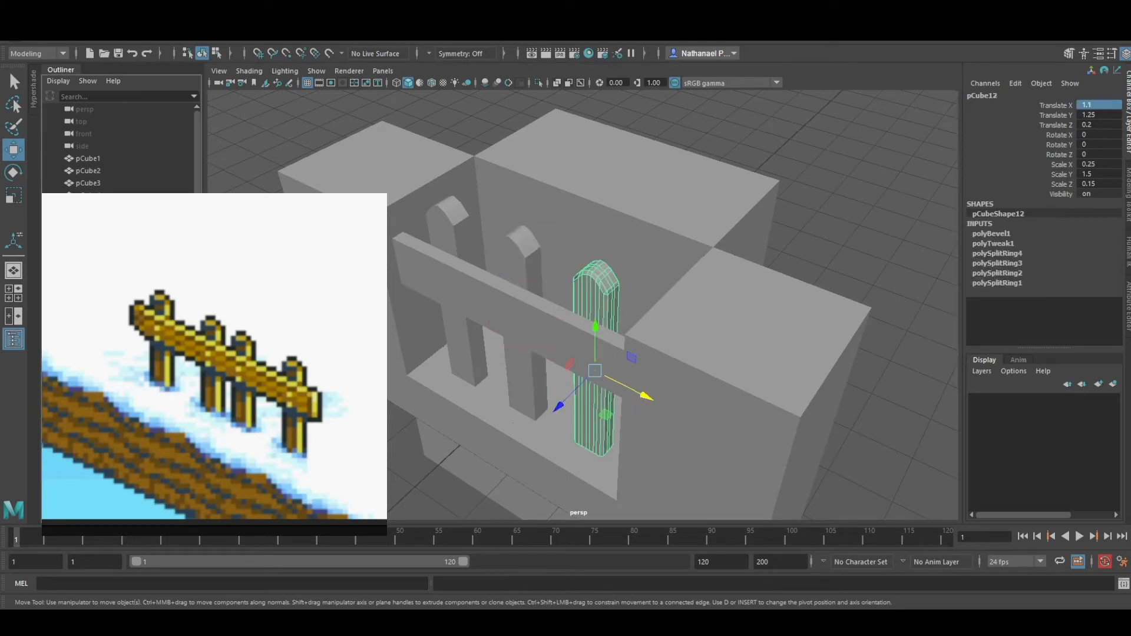
left_click(530, 331)
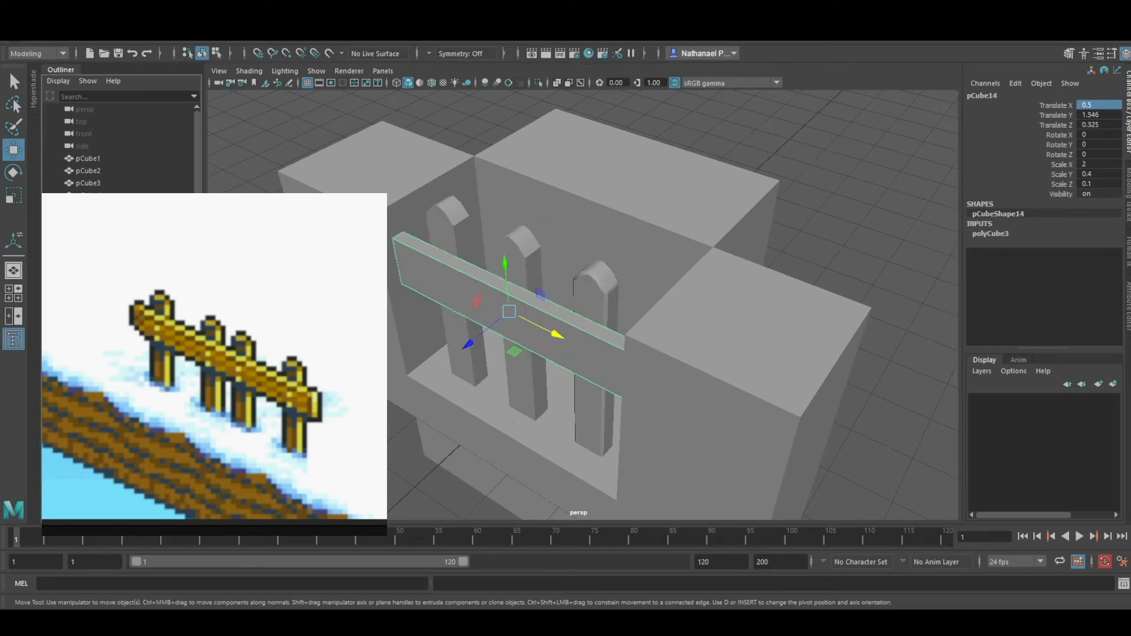
left_click(689, 406)
left_click(469, 348)
left_click(854, 212)
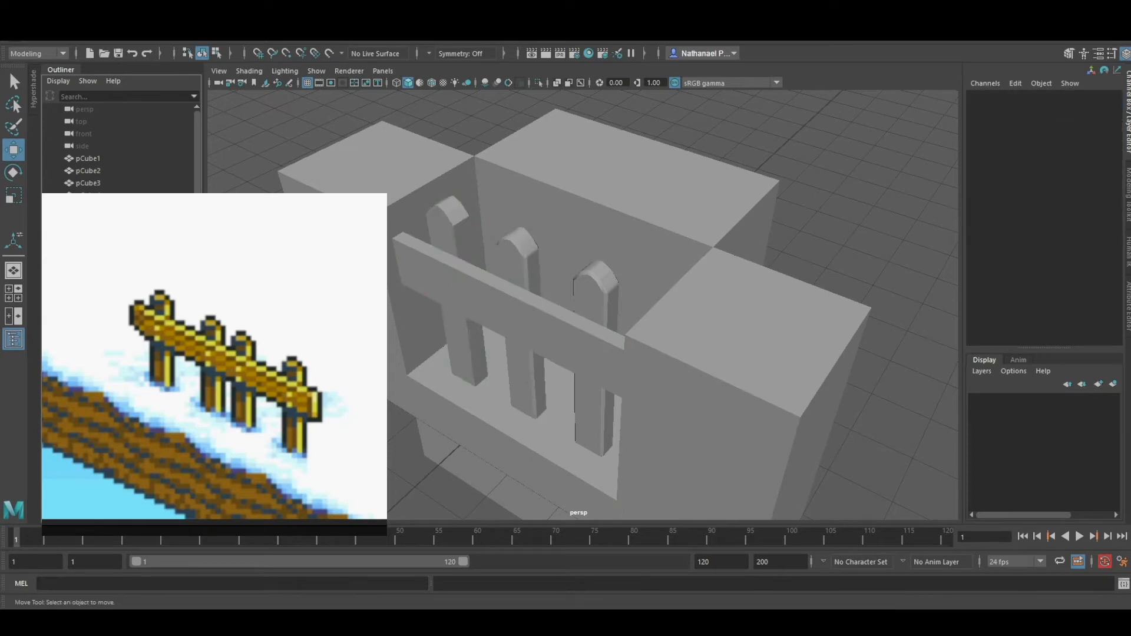
Hide the lower cube at the positive X end of the ledge by setting its Visibility to 0.
left_click_drag(349, 377, 406, 351, "alt")
scroll(404, 407, "up", 3)
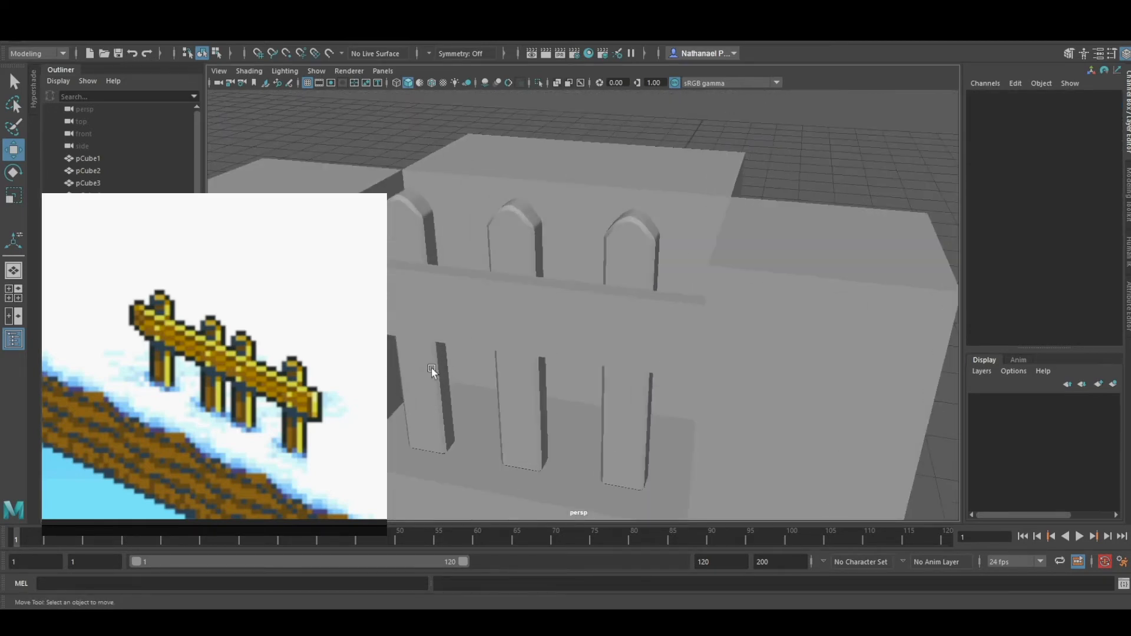
middle_click_drag(430, 393, 403, 335, "alt")
left_click_drag(406, 339, 377, 356, "alt")
left_click(372, 347)
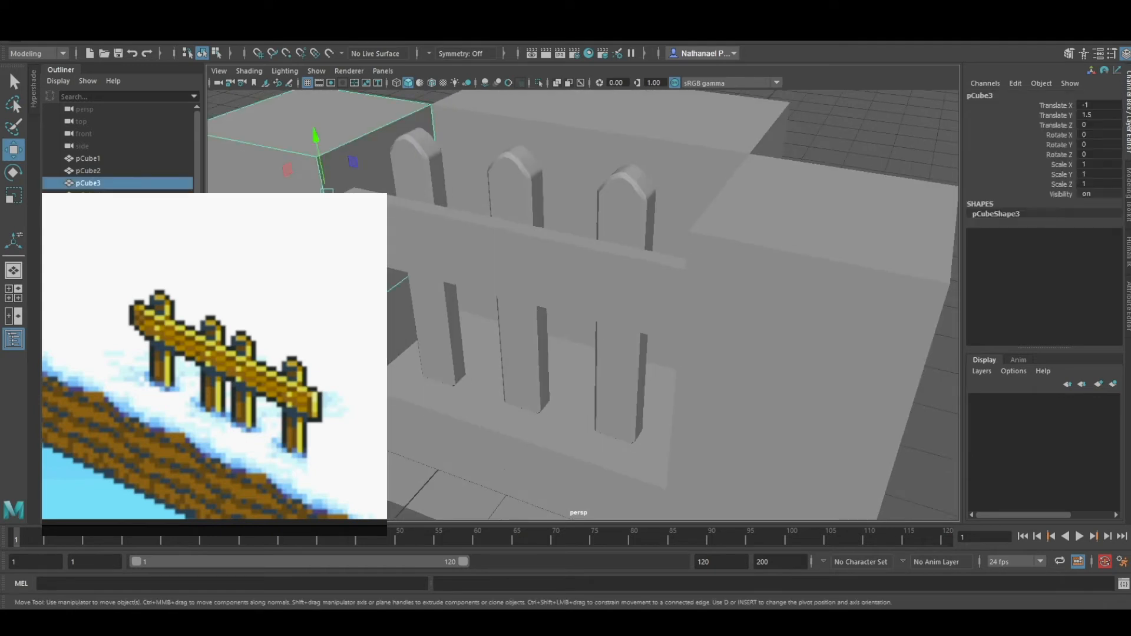
left_click(729, 317)
left_click(318, 247, "shift")
left_click(807, 287, "shift")
left_click(732, 469, "shift")
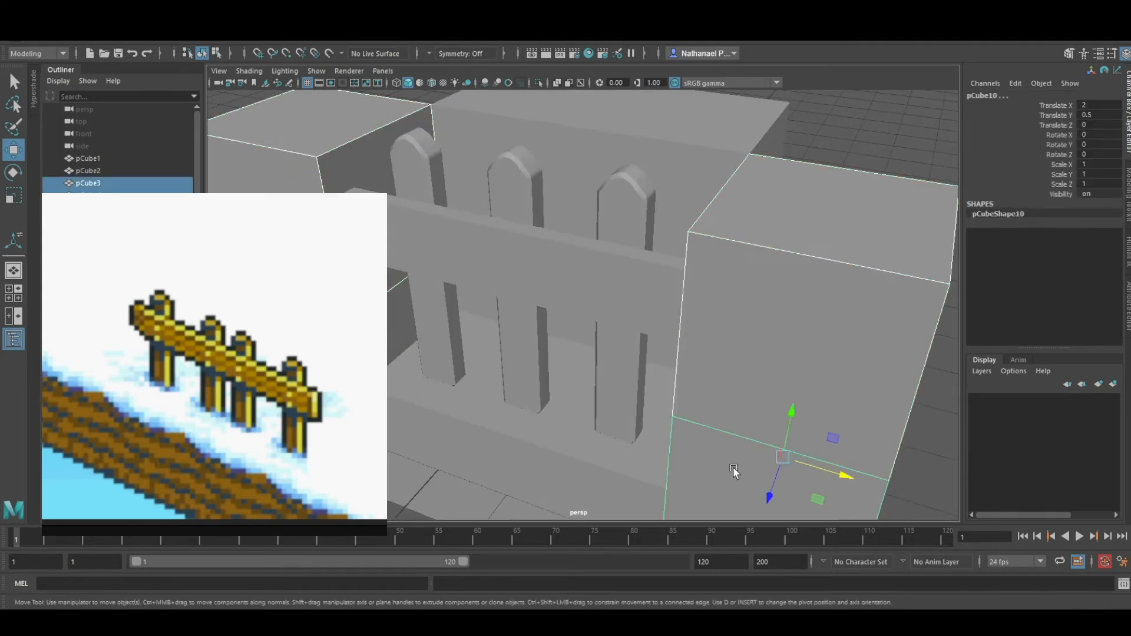
left_click(1087, 195)
type("0")
key("Return")
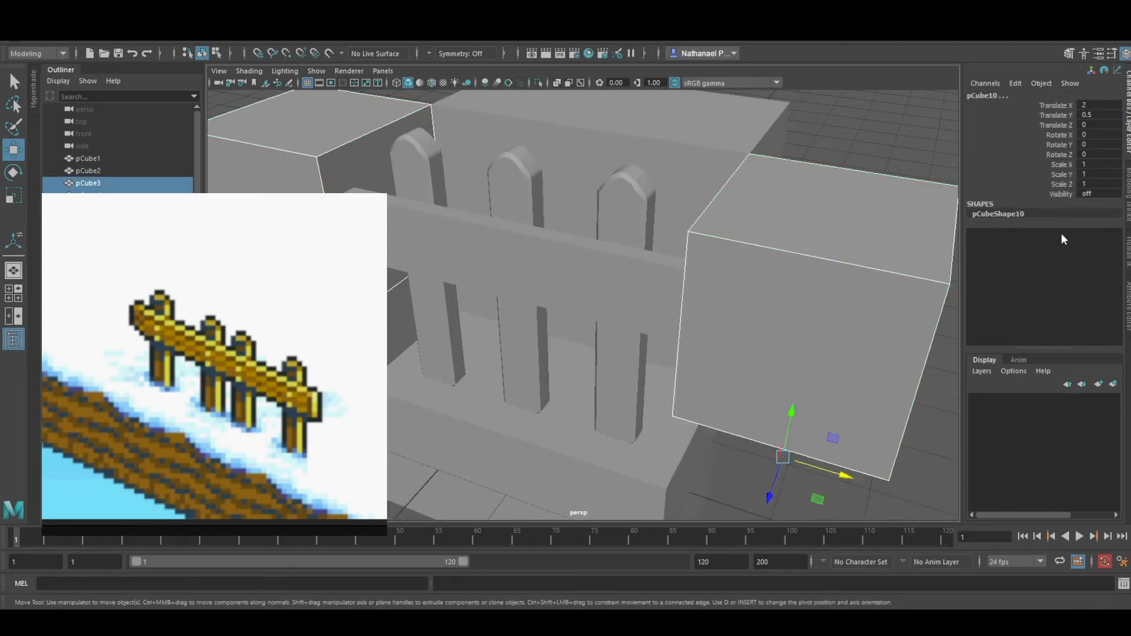
Hide the upper cubes at both ends of the fence by setting their Visibility to 0.
left_click(819, 281)
left_click(1087, 195)
type("0")
left_click(296, 182)
left_click(1086, 195)
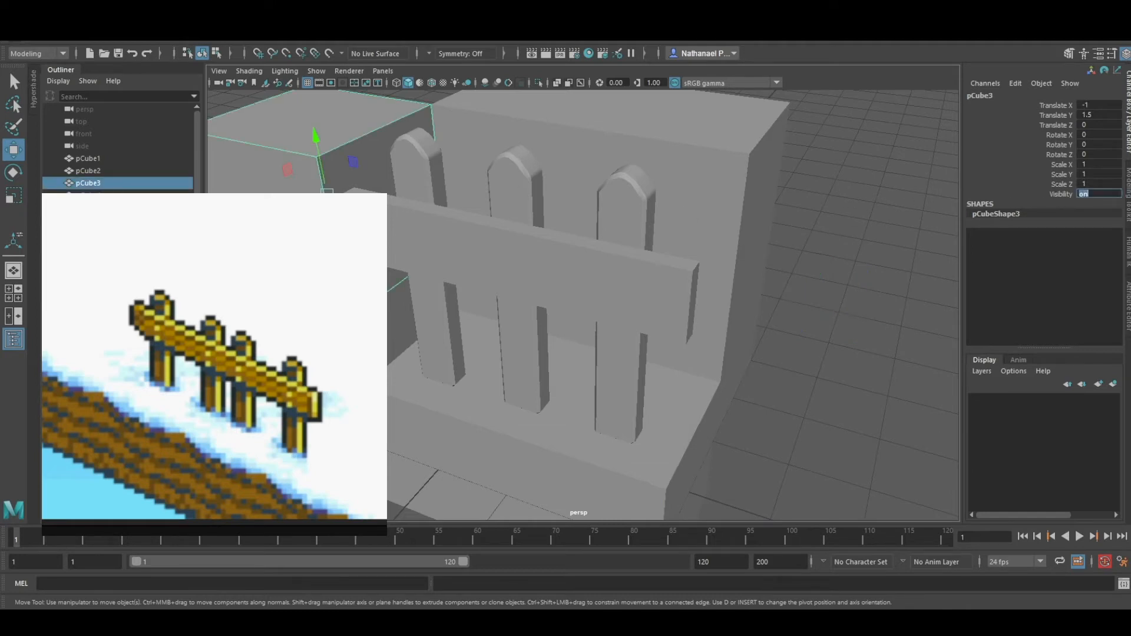
type("0")
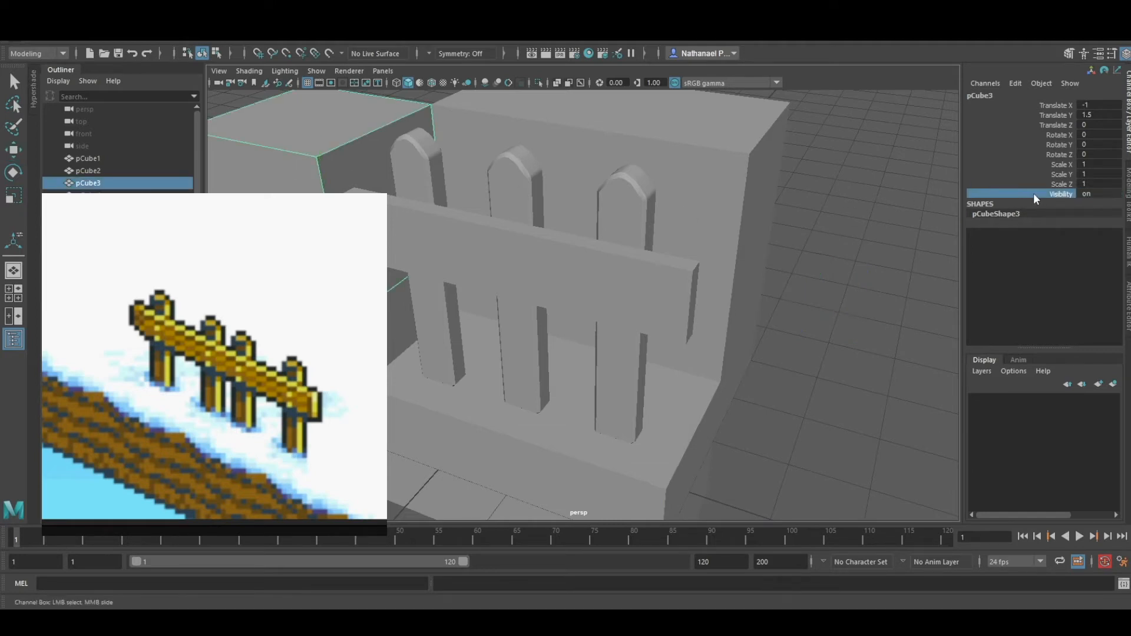
key("Return")
Try cutting an edge across the end face of the fence rail at its negative X end with Multi-Cut.
left_click(434, 311)
key("w")
left_click_drag(461, 322, 581, 313, "alt")
left_click(583, 316)
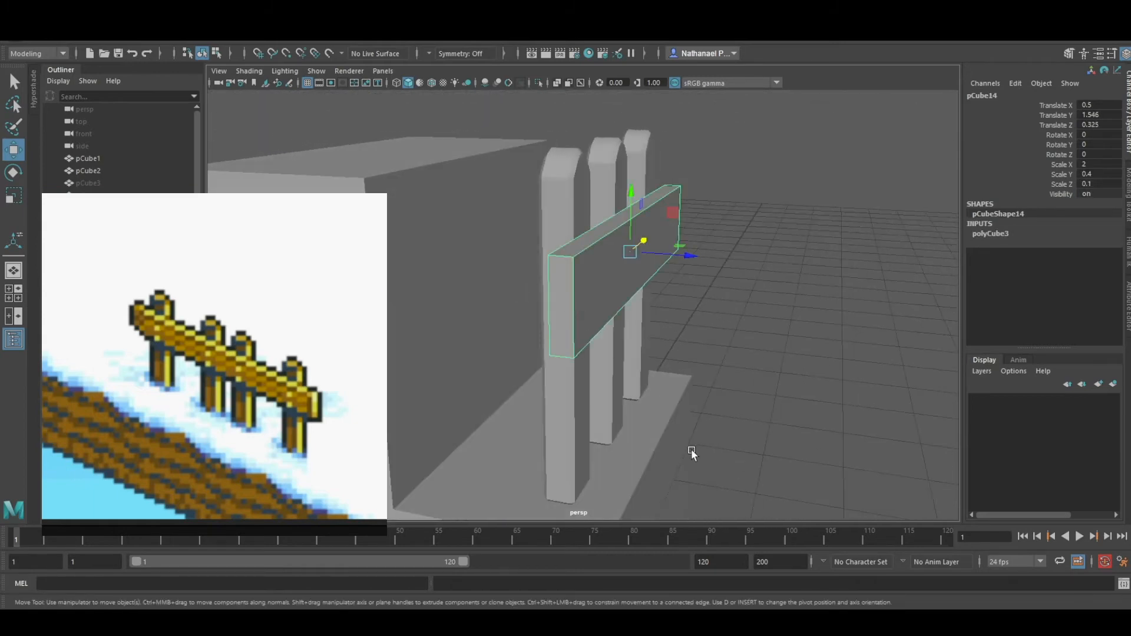
middle_click_drag(691, 449, 655, 381, "alt")
left_click_drag(651, 315, 721, 369, "alt")
middle_click_drag(627, 407, 661, 350, "alt")
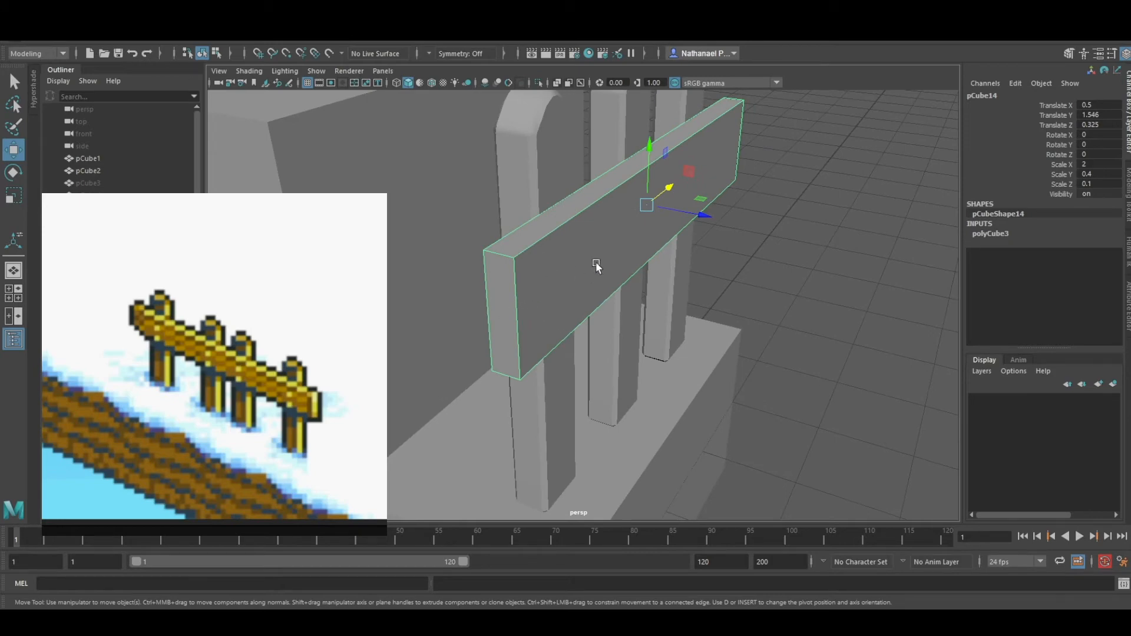
left_click_drag(783, 233, 388, 284, "alt")
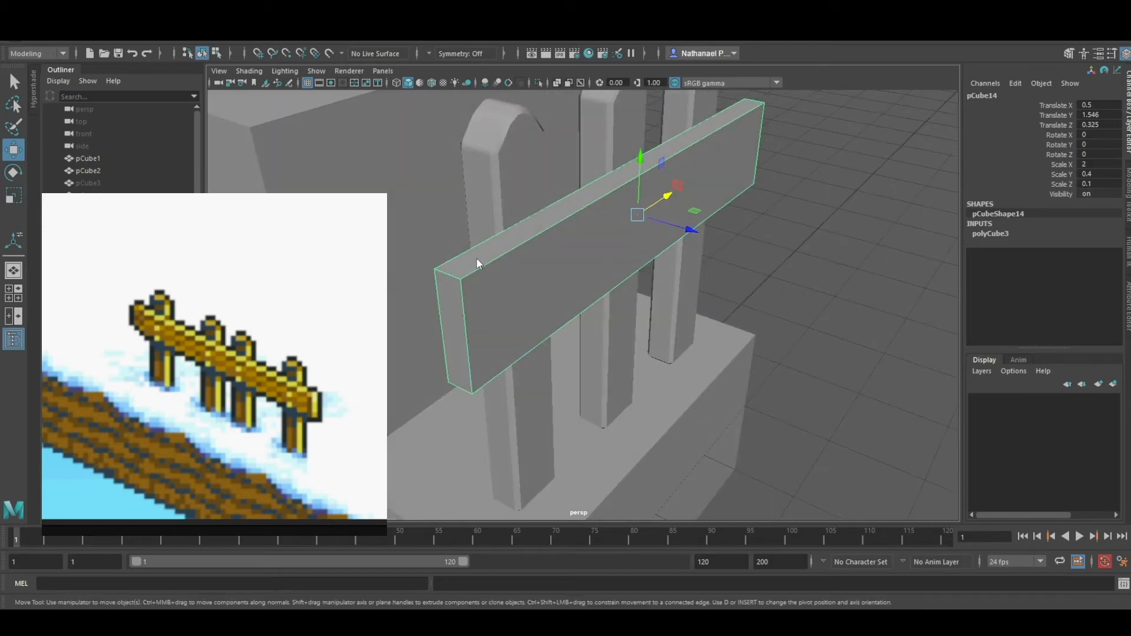
left_click(357, 121)
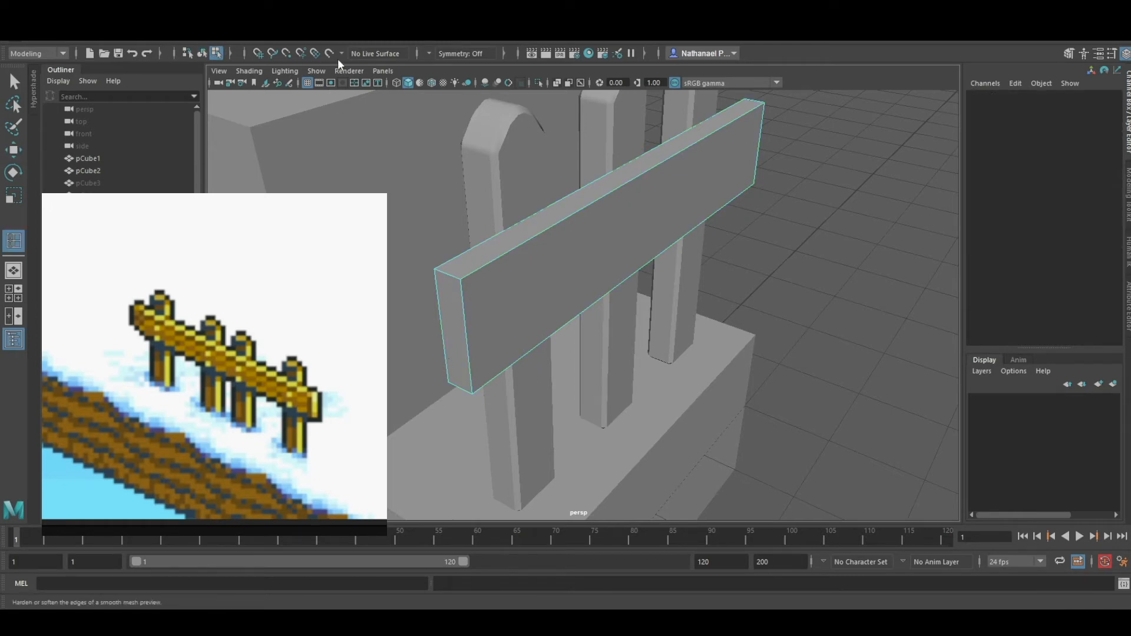
left_click(310, 113)
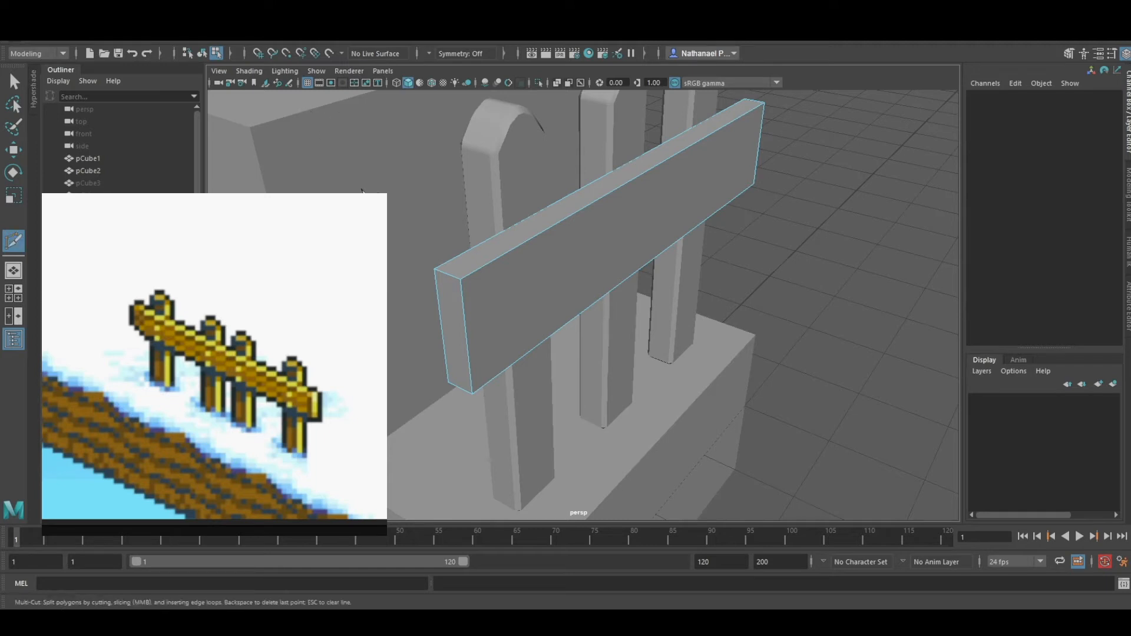
left_click(464, 308)
left_click(439, 312)
key("Return")
Try cutting a diagonal across the lower corner of the rail's front face at the negative X end.
left_click(466, 333)
left_click(512, 365)
left_click_drag(497, 376, 492, 379)
left_click_drag(454, 377, 423, 347, "alt")
key("Return")
Try cutting diagonals across the upper corner of the rail's negative X end, continuing around to the back face.
left_click(410, 325)
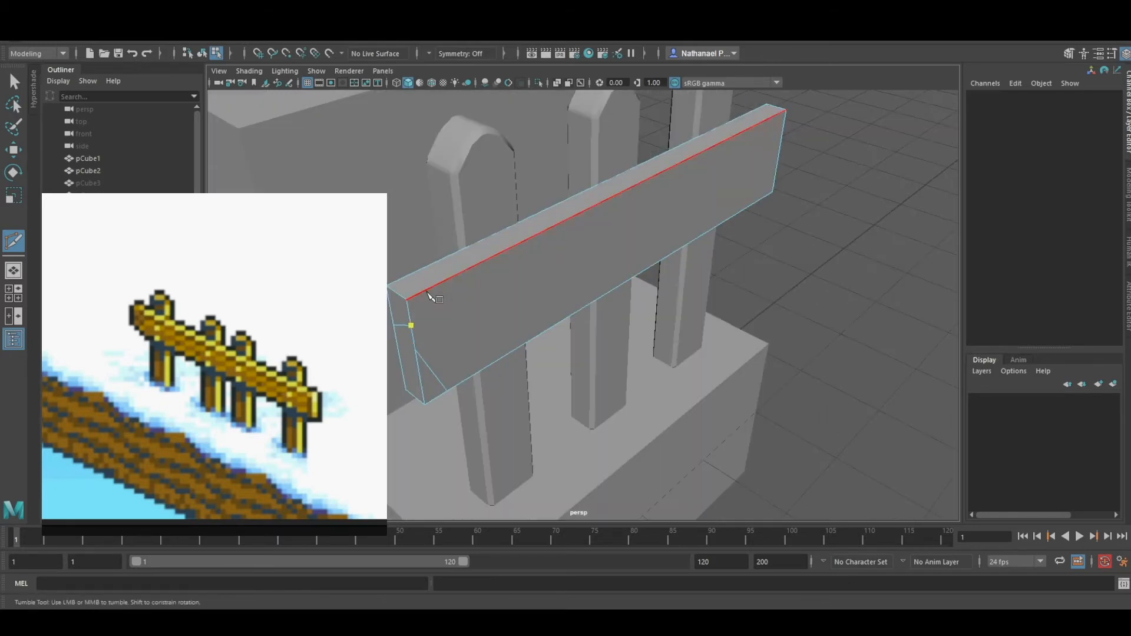
left_click(433, 287)
left_click_drag(434, 285, 540, 371, "alt")
left_click(803, 233)
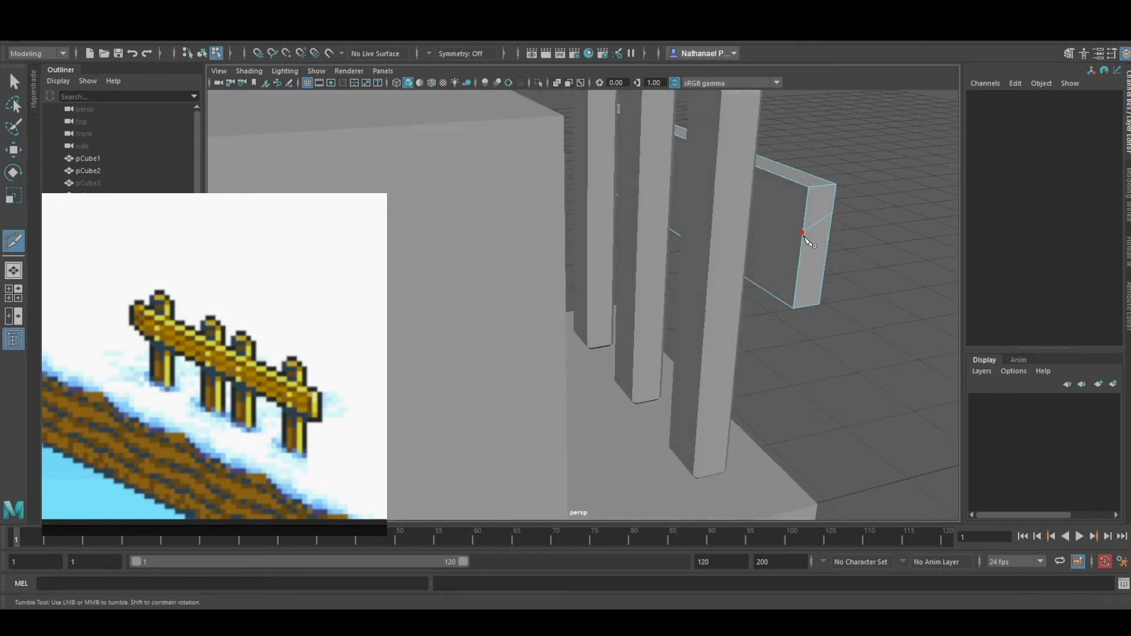
left_click(775, 298)
key("Return")
left_click_drag(765, 350, 728, 373, "alt")
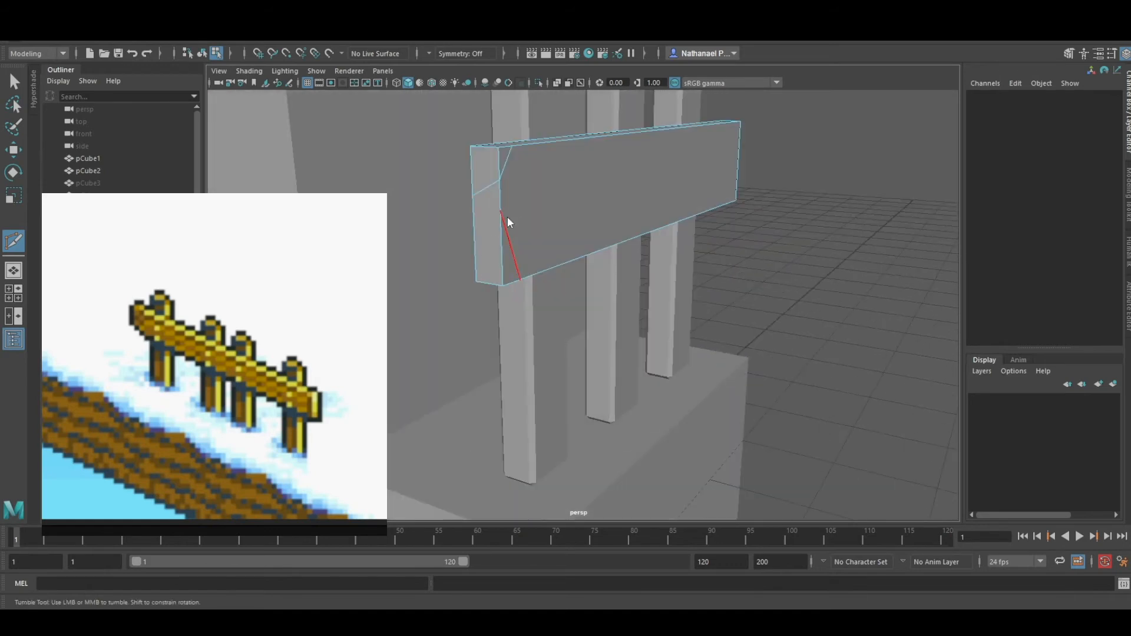
key("Return")
key("q")
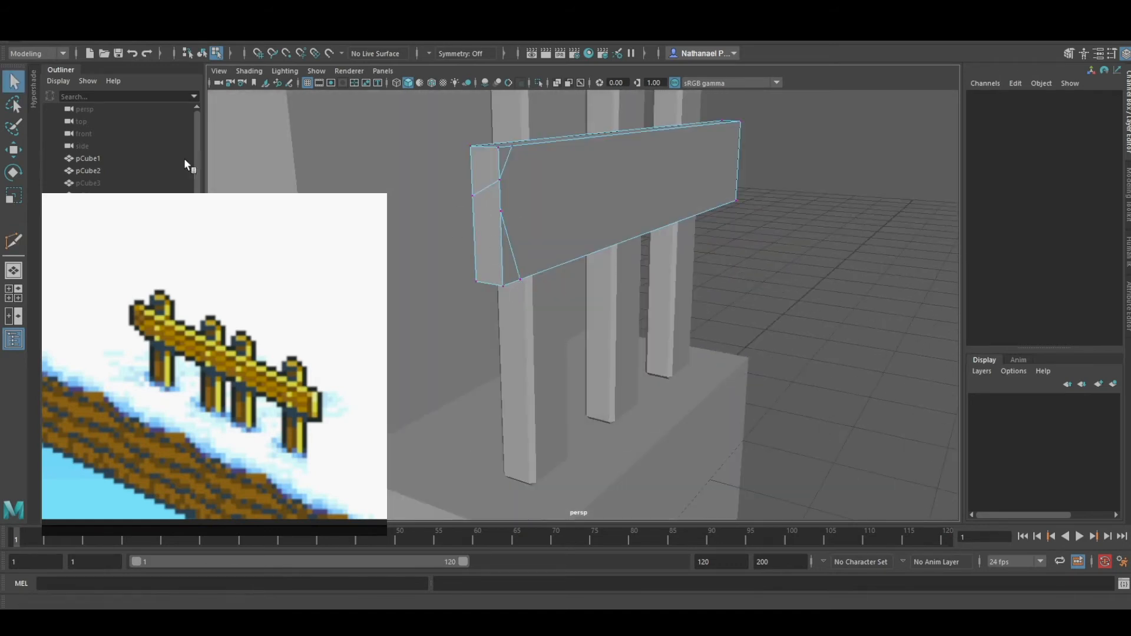
Try deleting the lower corner components at the rail's cut end, and undo the cuts made in the rail.
left_click_drag(504, 285, 475, 333, "alt")
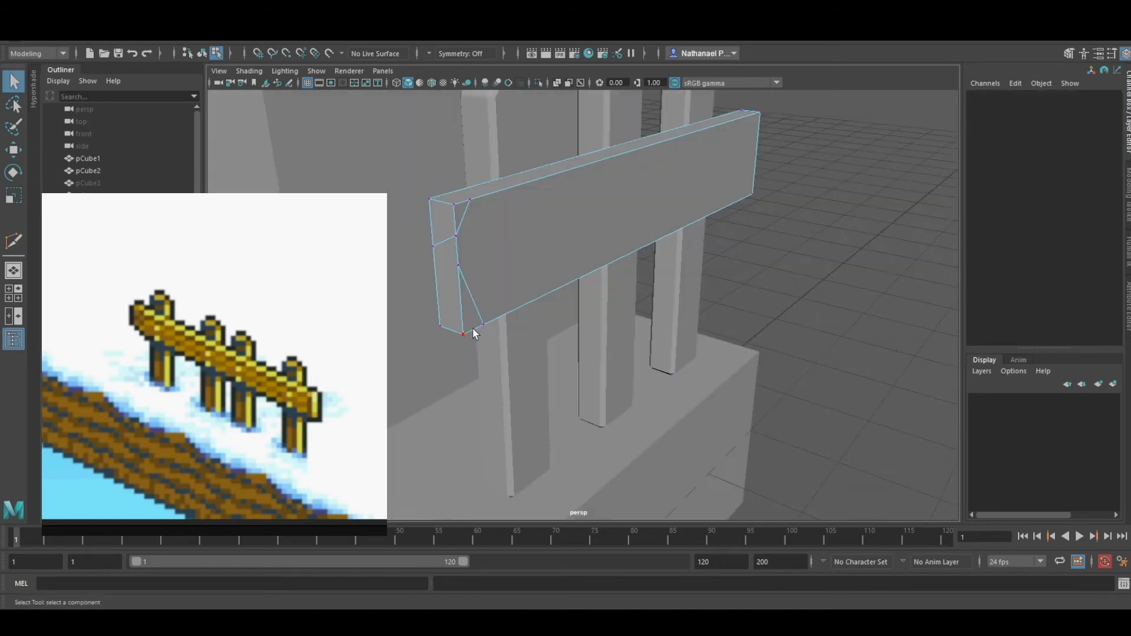
left_click(473, 328)
key("Delete")
left_click(460, 324)
key("Delete")
key("ctrl+z")
left_click_drag(482, 344, 451, 407, "alt")
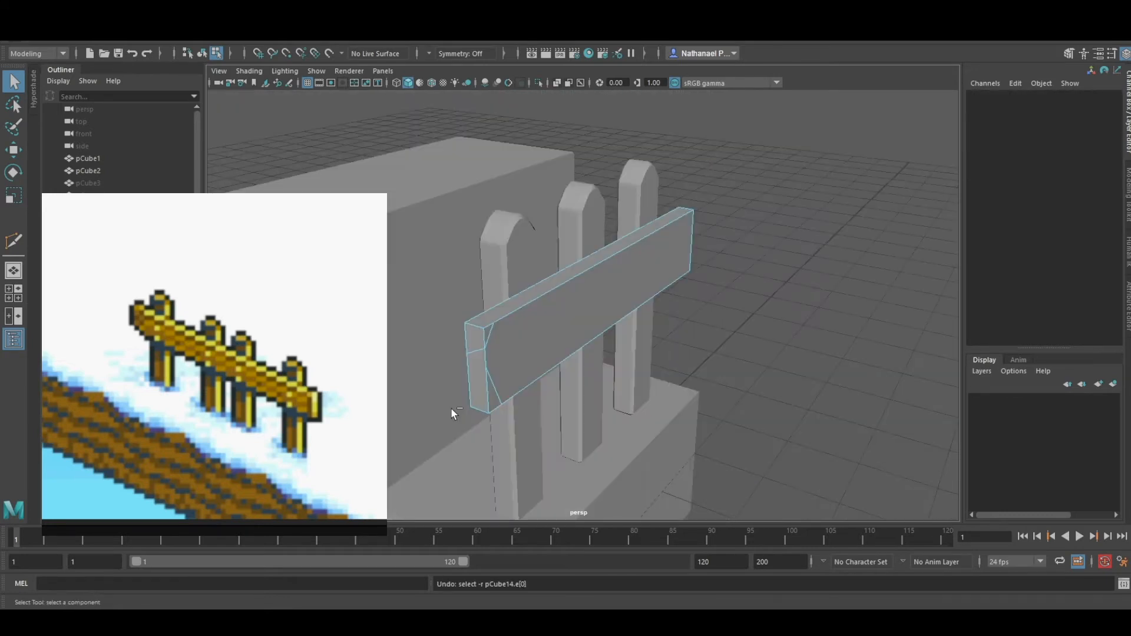
left_click(451, 408)
left_click_drag(546, 410, 546, 387, "alt")
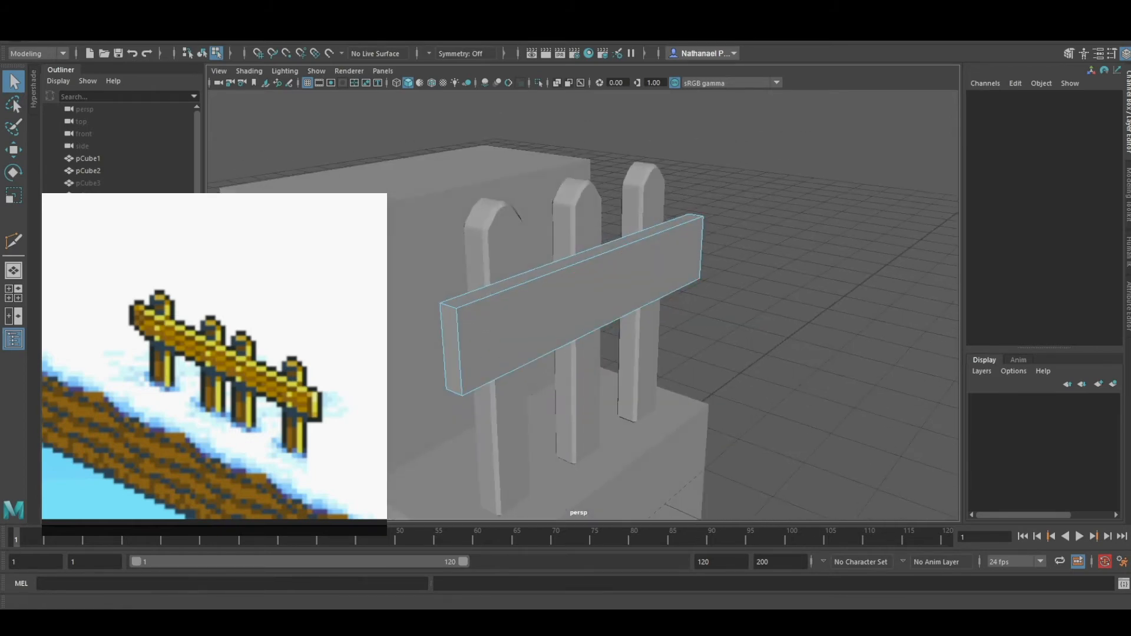
Cut a ring of edges around the rail close to its negative X end with Multi-Cut.
left_click(13, 243)
left_click(454, 305)
left_click_drag(505, 328, 419, 295, "alt")
left_click(421, 291)
left_click_drag(444, 361, 749, 336, "alt")
left_click_drag(732, 383, 717, 222, "alt")
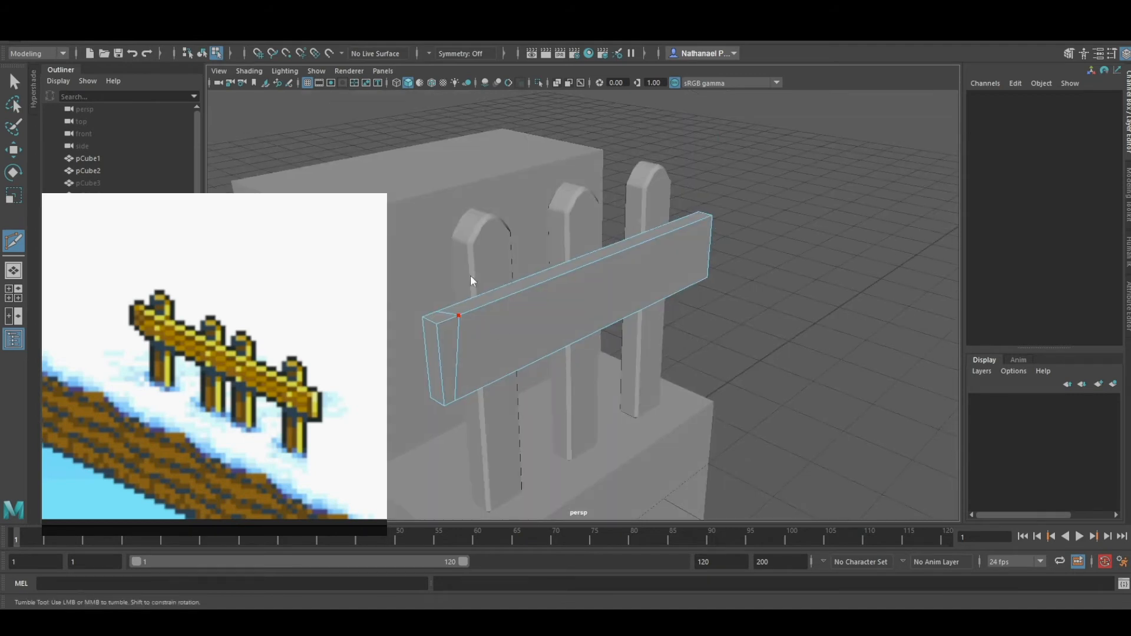
double_click(13, 241)
key("q")
Delete the front, end, top, back and bottom faces of the short piece cut off at the rail's negative X end.
left_click(448, 356)
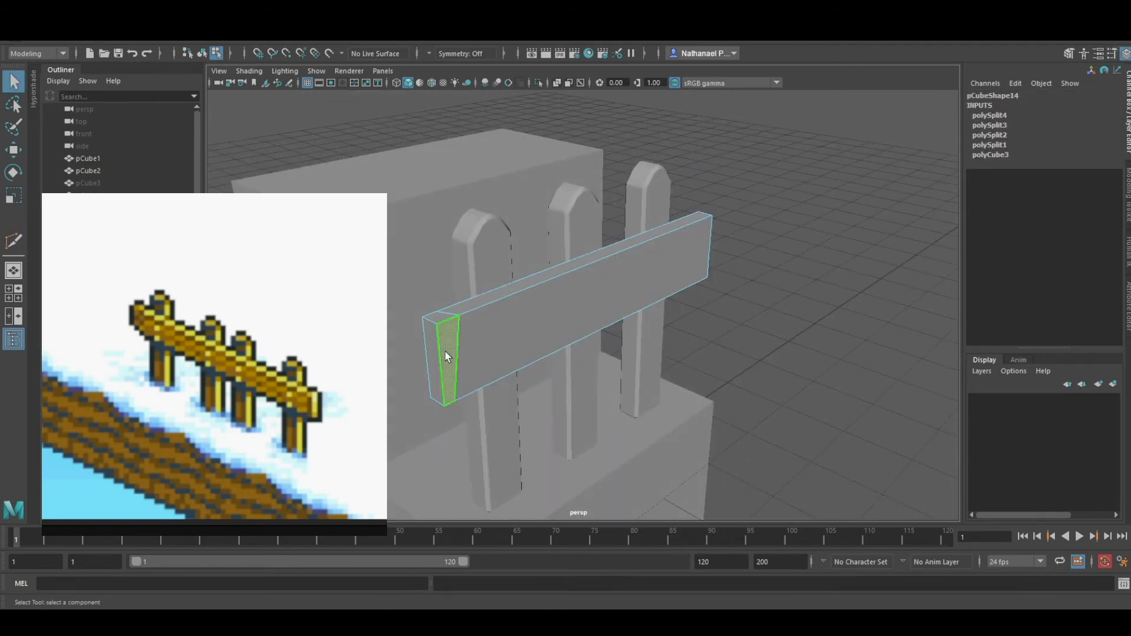
key("Delete")
left_click(434, 356)
key("Delete")
left_click(440, 318)
key("Delete")
left_click(430, 344)
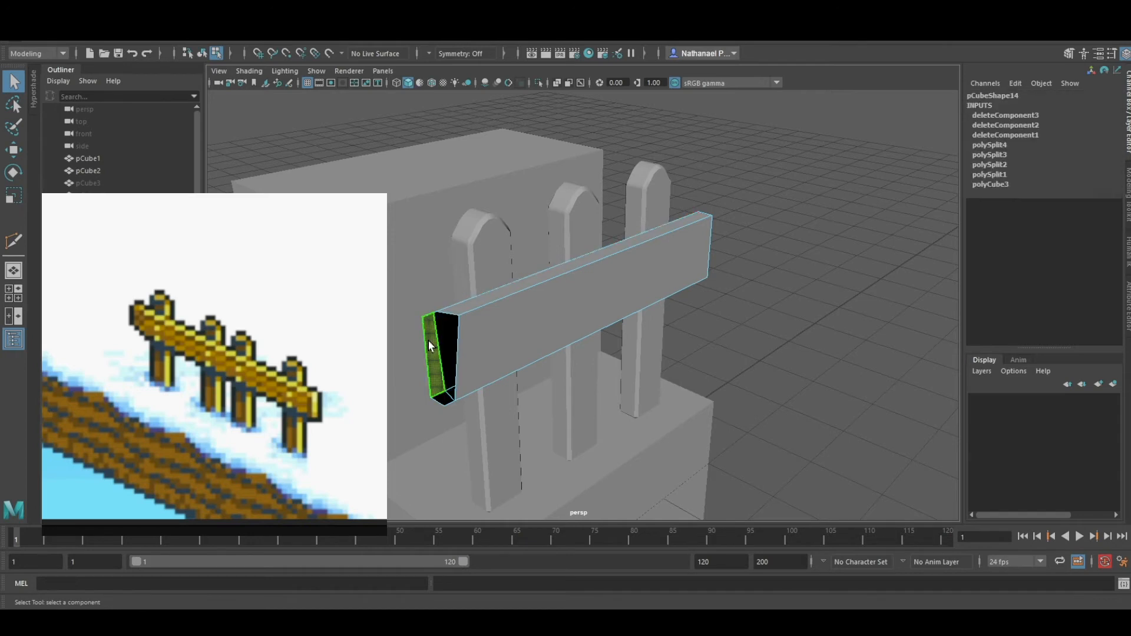
key("Delete")
left_click_drag(440, 404, 553, 348, "alt")
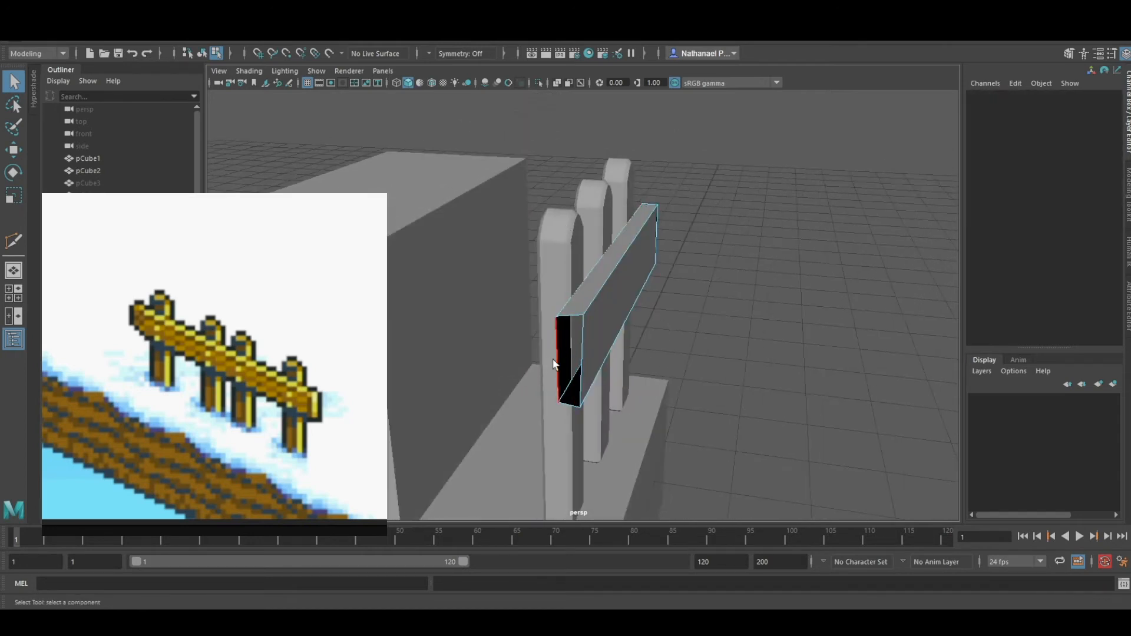
Bridge the two opposite vertical border edges to close the open negative X end of the rail.
left_click(575, 360)
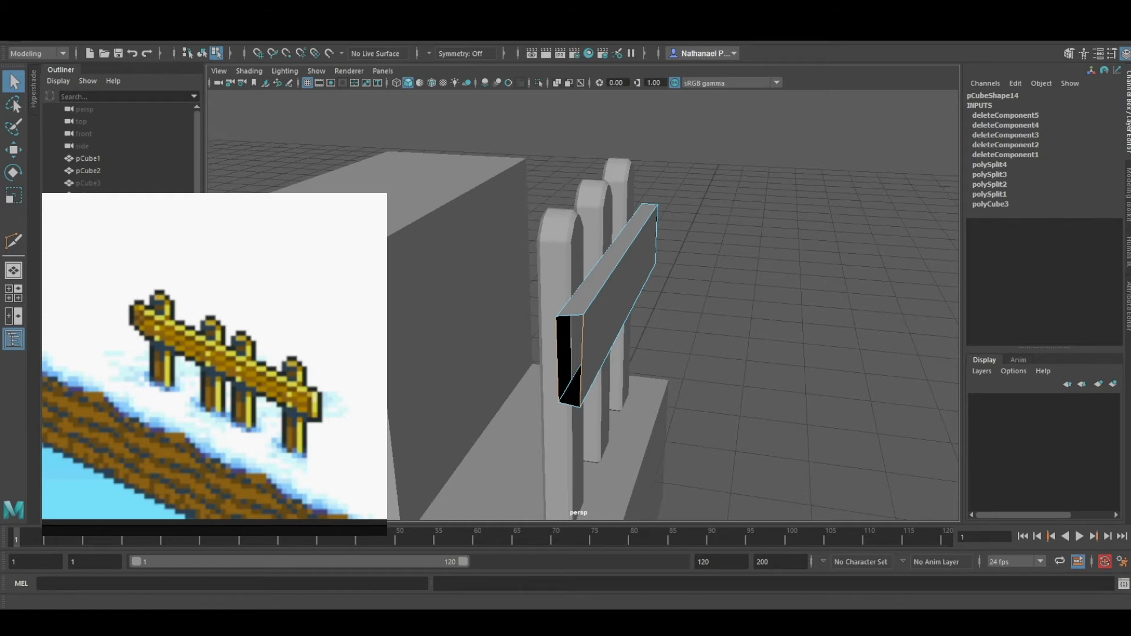
left_click(268, 81)
left_click_drag(682, 299, 599, 276, "alt")
key("q")
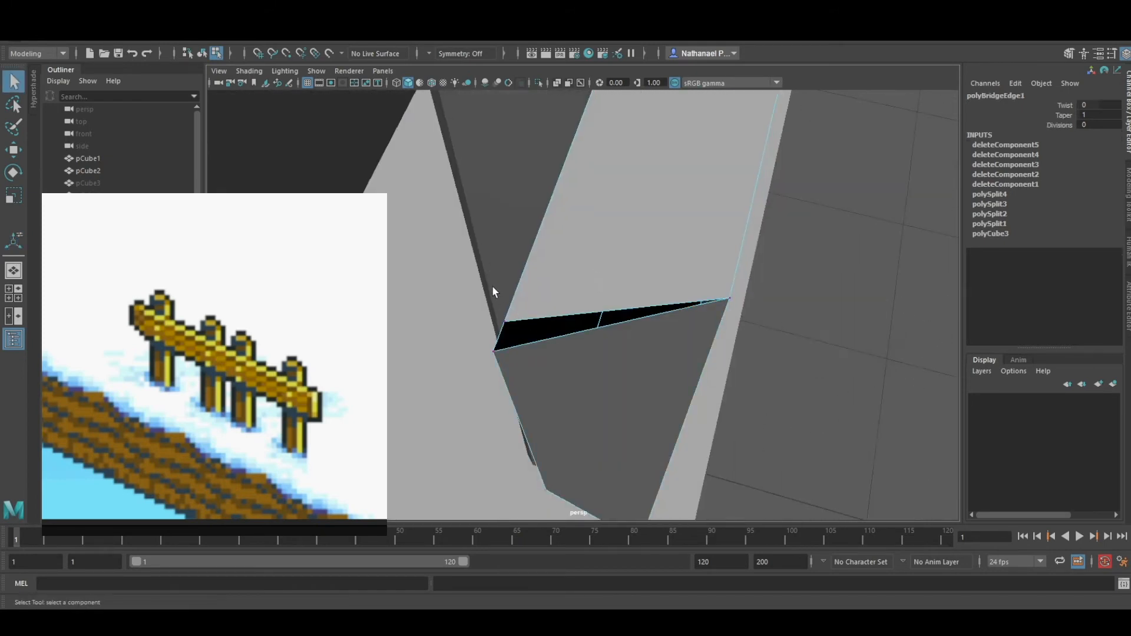
Merge the two neighbouring vertices at the remaining gap in the rail's bridged end.
left_click(494, 351)
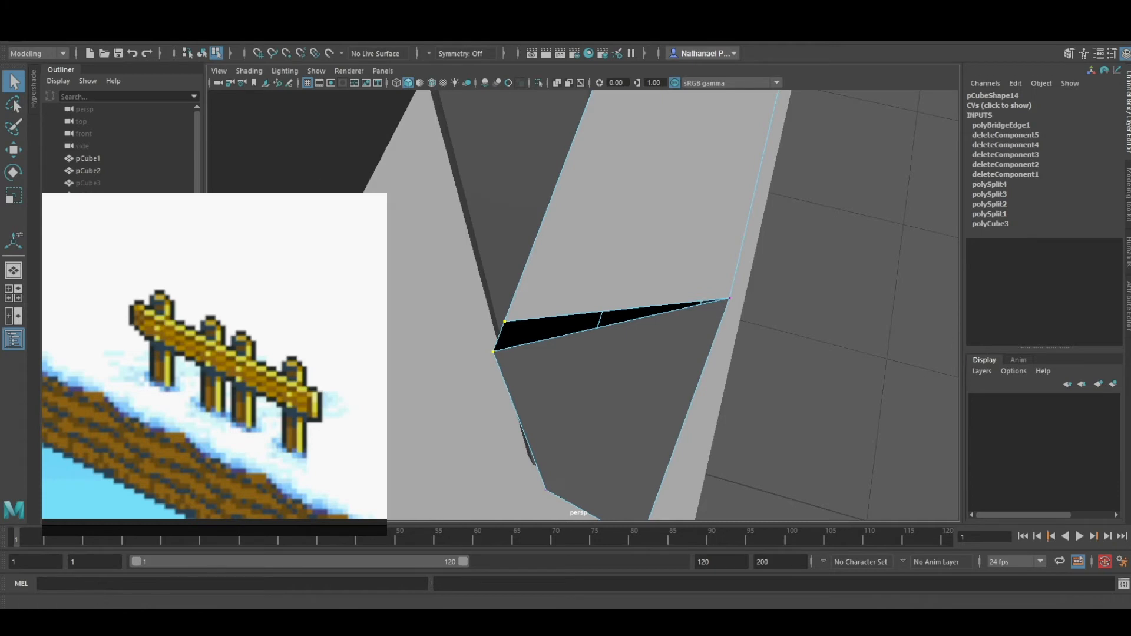
left_click(275, 80)
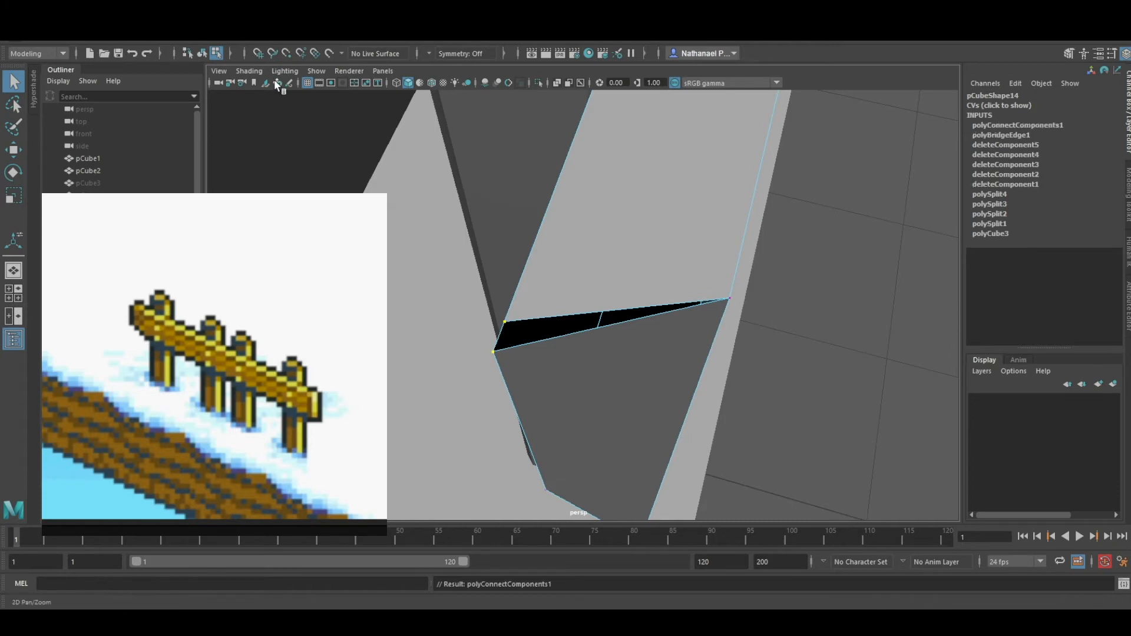
left_click(280, 118)
Move the upper back vertex at the rail's positive X end inward along the rail.
left_click_drag(559, 365, 633, 235, "alt")
middle_click_drag(633, 236, 601, 381, "alt")
left_click_drag(600, 380, 657, 328, "alt")
scroll(612, 377, "down", 6)
left_click(591, 242)
left_click(14, 151)
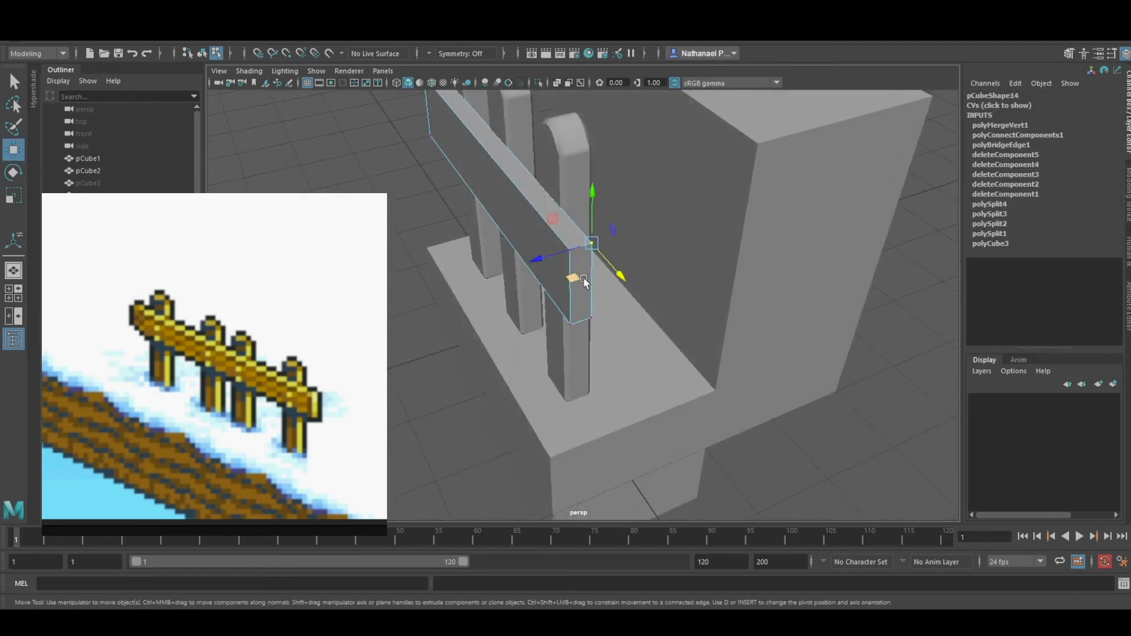
left_click_drag(613, 264, 605, 194)
Move the upper front vertex at the rail's positive X end inward along the rail to line up with the back vertex.
left_click(570, 250)
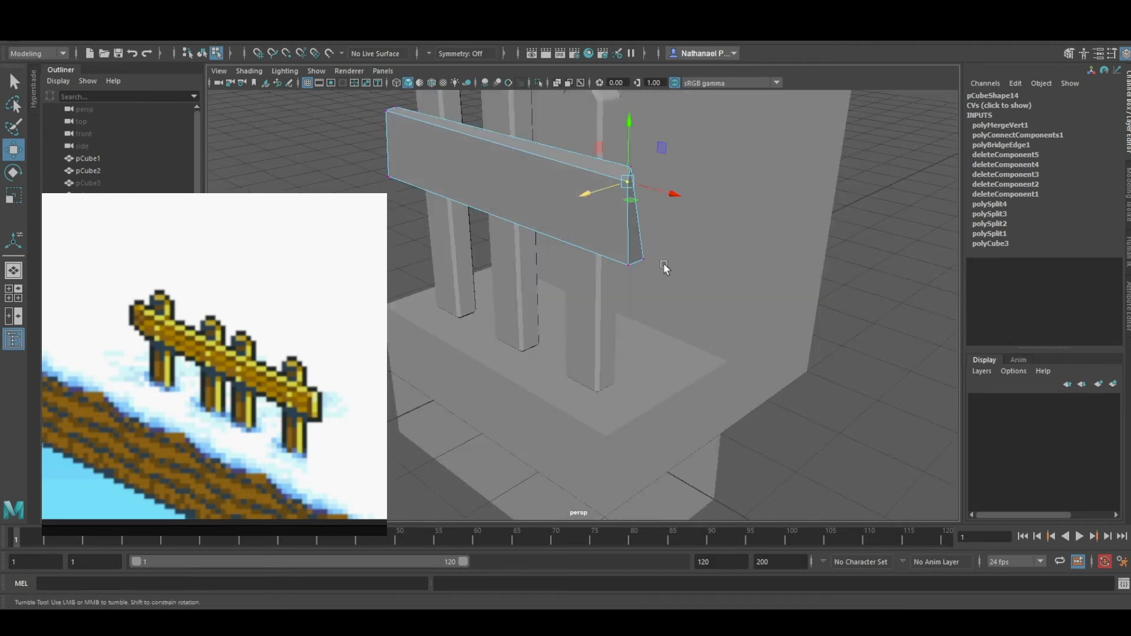
left_click_drag(664, 267, 570, 271, "alt")
left_click(549, 283)
left_click(353, 259)
left_click_drag(354, 259, 402, 254, "alt")
left_click(610, 248)
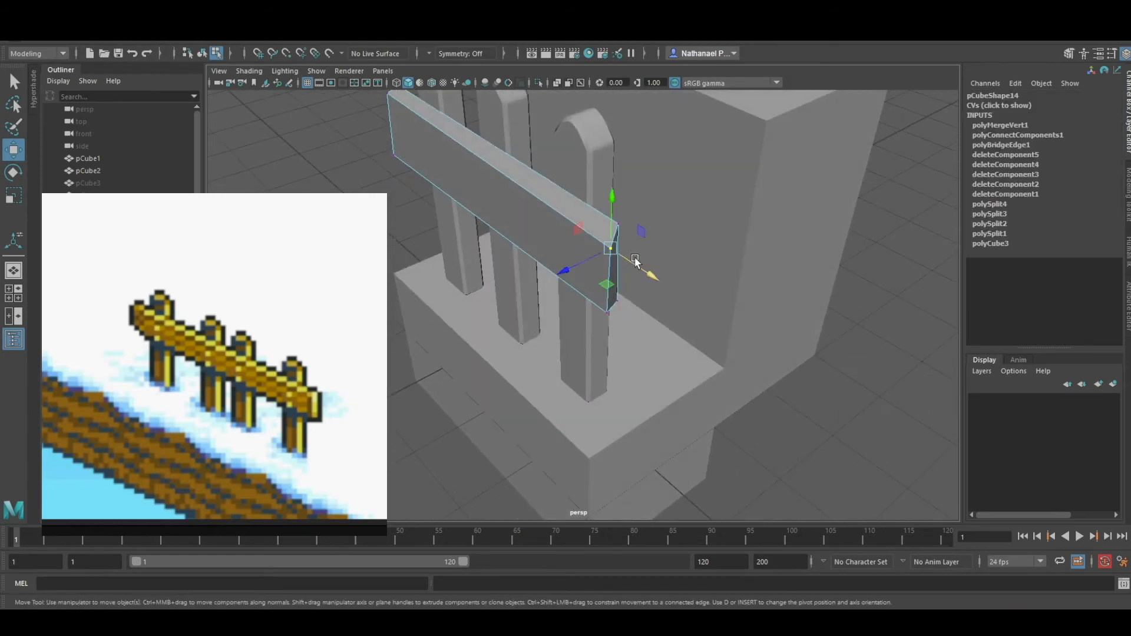
left_click_drag(622, 257, 545, 377)
left_click(587, 358)
left_click(545, 377)
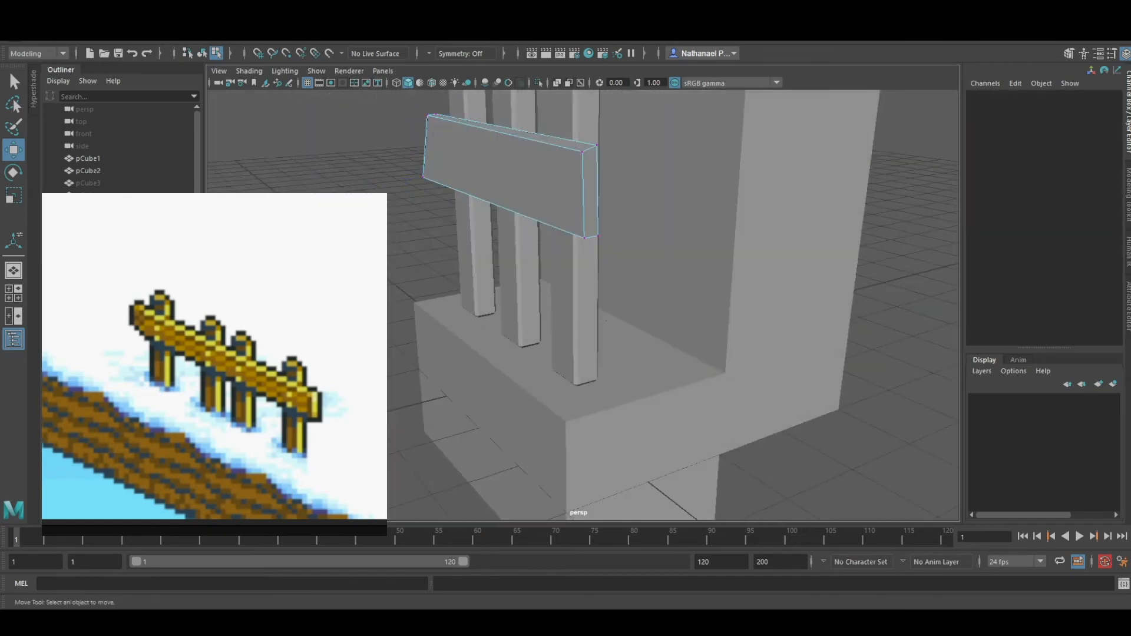
Move the lower back vertex at the rail's negative X end slightly outward along the rail.
left_click_drag(330, 282, 387, 271, "alt")
middle_click_drag(386, 271, 386, 321, "alt")
left_click_drag(318, 318, 457, 374, "alt")
left_click(416, 392)
left_click(371, 406)
left_click_drag(359, 412, 471, 392, "alt")
left_click(638, 422)
left_click_drag(637, 424, 667, 463, "alt")
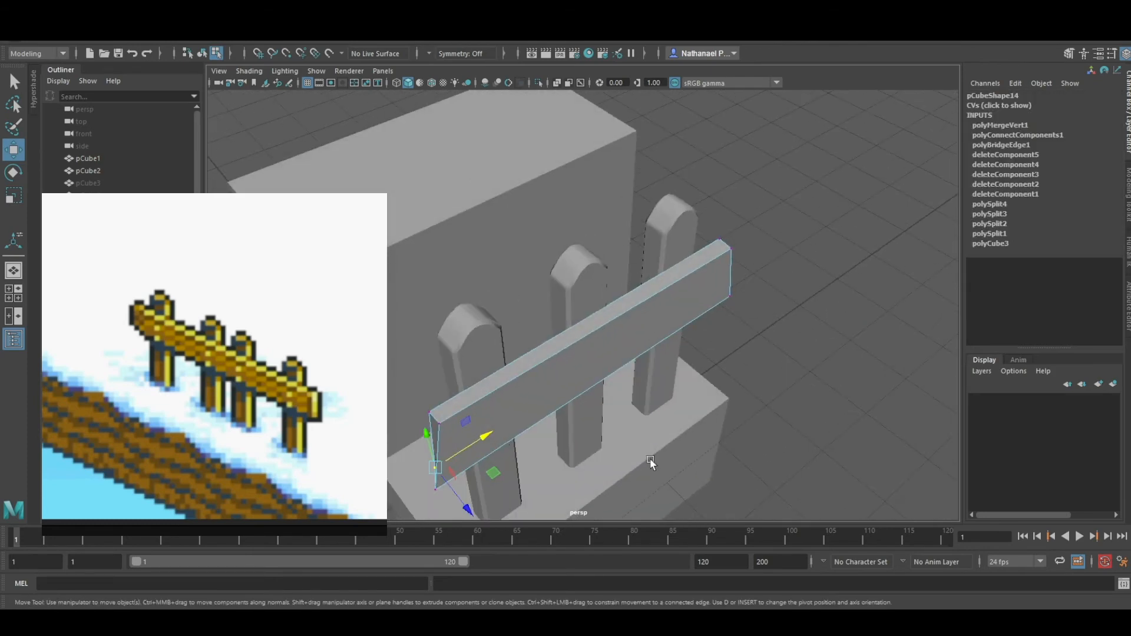
left_click_drag(487, 437, 478, 442)
left_click(741, 471)
left_click_drag(740, 471, 651, 375, "alt")
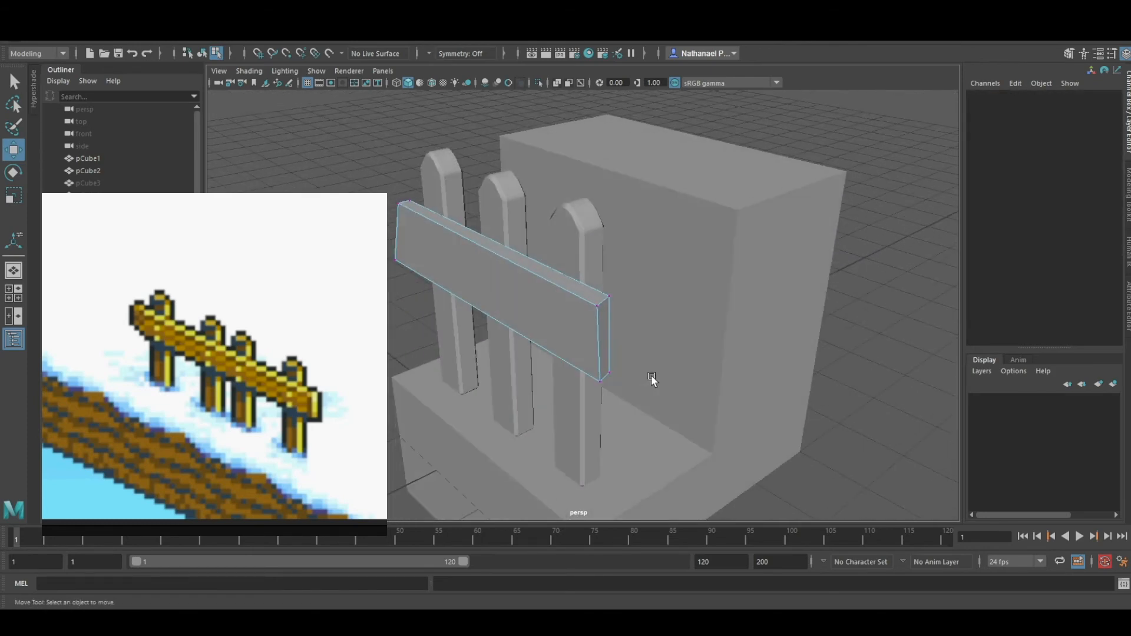
Return the rail to object mode and bevel its edges.
left_click_drag(413, 353, 446, 366, "alt")
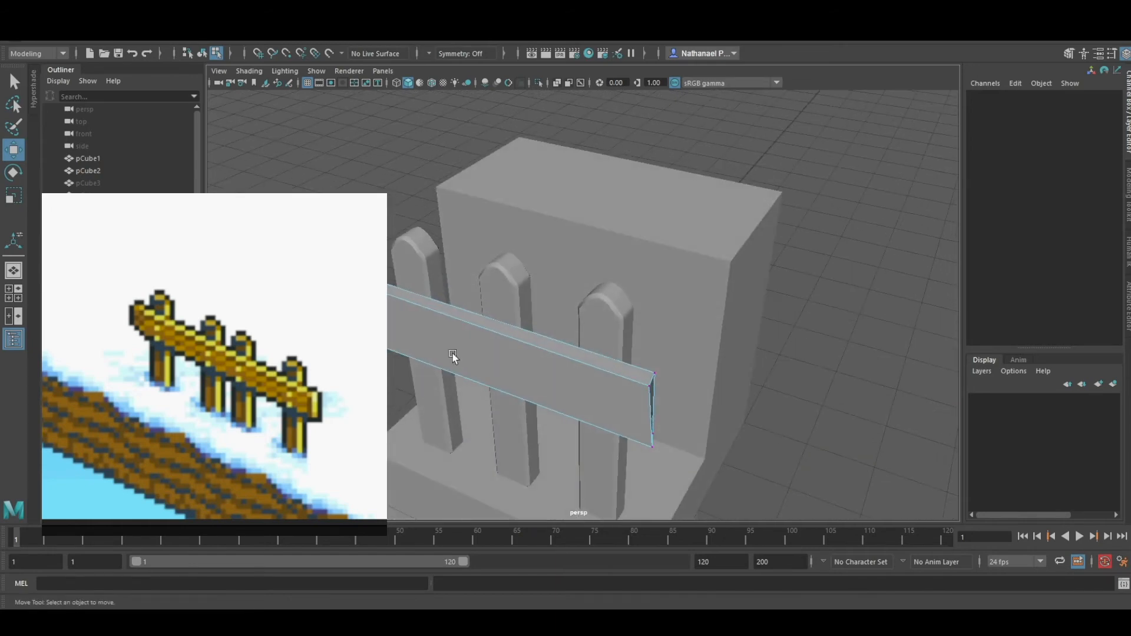
left_click(358, 340)
key("q")
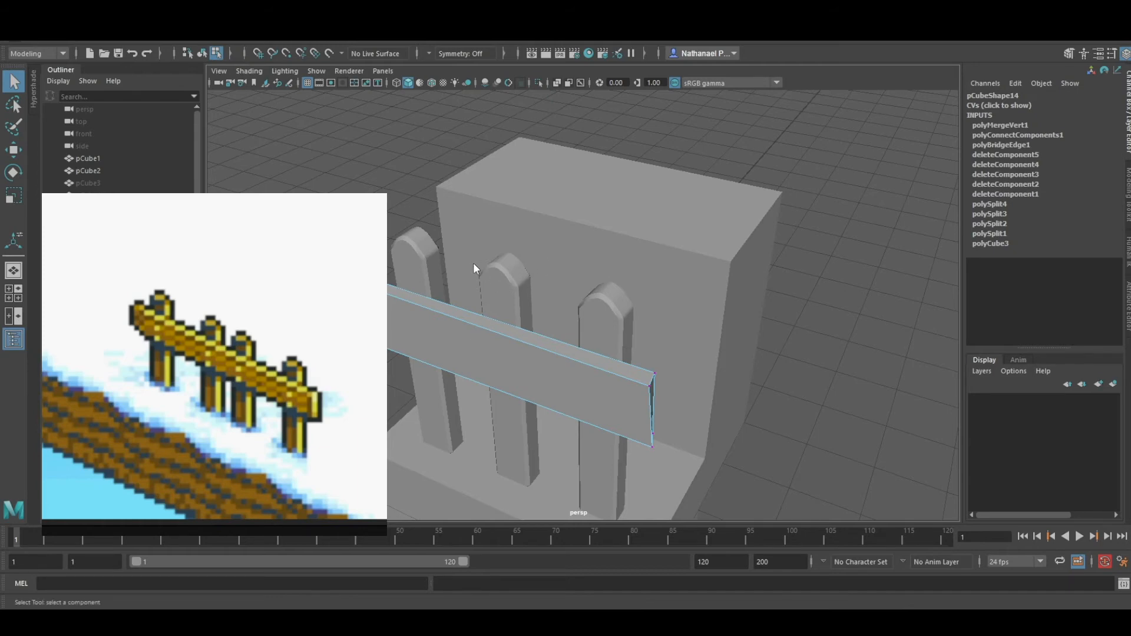
key("F8")
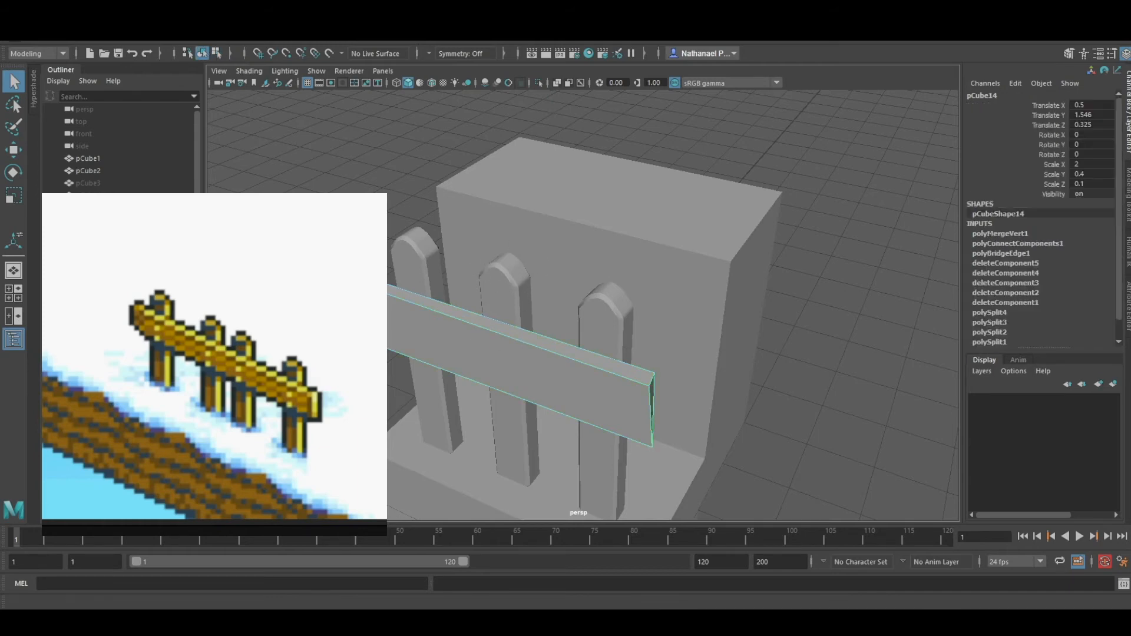
left_click(284, 70)
left_click(307, 224)
left_click_drag(249, 361, 512, 356, "alt")
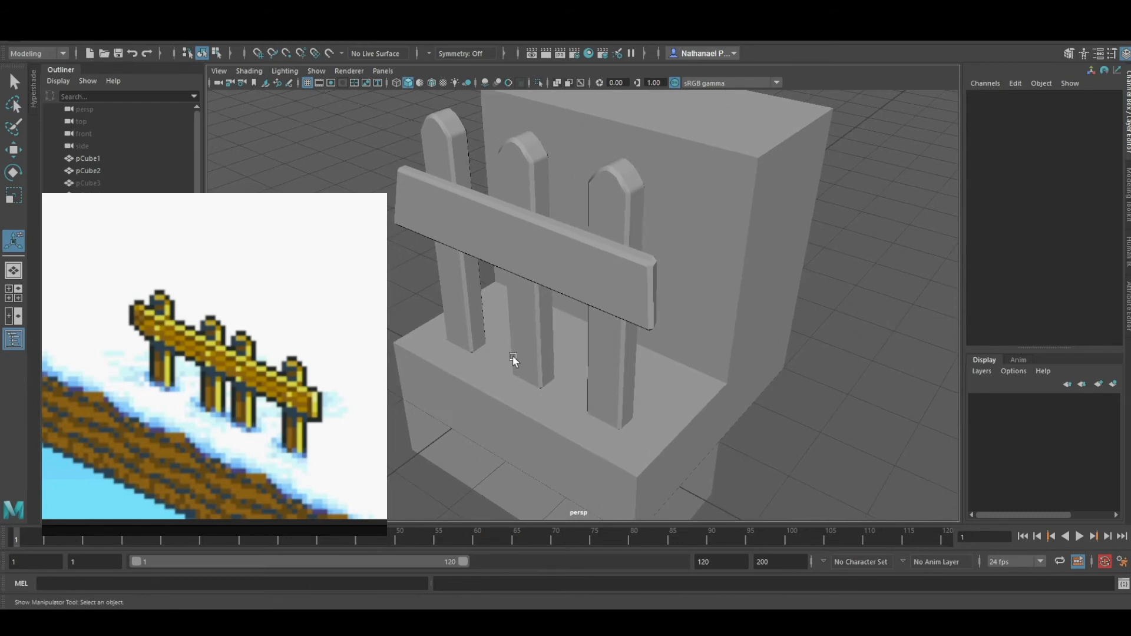
left_click_drag(560, 354, 389, 336, "alt")
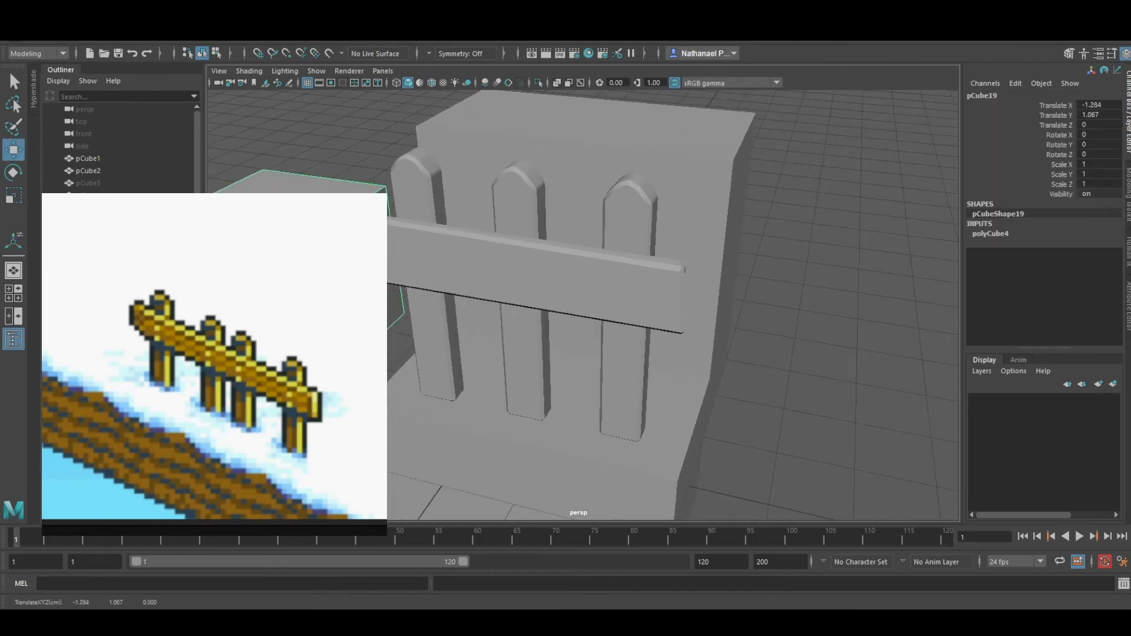
Rename the ledge cubes pCube1 and pCube2 as Frame1 and Frame2.
left_click(88, 157)
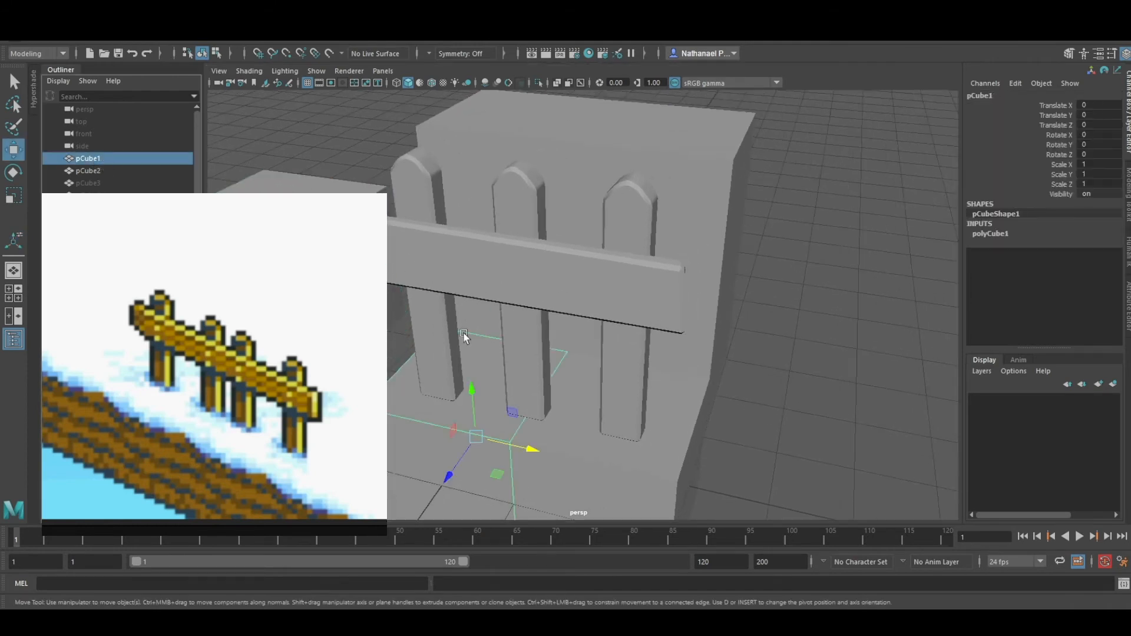
double_click(90, 156)
type("Frame")
key("Return")
double_click(89, 158)
left_click(141, 157)
type("1")
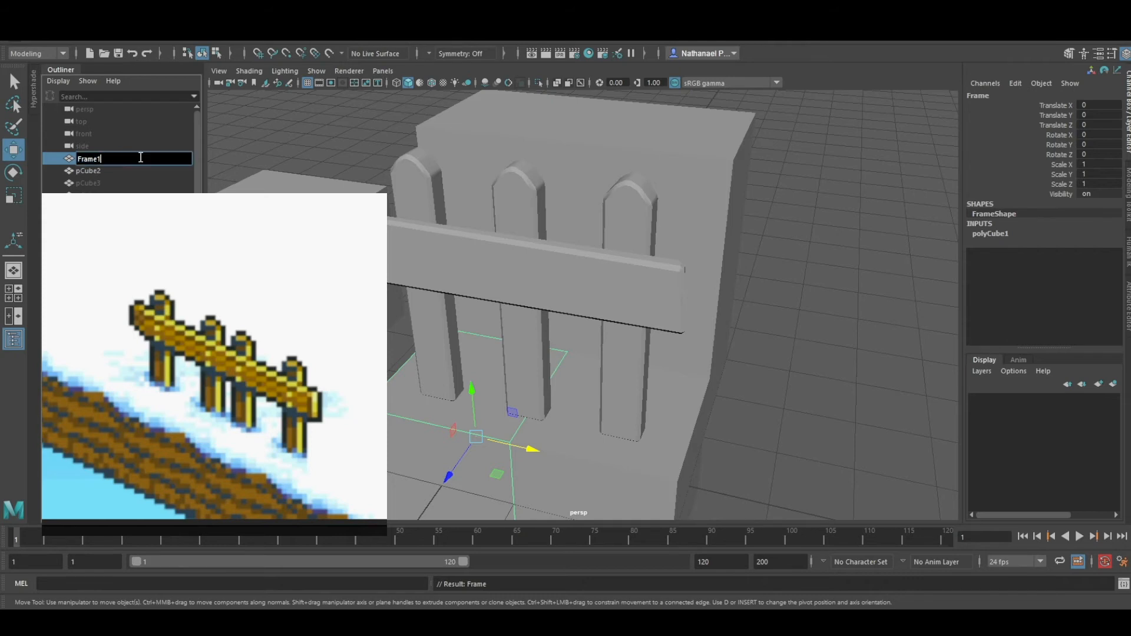
left_click(89, 171)
double_click(88, 170)
type("Frame2")
key("Return")
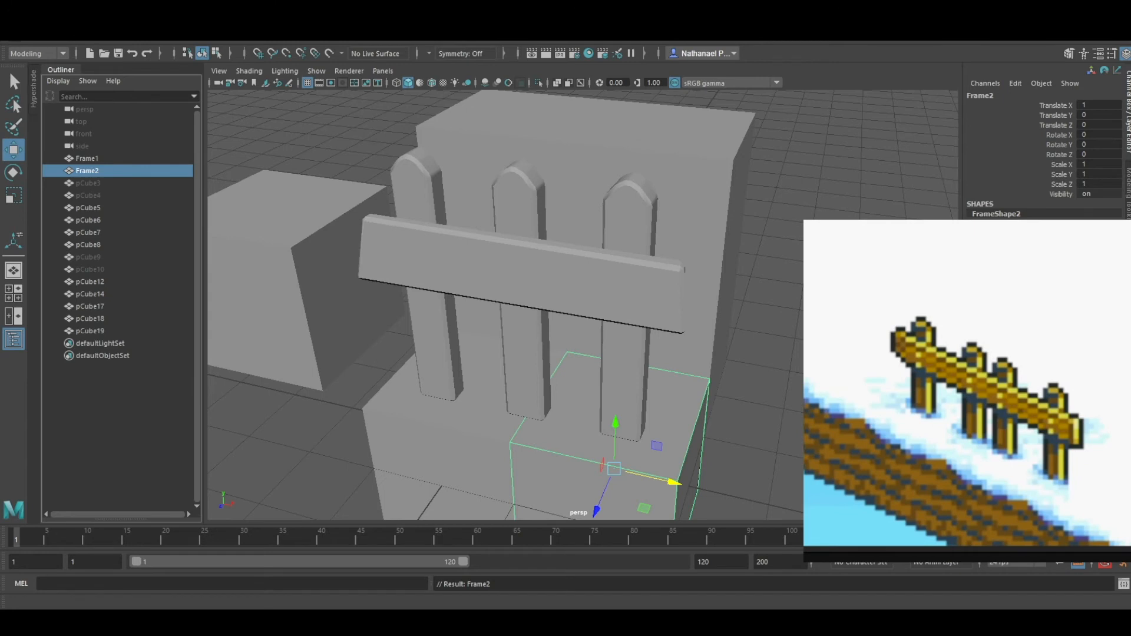
Turn on the visibility of the hidden cube pCube3 and rename it Frame3.
left_click(170, 184)
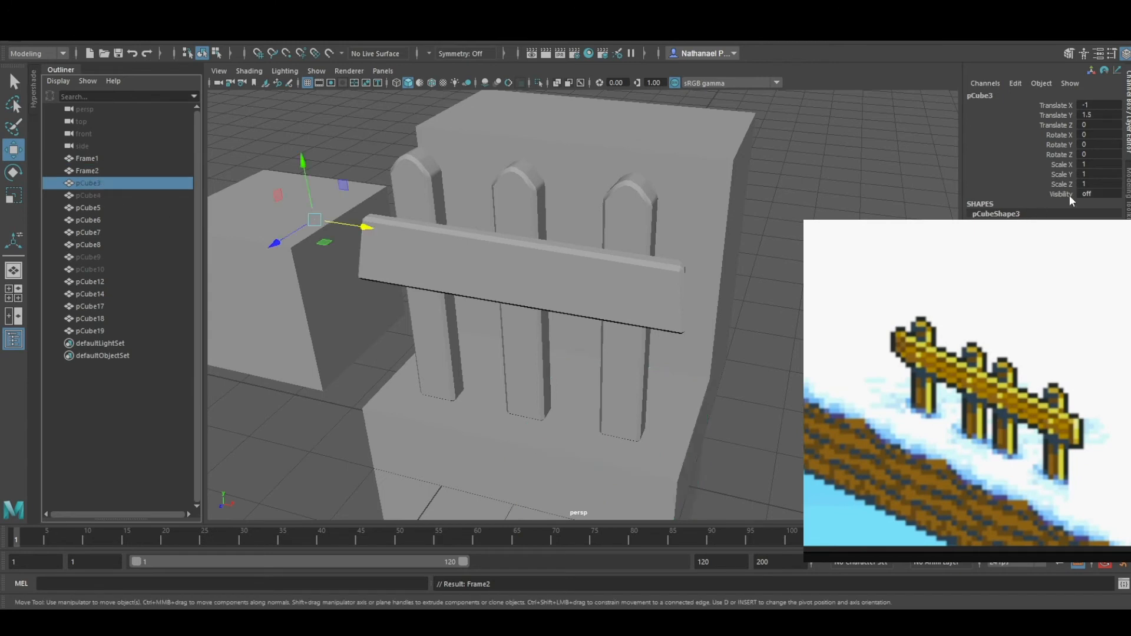
left_click(1089, 194)
type("1")
key("Return")
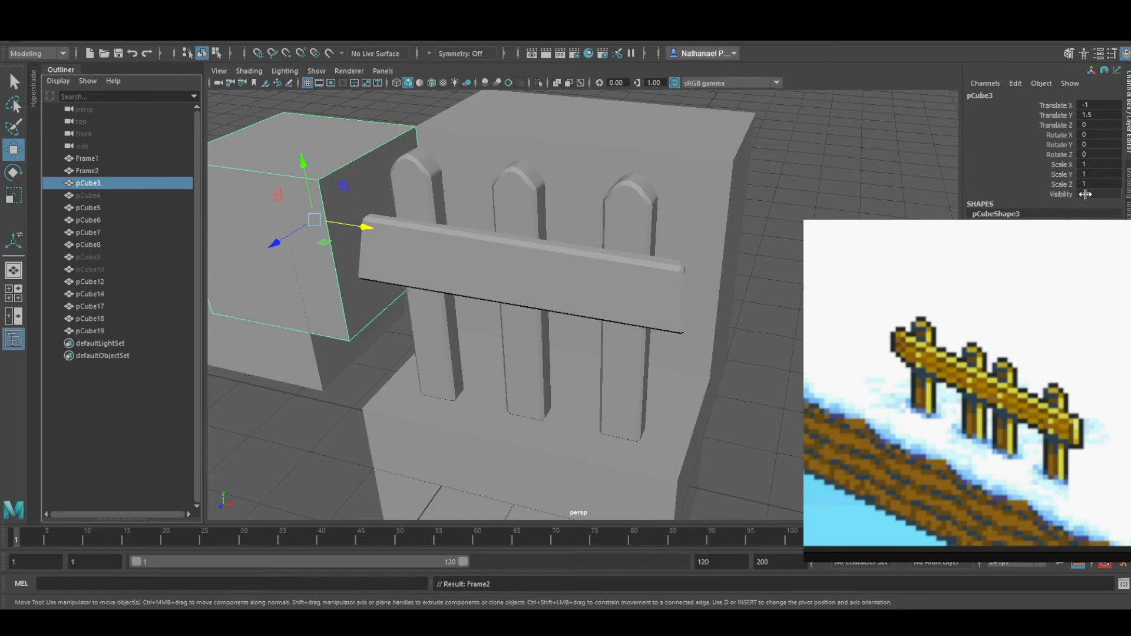
double_click(99, 185)
type("Frame3")
key("Return")
Turn on the visibility of the hidden cube pCube4 and rename it Frame4.
left_click(91, 195)
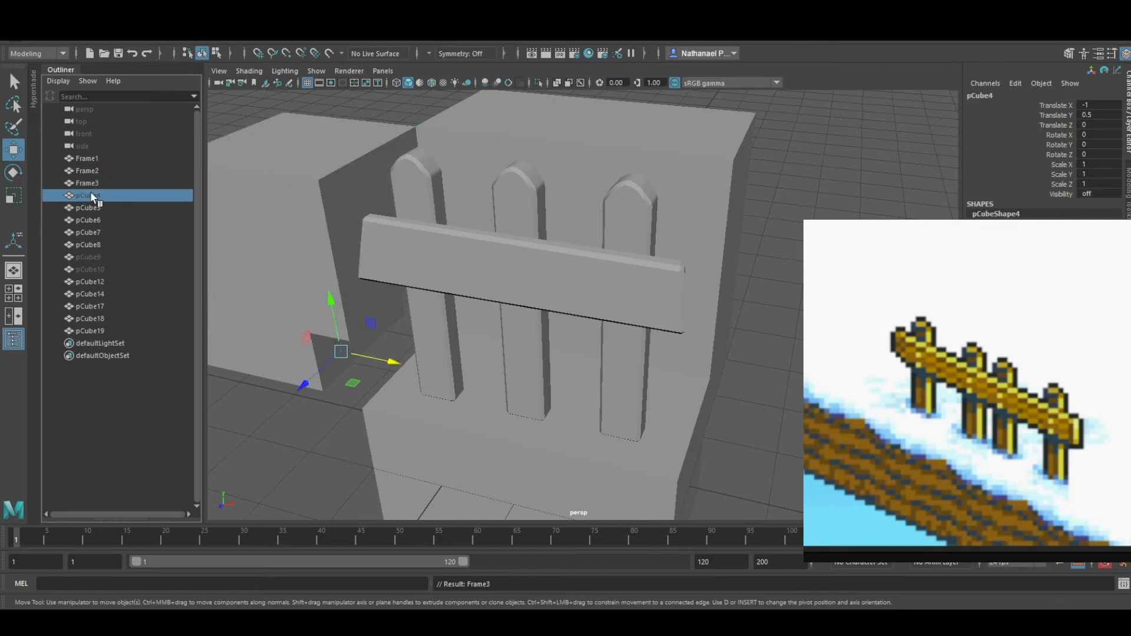
left_click(1085, 193)
type("1")
key("Return")
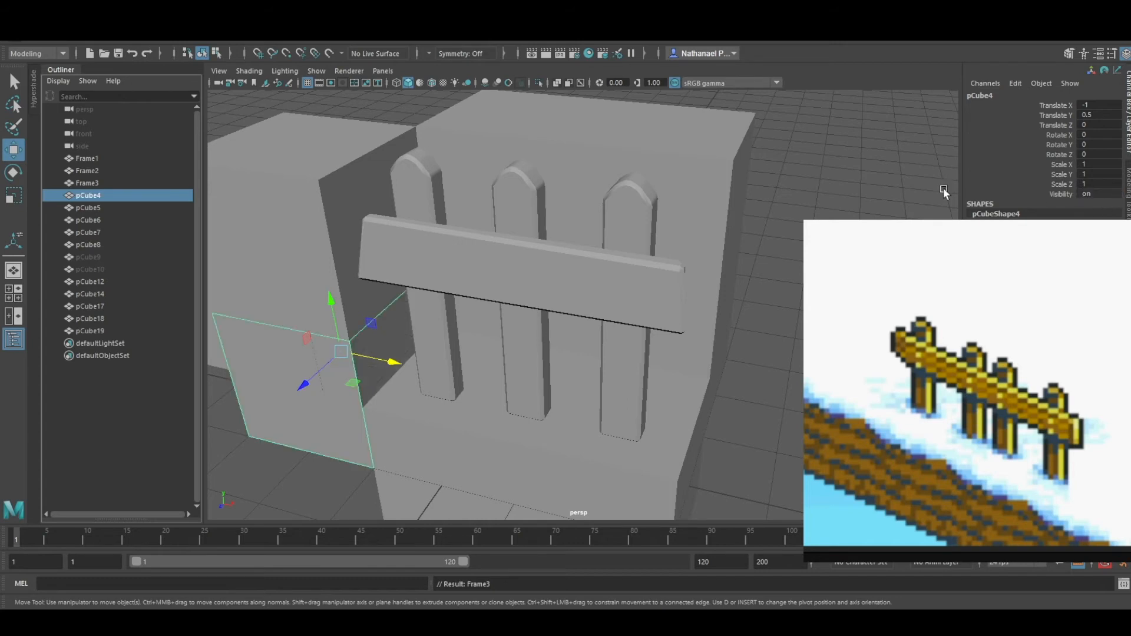
double_click(93, 196)
type("Fra")
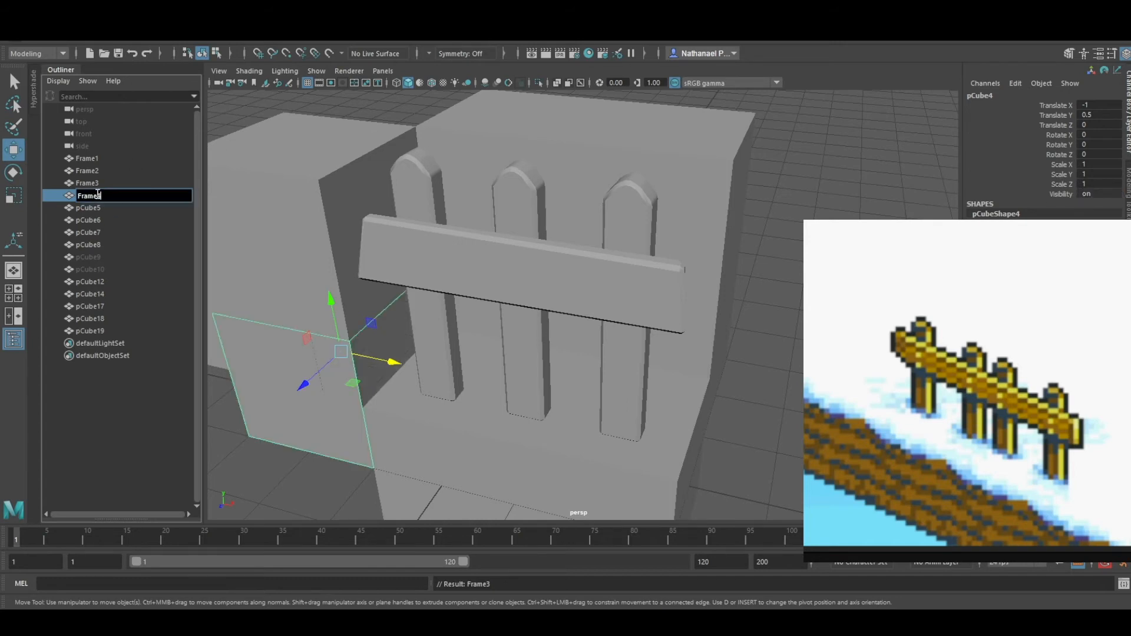
type("me4")
key("Return")
Rename the ledge cubes pCube5 and pCube6 as Frame5 and Frame6.
left_click(91, 209)
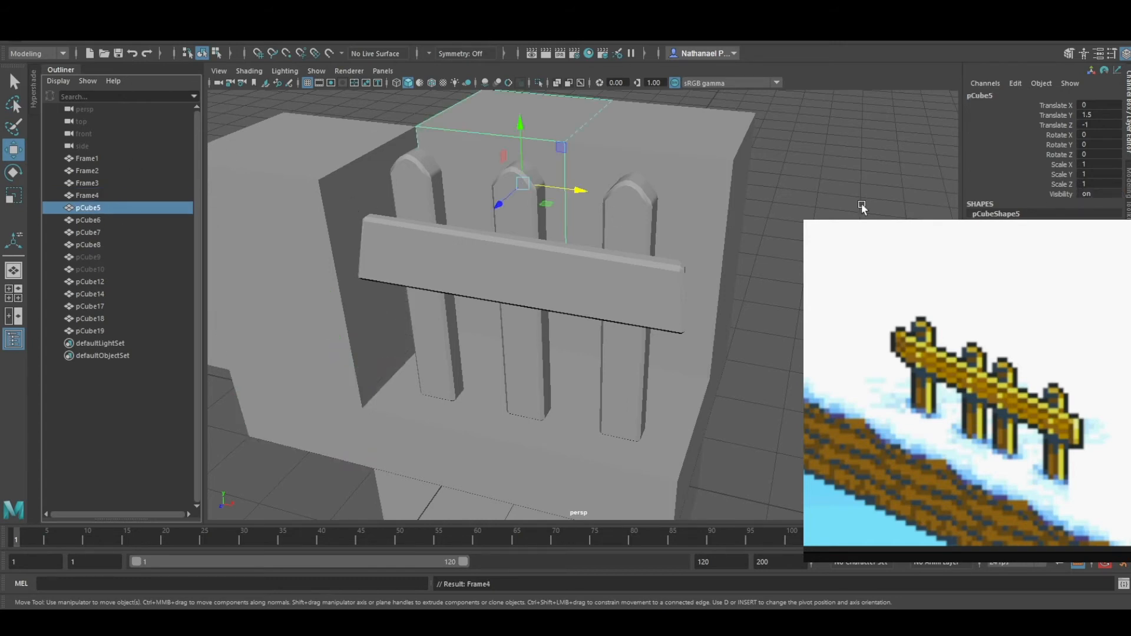
double_click(92, 209)
type("Frame5")
key("Return")
double_click(84, 222)
type("Frame_6")
key("Return")
left_click(101, 221)
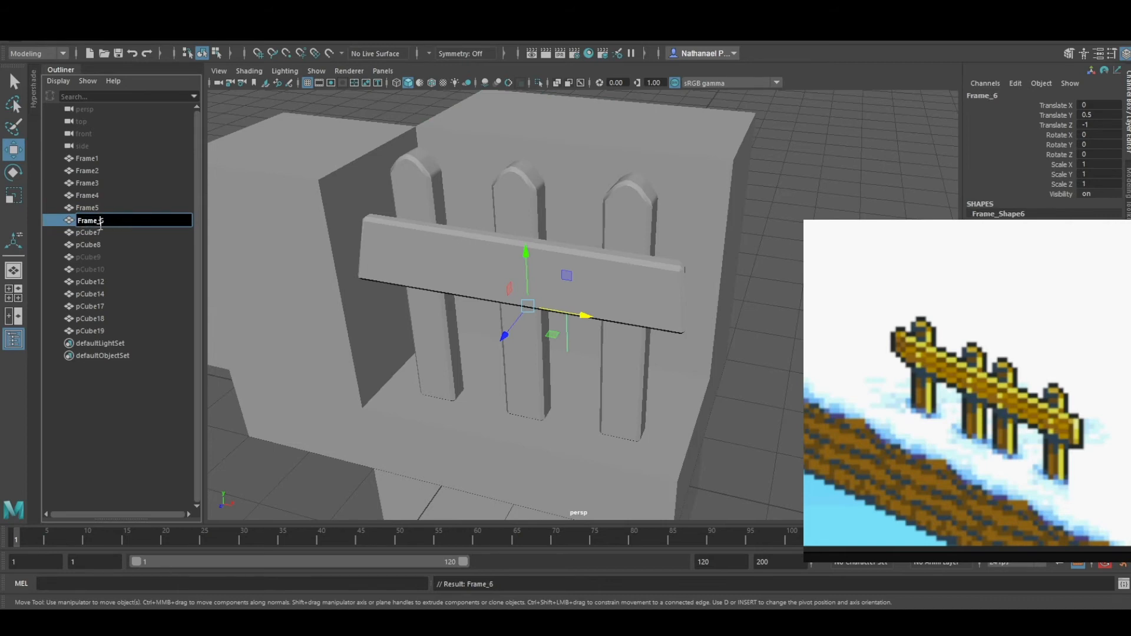
key("BackSpace")
key("Return")
Rename the ledge cubes pCube7 and pCube8 as Frame7 and Frame8.
double_click(99, 232)
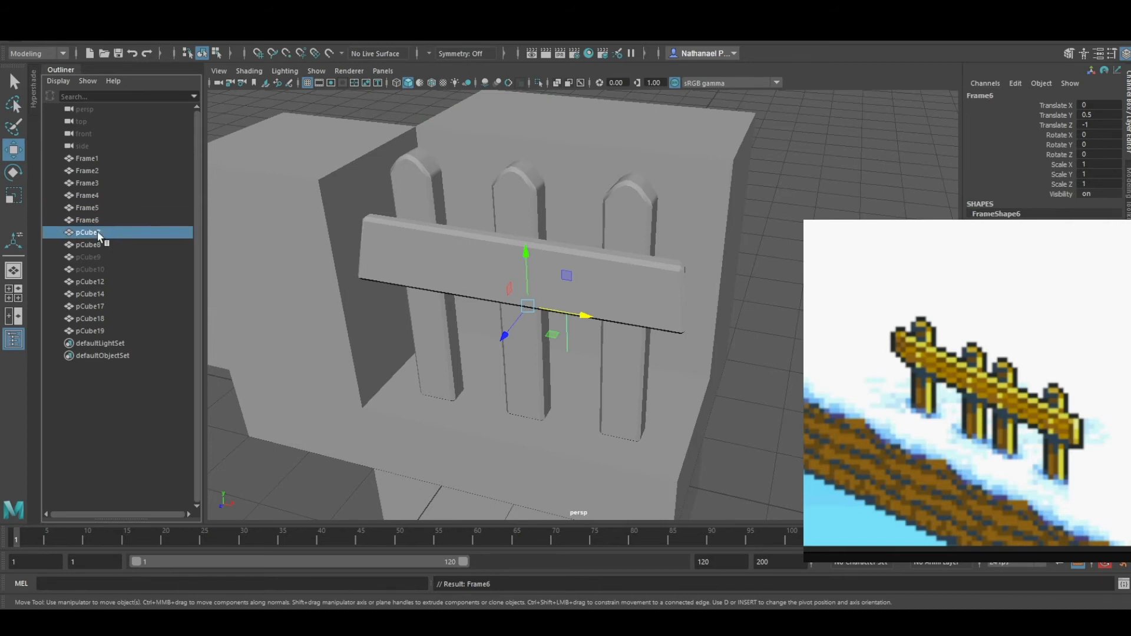
type("Frame7")
key("Return")
double_click(94, 244)
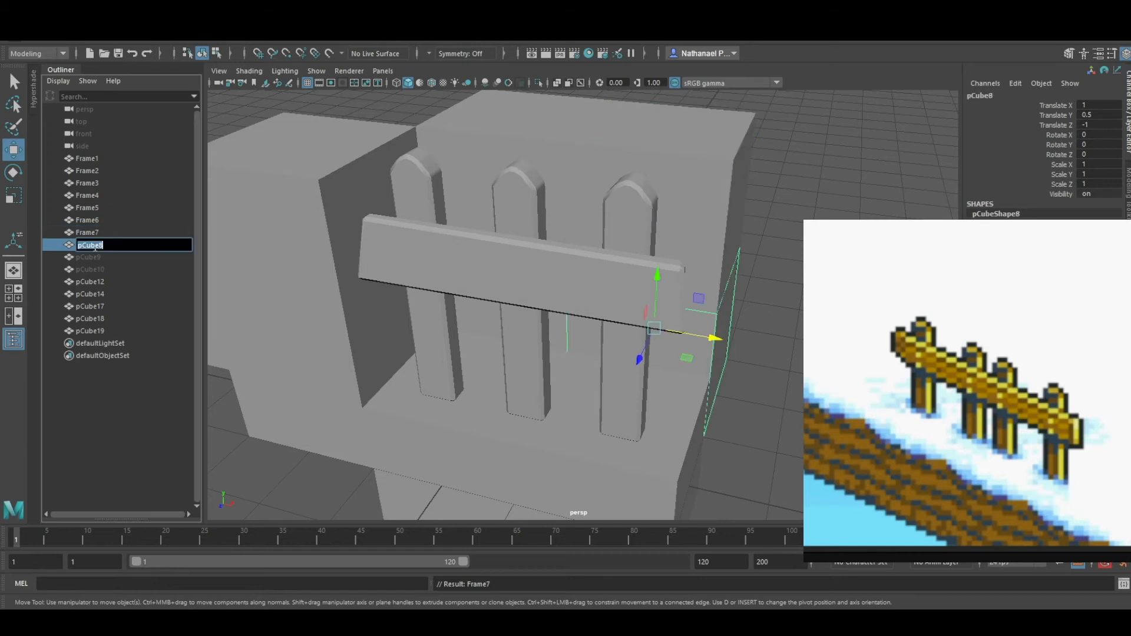
type("Frame8")
key("Return")
Turn on the visibility of the hidden cube pCube9 and rename it Frame9.
left_click(79, 256)
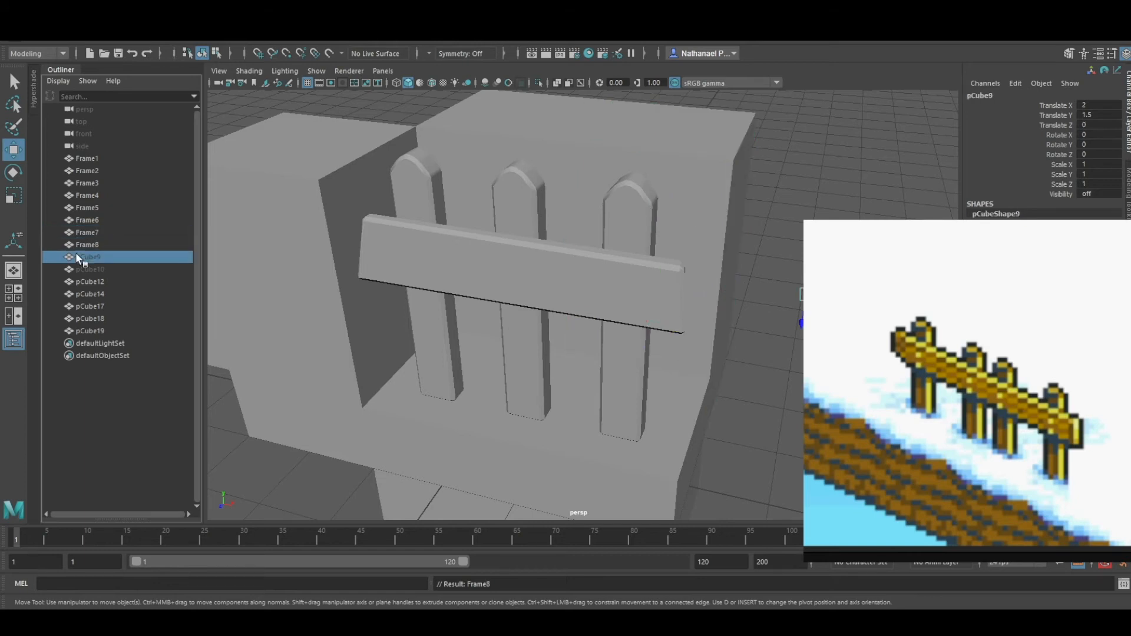
left_click(1082, 196)
type("1")
key("Return")
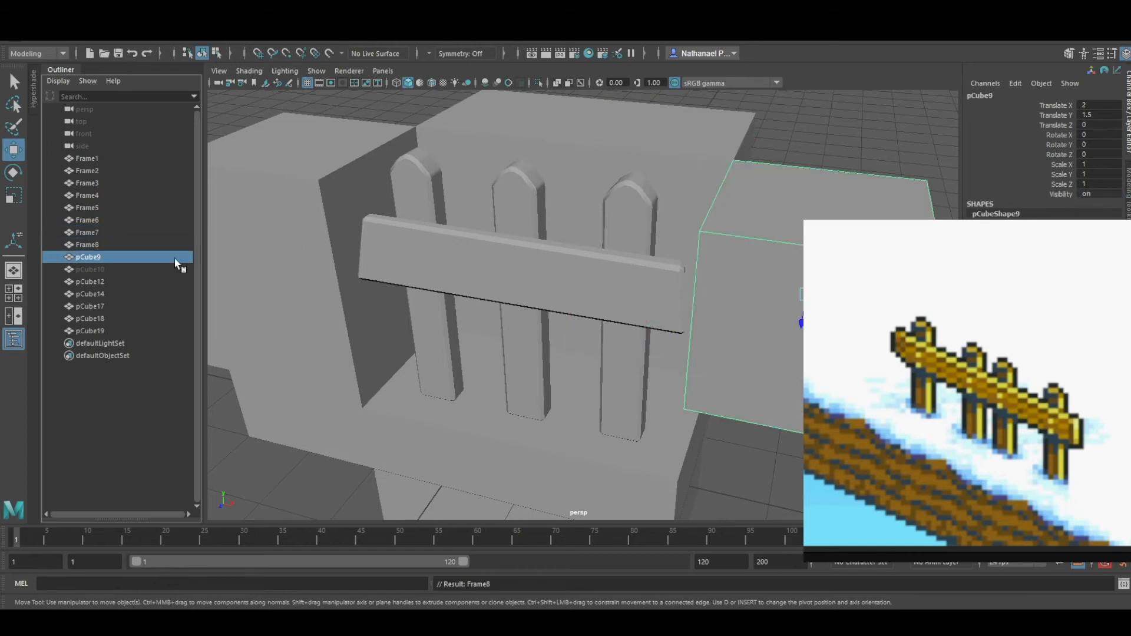
double_click(90, 257)
type("Frame9")
key("Return")
Turn on the visibility of the hidden cube pCube10 and rename it Frame10.
left_click(89, 270)
left_click(1084, 194)
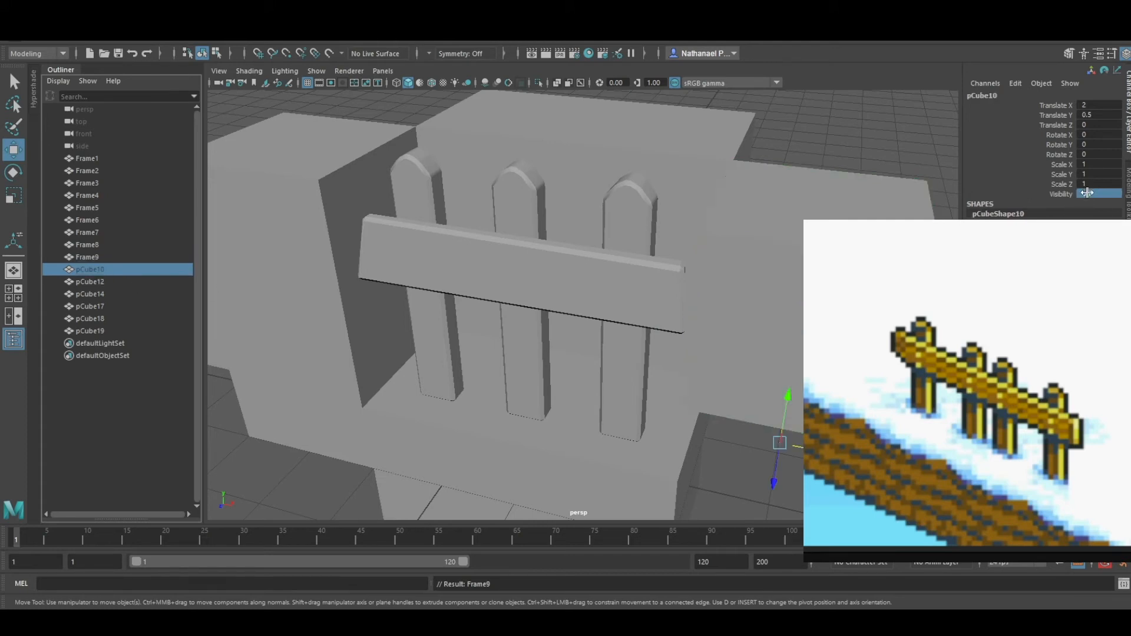
type("1")
key("Return")
double_click(91, 266)
type("F")
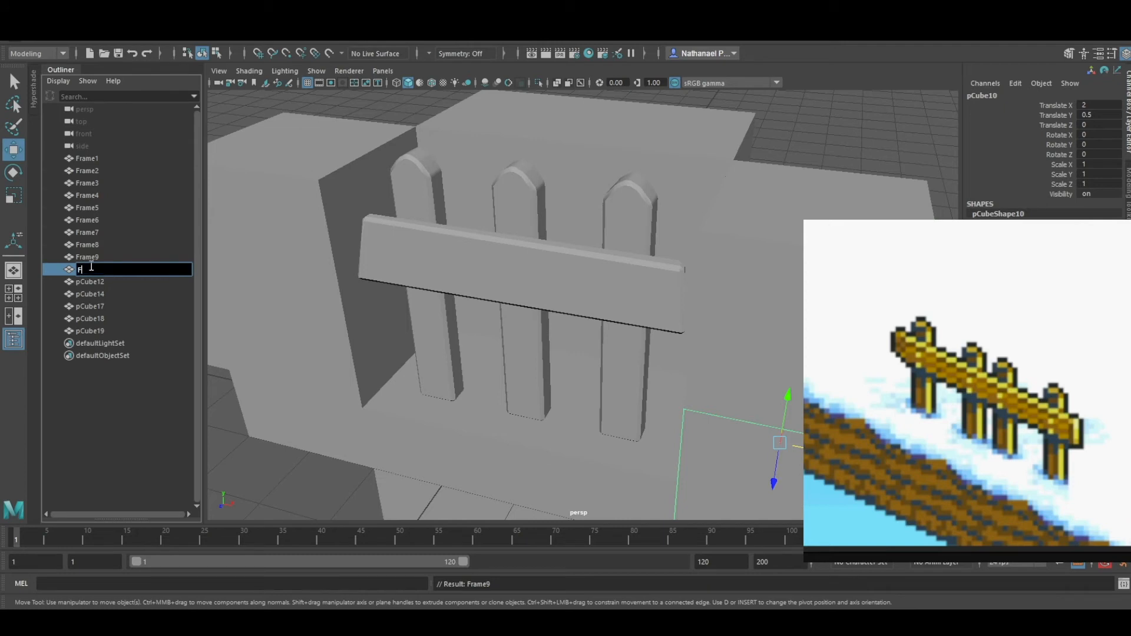
type("rame10")
key("Return")
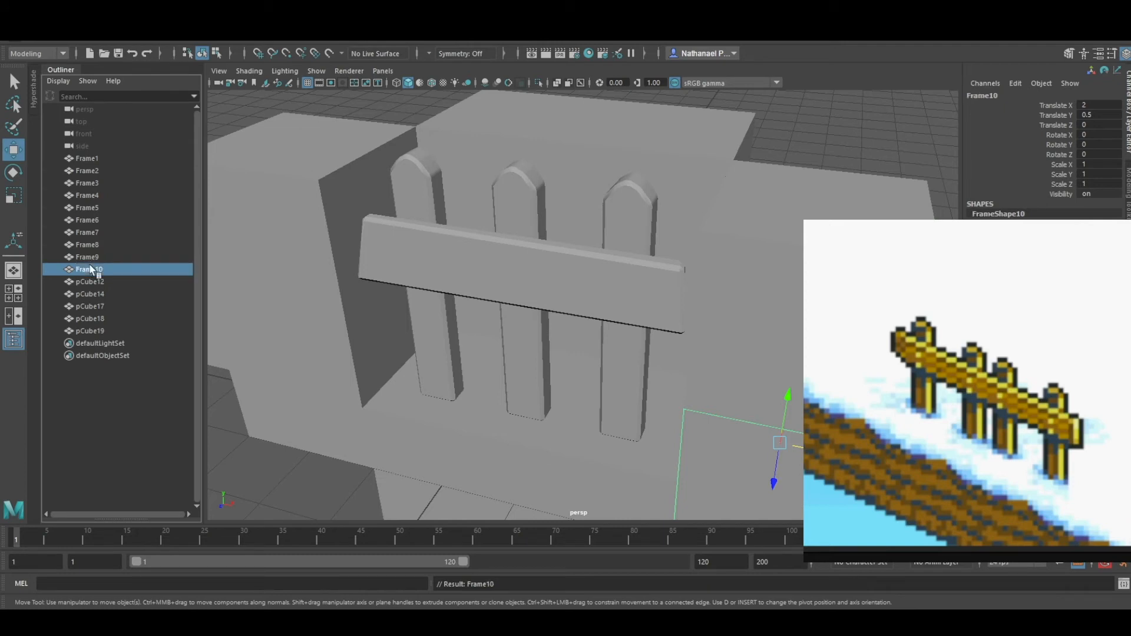
Group the ten cubes Frame1 through Frame10 and name the group Frame.
left_click(94, 157, "shift")
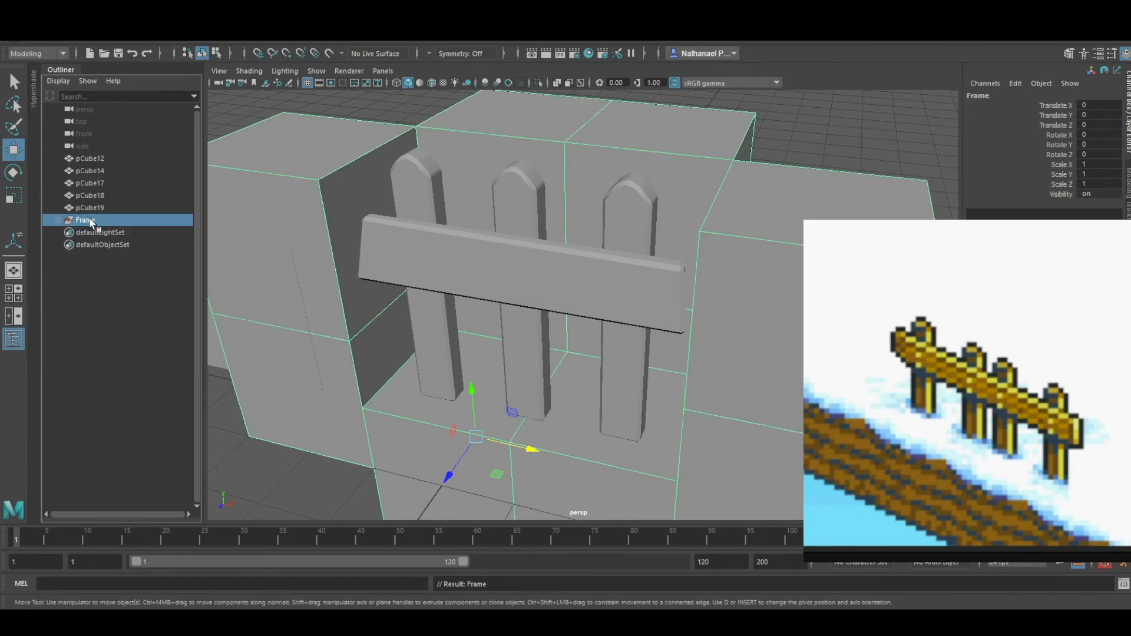
Rename the fence post pCube12 as Post_1 and the rail pCube14 as Cross_Post.
left_click(100, 158)
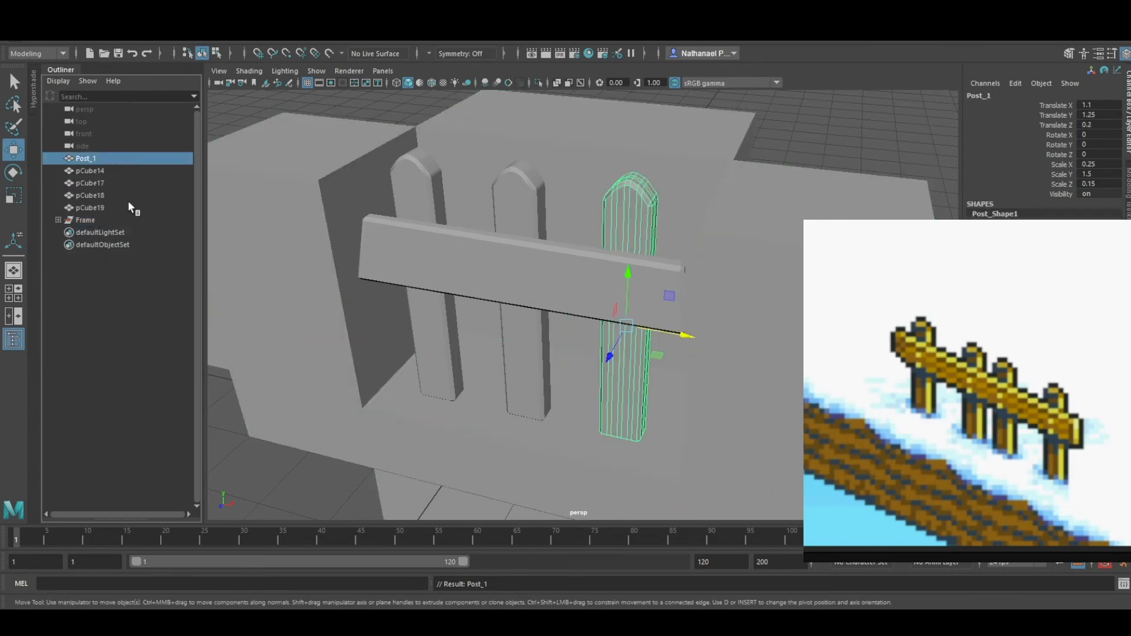
double_click(95, 171)
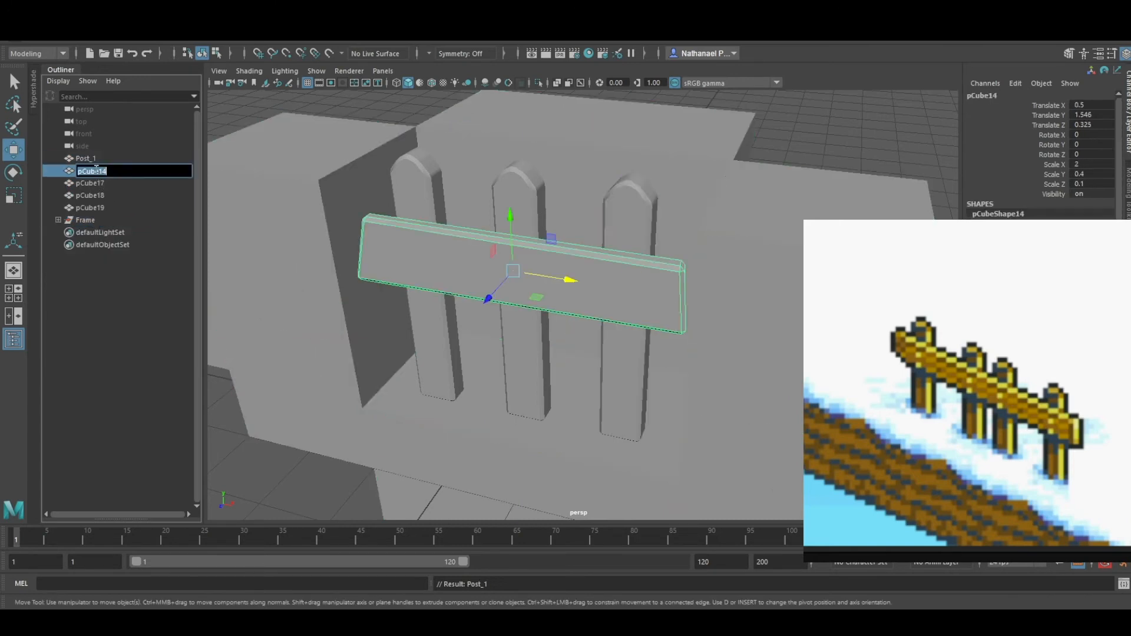
type("Cross_Post")
key("Return")
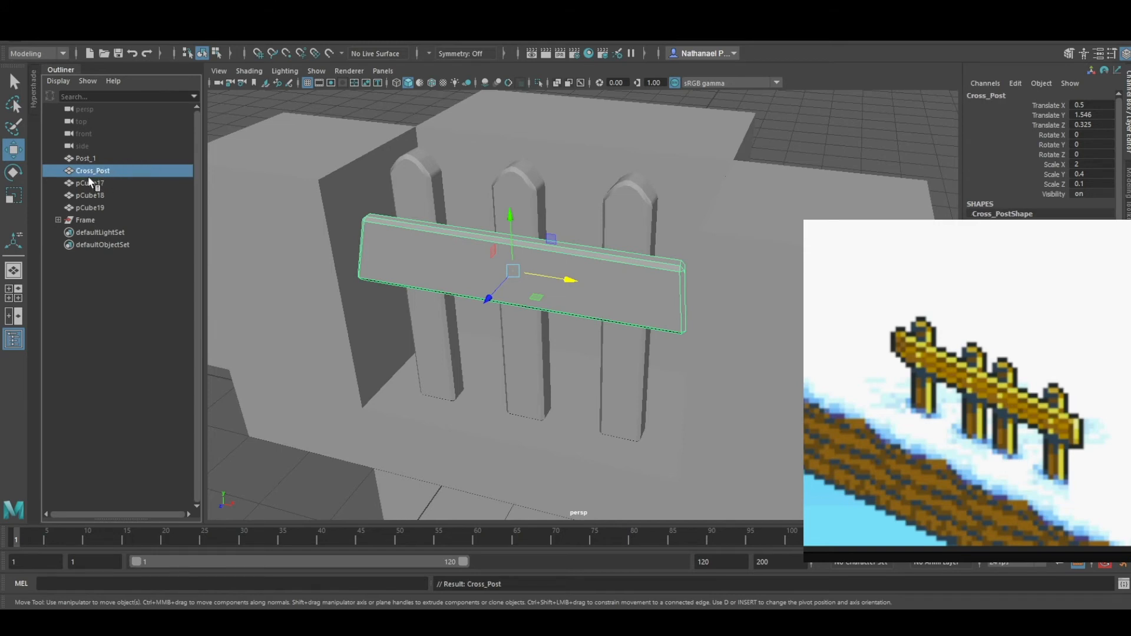
Rename the remaining fence posts pCube17 and pCube18 as Post_2 and Post_3.
double_click(91, 182)
type("Post_2")
key("Return")
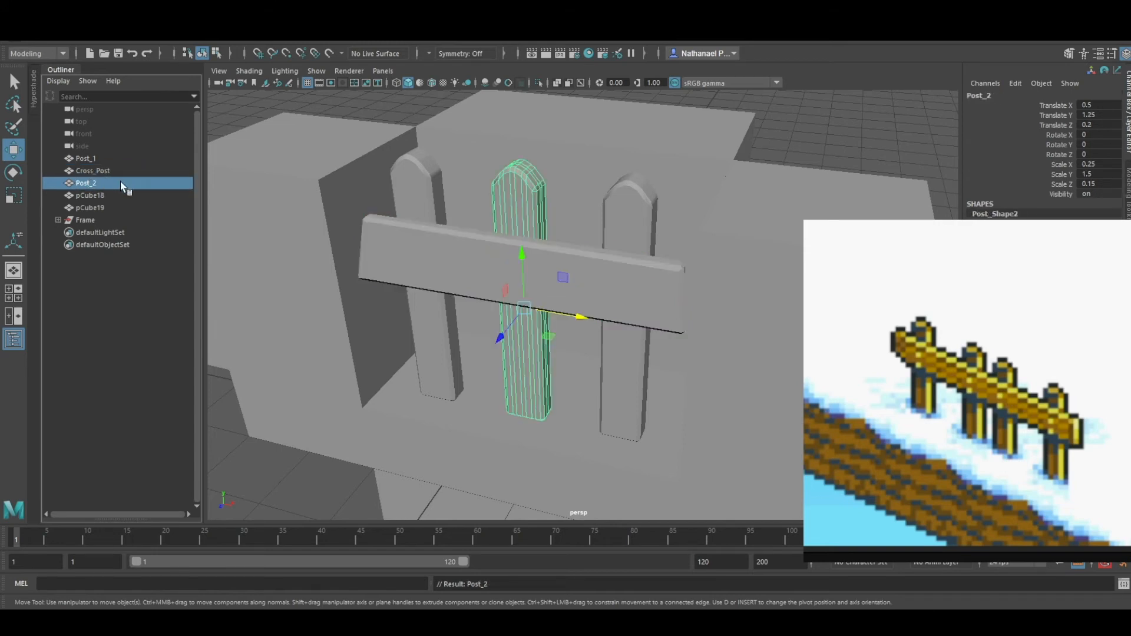
double_click(93, 196)
type("Post_3")
key("Return")
Delete the stray cube pCube19 beside the ledge's negative X end.
left_click(103, 207)
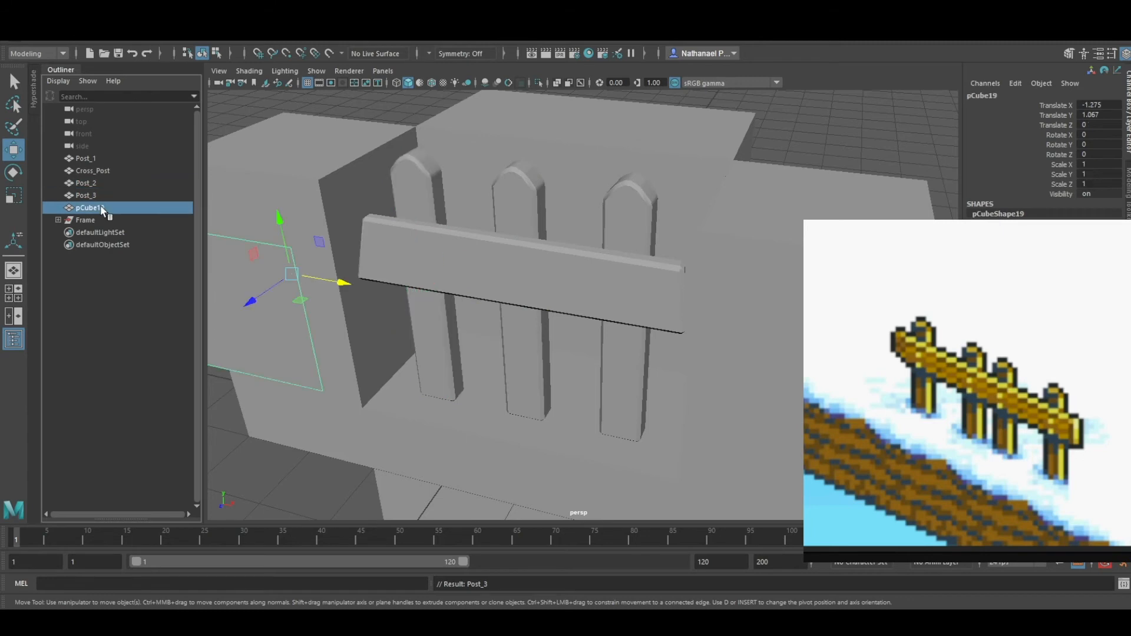
left_click_drag(249, 302, 210, 368)
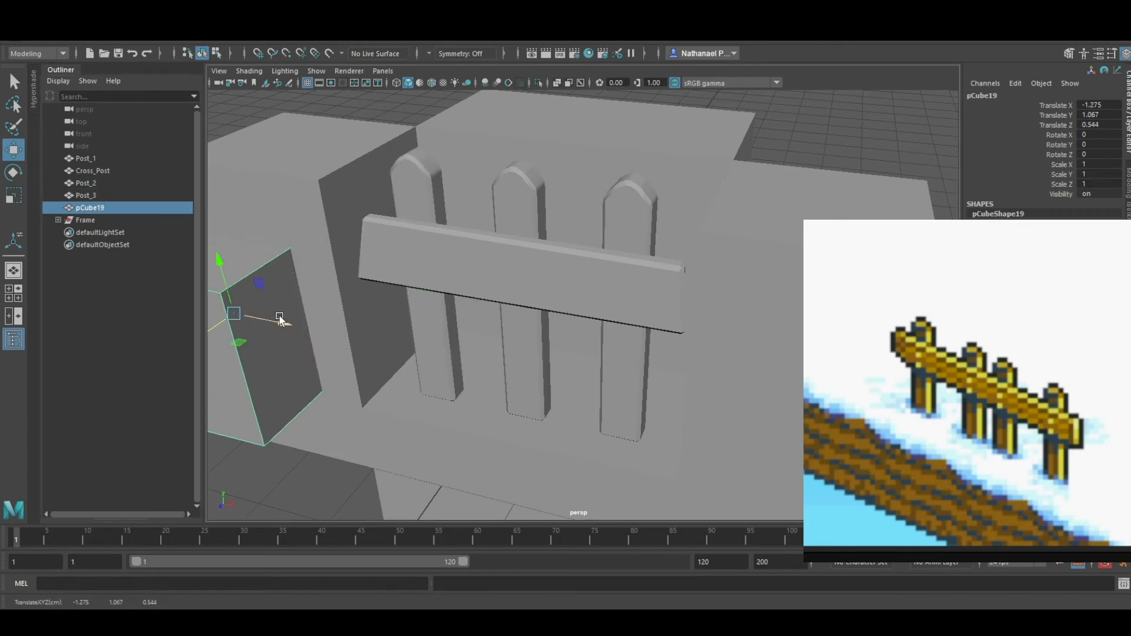
left_click_drag(279, 322, 341, 378)
key("Delete")
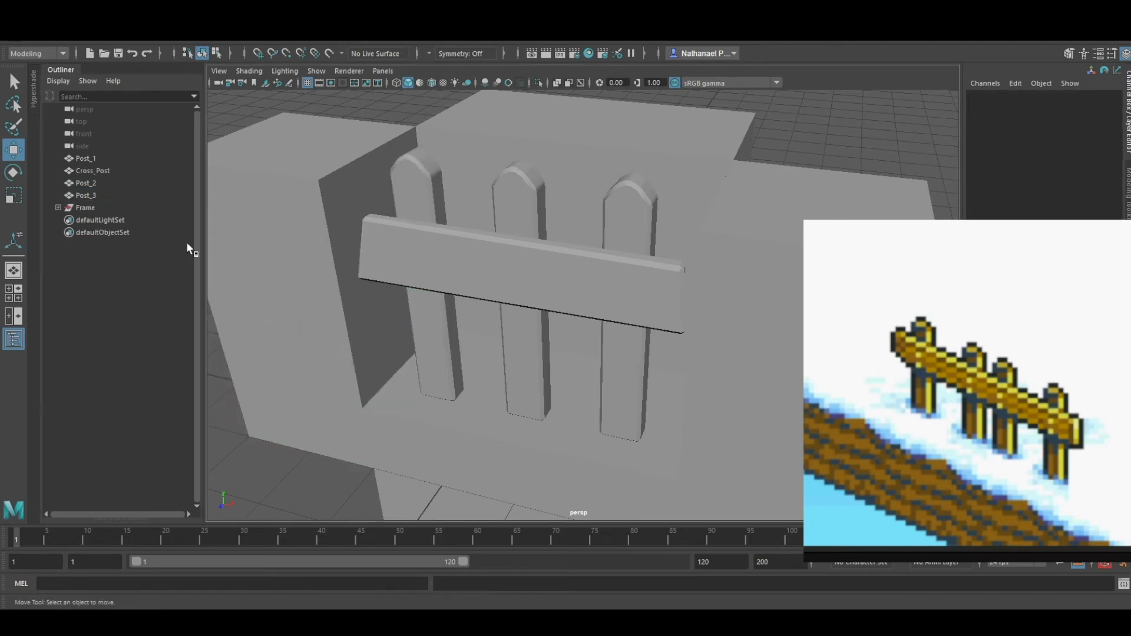
Hide the Frame group by switching its Visibility off, leaving only the fence pieces on display.
mouse_move(80, 208)
left_mouse_down()
mouse_move(87, 155)
mouse_move(79, 210)
left_mouse_up()
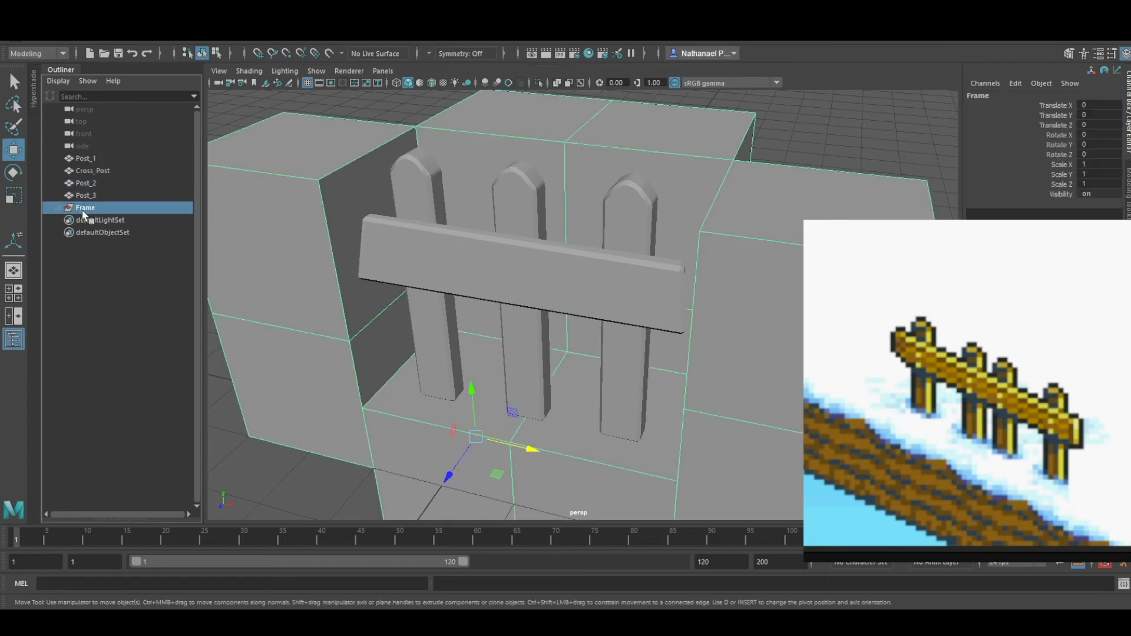
left_click(1096, 194)
type("0")
key("Return")
left_click_drag(580, 377, 497, 404, "alt")
left_click(420, 382)
left_click_drag(422, 380, 372, 340, "alt")
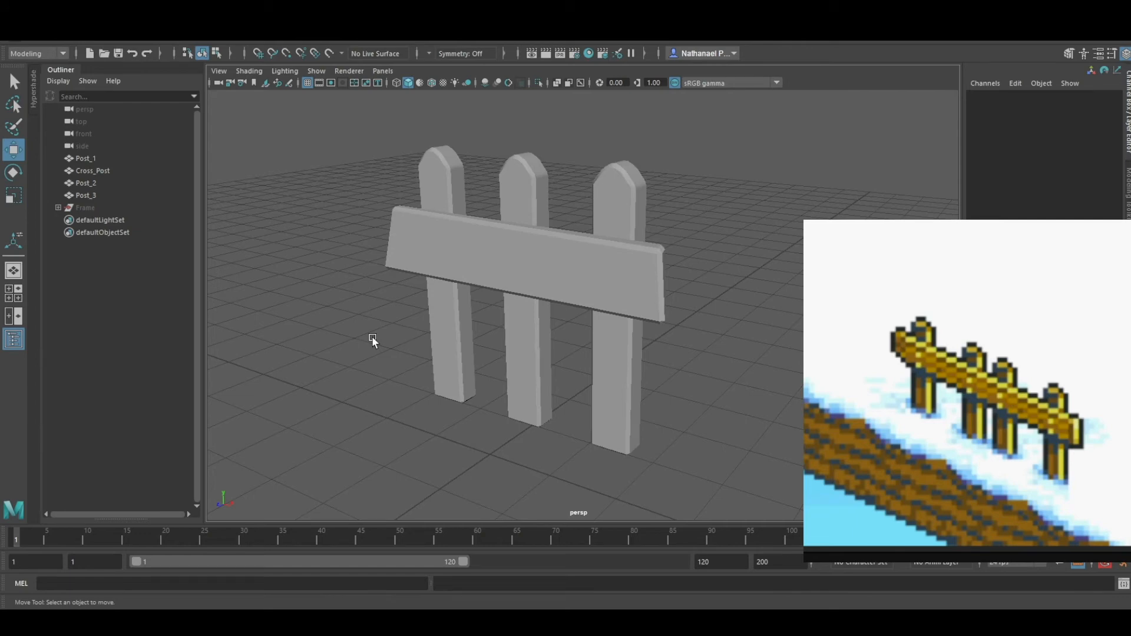
Create a polygon sphere and move it in front of the fence to about 2.586 in Z.
left_click_drag(313, 379, 356, 446, "alt")
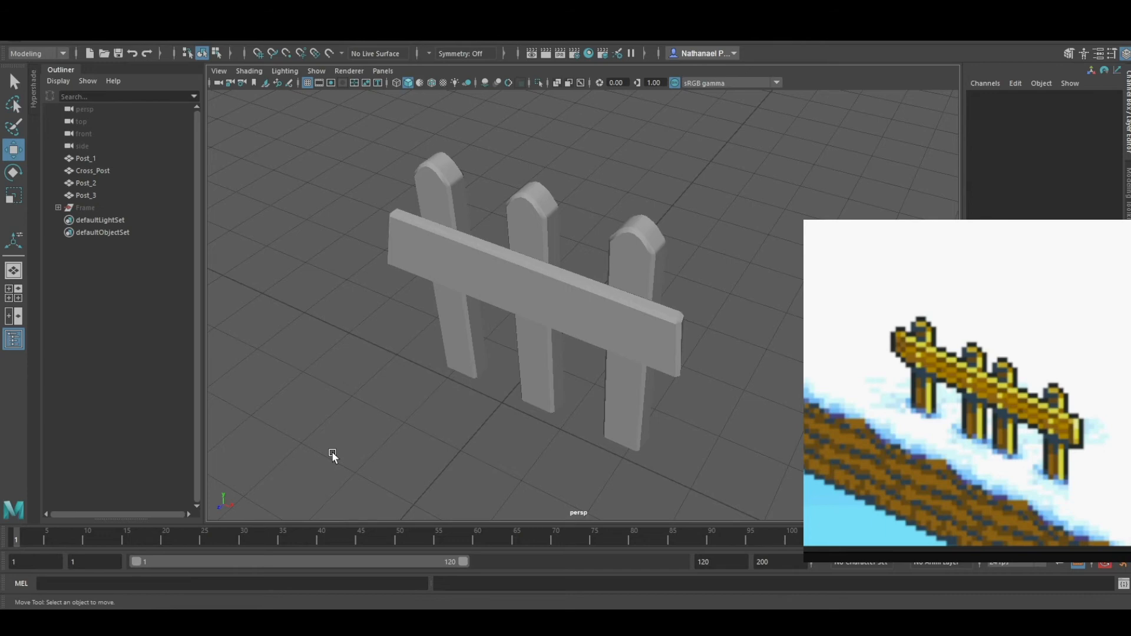
left_click_drag(338, 460, 390, 434, "alt")
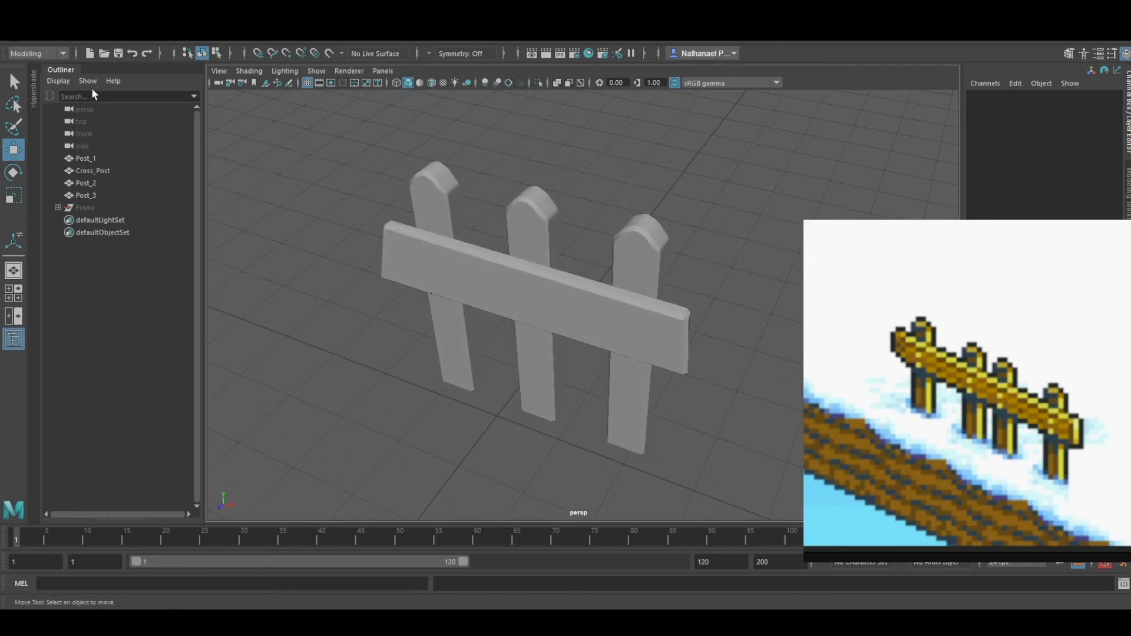
left_click(69, 30)
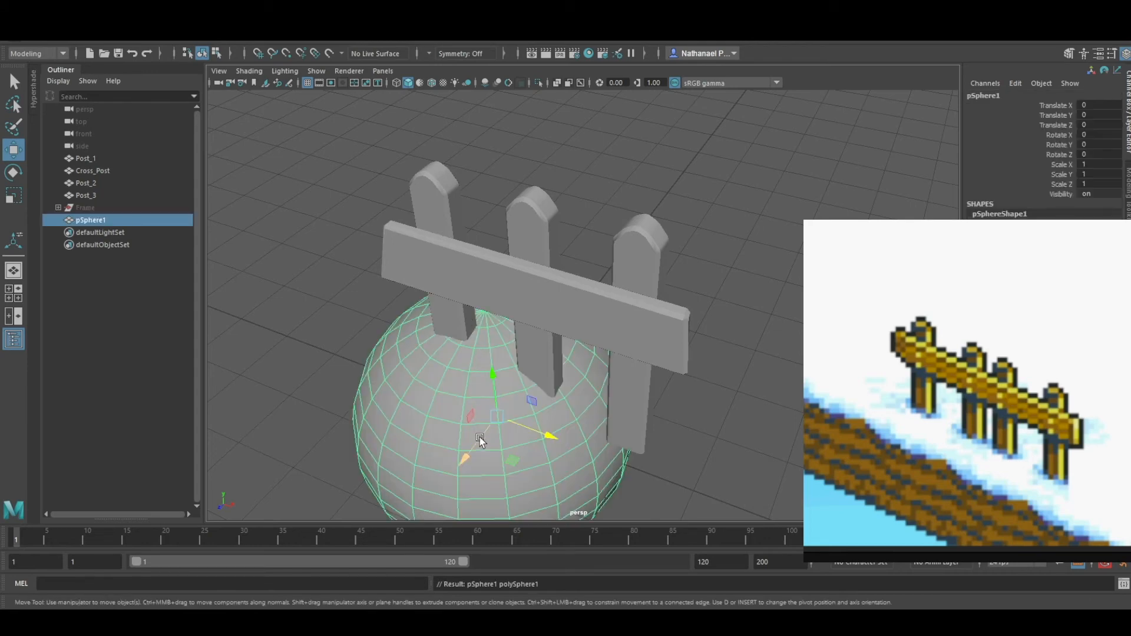
left_click_drag(479, 436, 387, 451)
scroll(395, 413, "down", 5)
middle_click_drag(515, 462, 484, 416, "alt")
left_click_drag(434, 397, 521, 342)
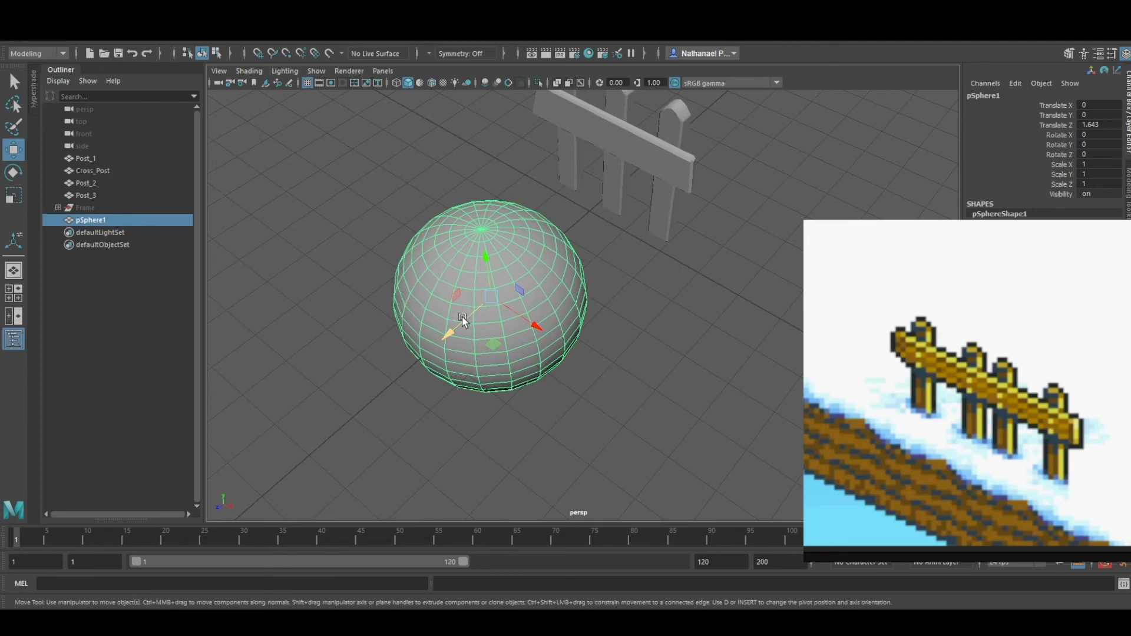
left_click_drag(456, 328, 394, 383)
Delete the faces of the sphere's lower half in the side view and return to object mode in the perspective view.
key("space")
key("space")
scroll(543, 421, "up", 3)
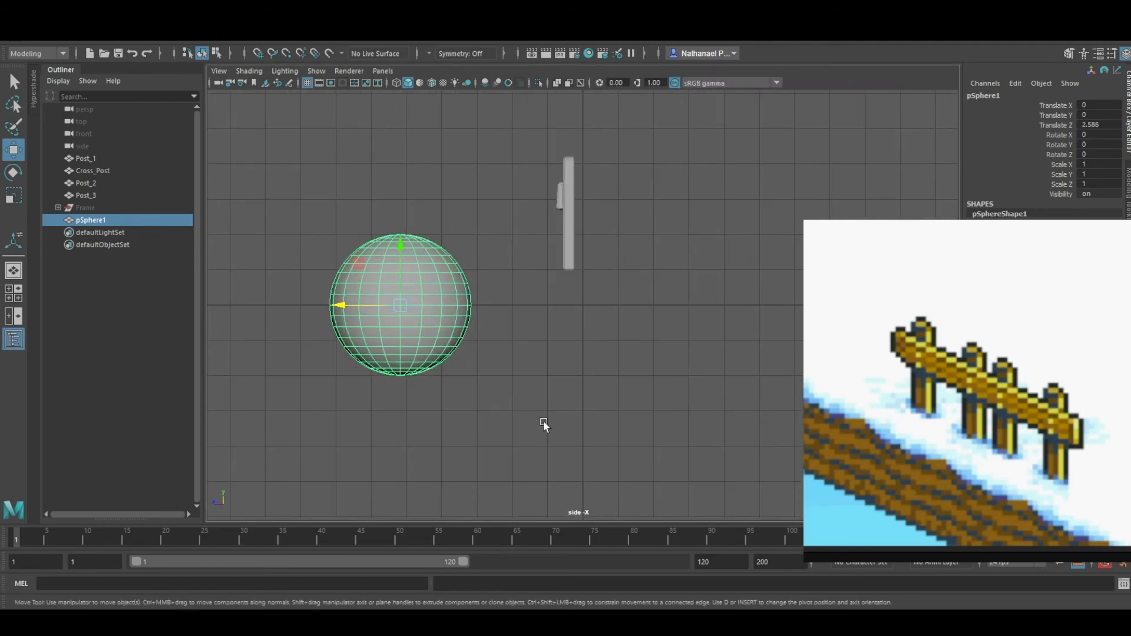
middle_click_drag(466, 374, 606, 379, "alt")
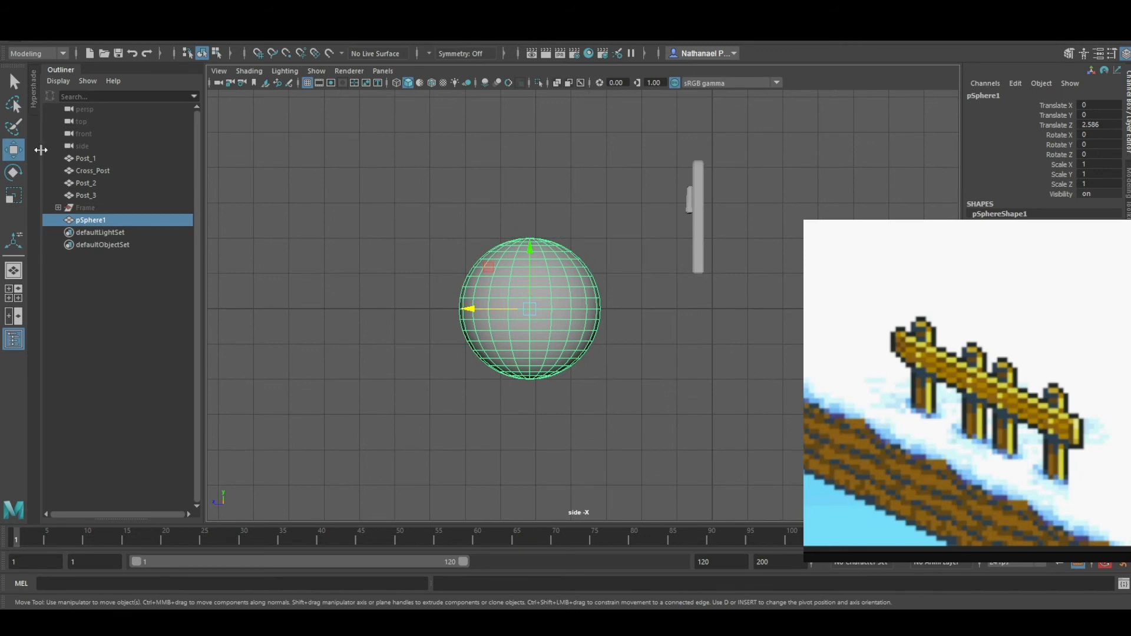
key("q")
left_click_drag(443, 318, 696, 404)
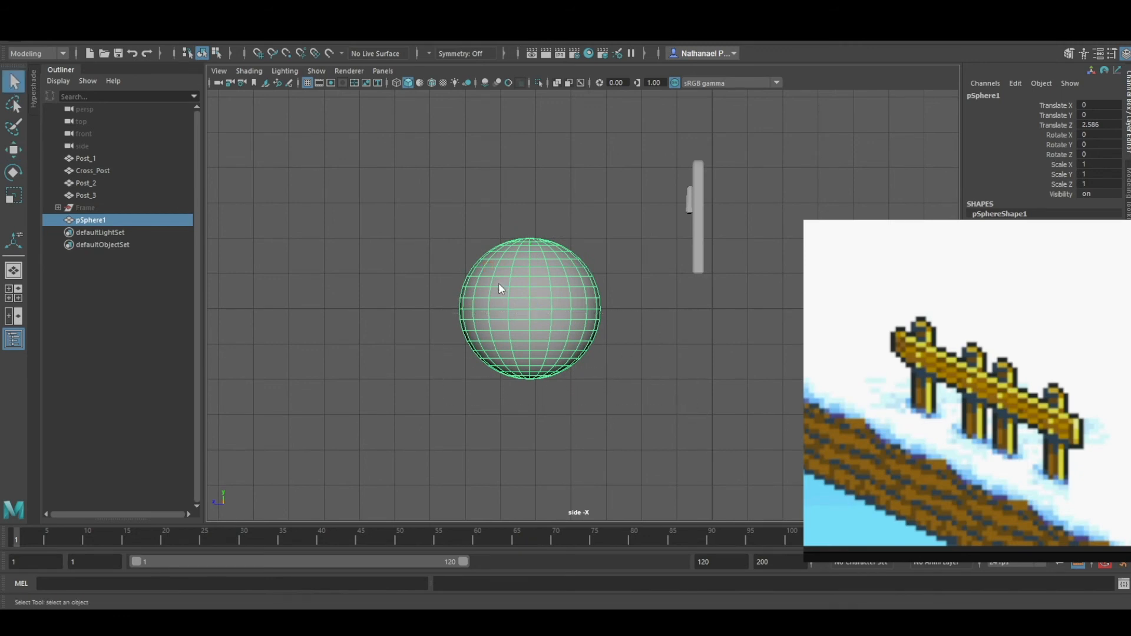
right_click_drag(499, 280, 497, 321)
left_click_drag(433, 313, 669, 427)
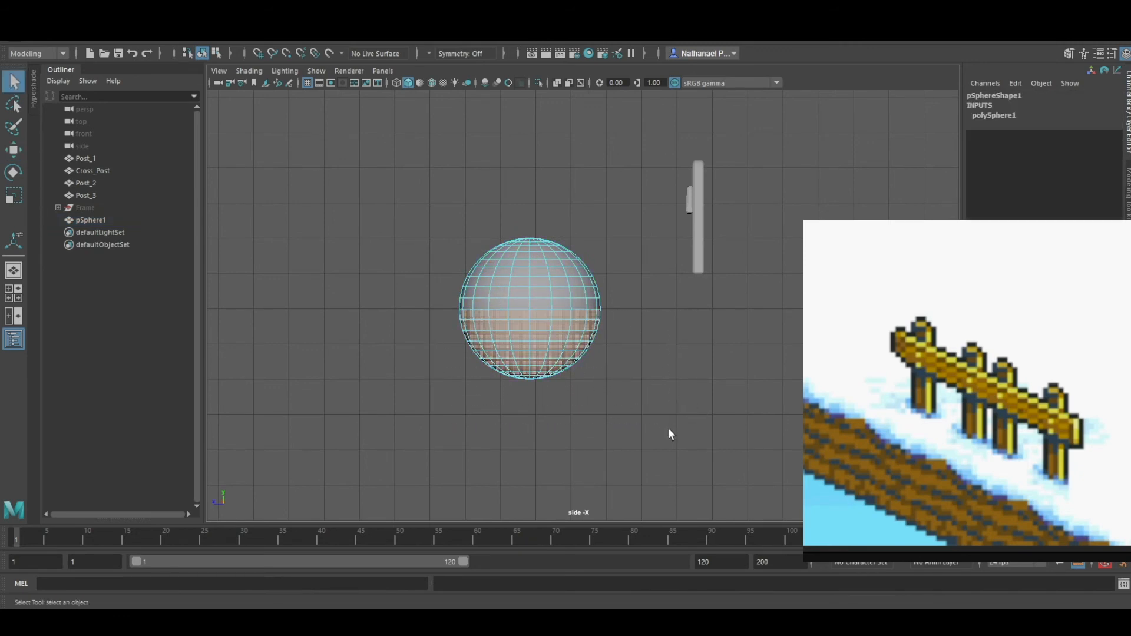
key("Delete")
key("space")
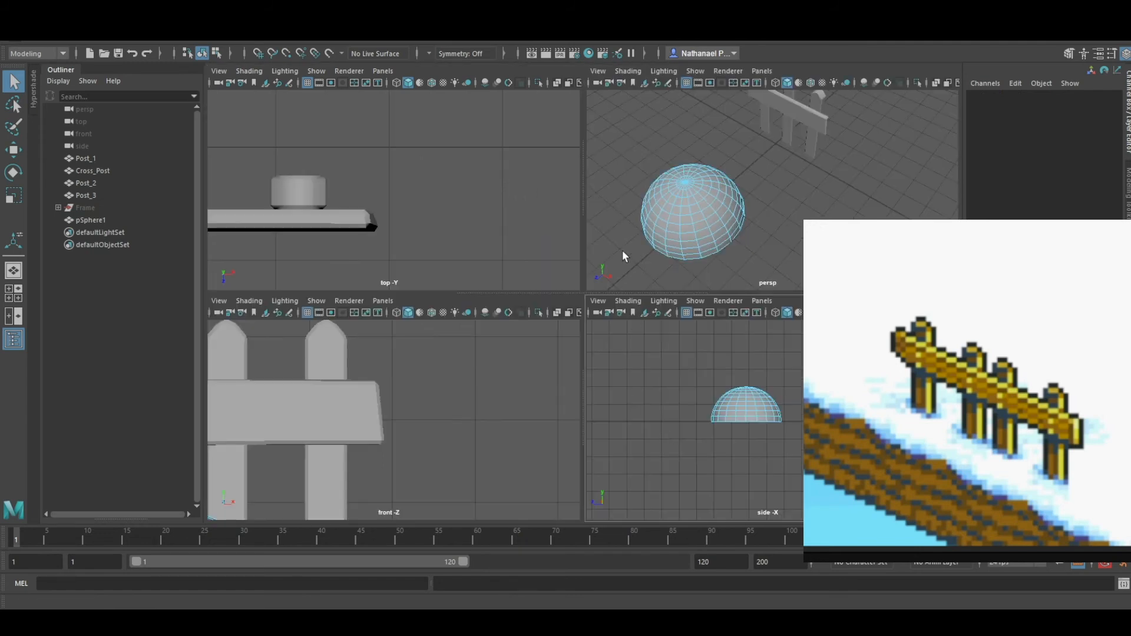
key("space")
left_click_drag(621, 282, 533, 330, "alt")
right_click_drag(435, 257, 481, 244)
Scale the half-sphere to 0.1 in X, Y and Z.
left_click(15, 151)
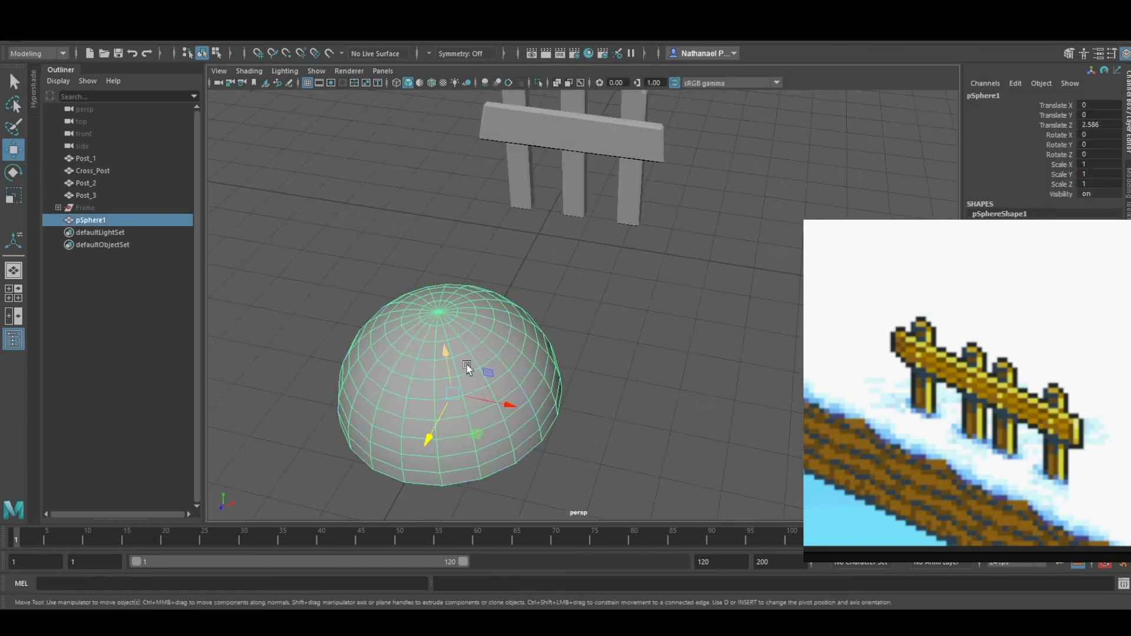
key("r")
left_click_drag(454, 395, 316, 377)
left_click(1090, 163)
type(".1")
key("Return")
left_click(1107, 175)
type(".1")
key("Return")
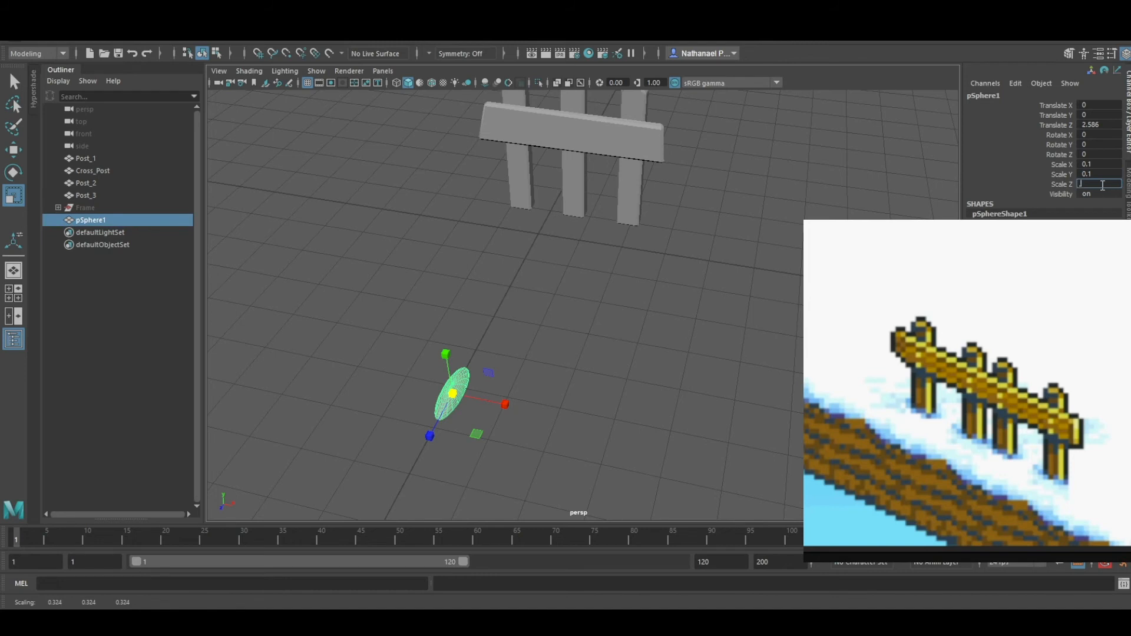
type("0.1")
key("Return")
Move the half-sphere along Z to about -0.223 near the fence's base and set its Rotate X to 90.
key("w")
left_click_drag(456, 428, 528, 241)
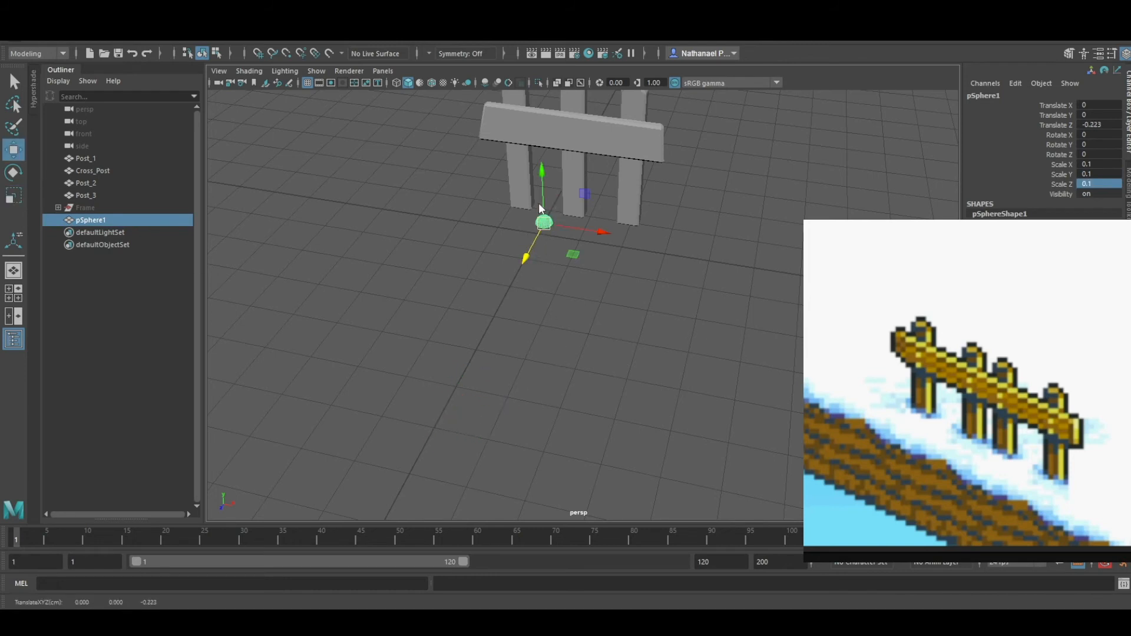
middle_click_drag(543, 238, 531, 372, "alt")
scroll(532, 372, "up", 5)
key("e")
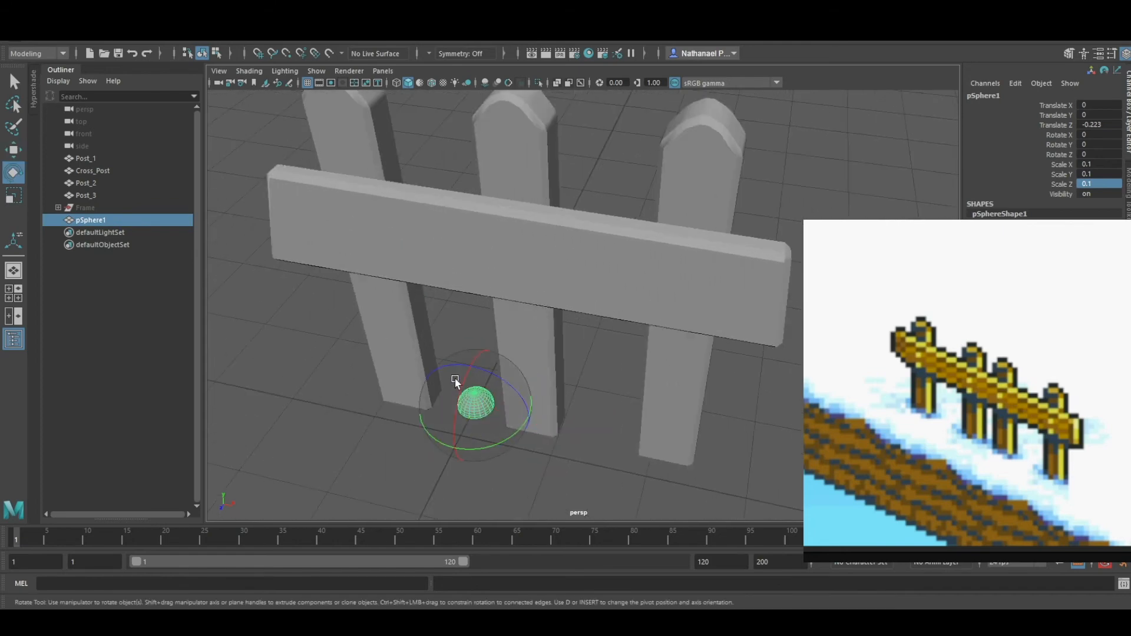
left_click_drag(459, 384, 461, 450)
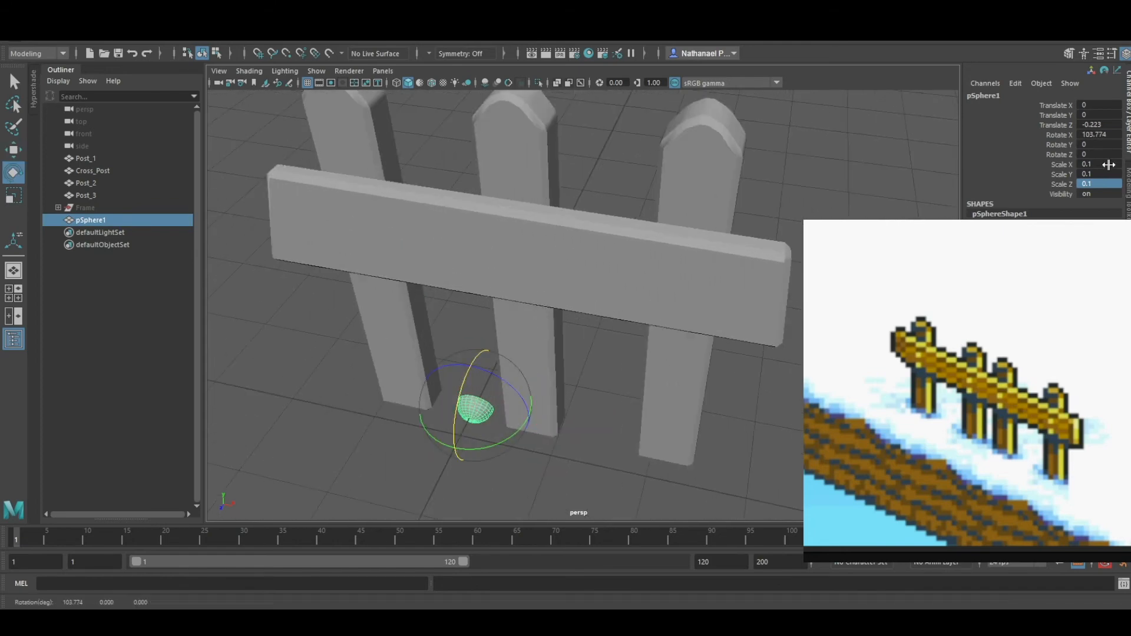
left_click(1095, 135)
type("90")
key("Return")
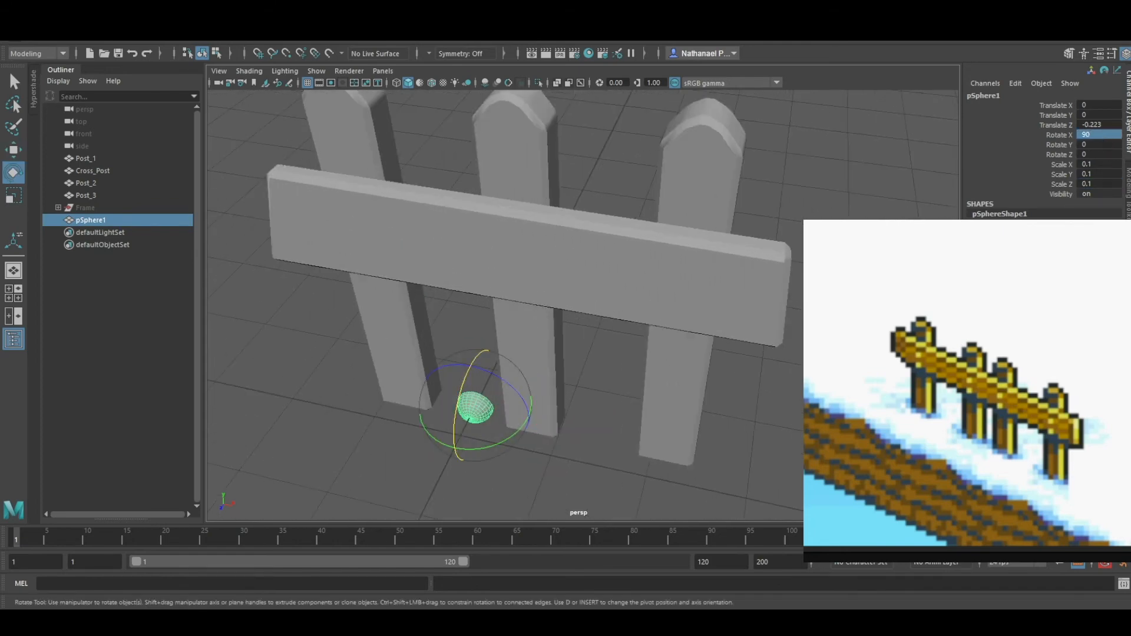
Place the half-sphere on the rail's front over the first post at about 1.605 in Y and 0.367 in Z, with Translate X -0.1.
left_click(21, 147)
left_click_drag(476, 432, 379, 247)
scroll(391, 352, "up", 3)
left_click_drag(382, 324, 451, 369, "alt")
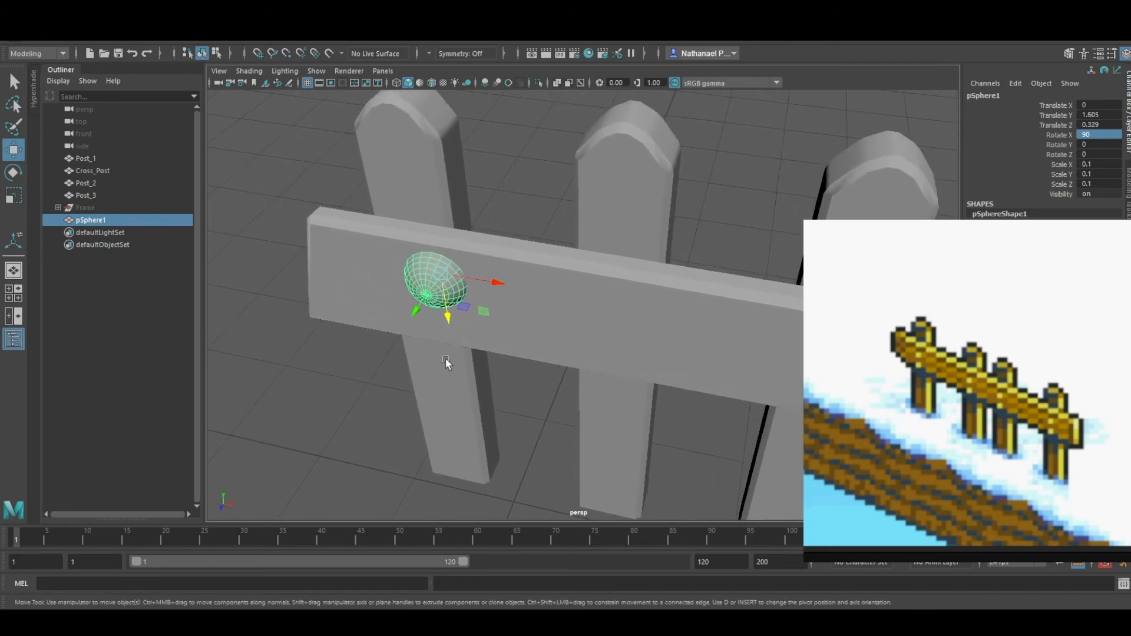
left_click_drag(423, 303, 412, 315)
left_click_drag(460, 384, 478, 262, "alt")
left_click(1098, 106)
key("Return")
left_click_drag(589, 401, 507, 313, "alt")
Reduce the half-sphere's scale to 0.05 in X, Y and Z.
left_click(1097, 164)
type(".0")
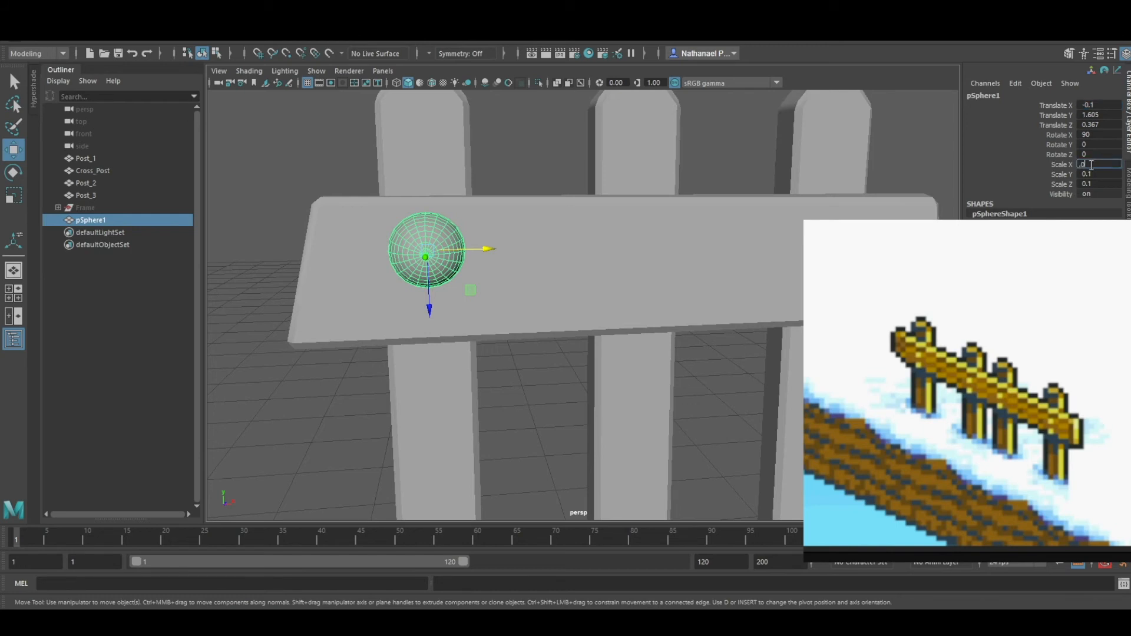
type("5")
key("Return")
left_click(1103, 173)
type(".0")
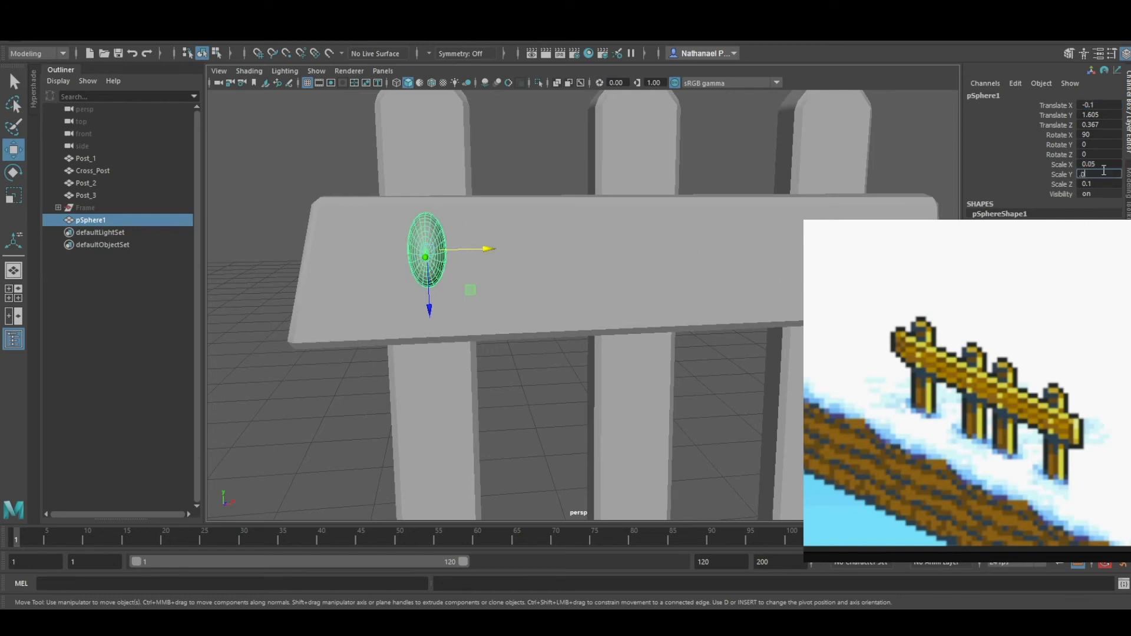
key("Return")
left_click(1100, 186)
type("0.05")
key("Return")
left_click_drag(500, 389, 545, 325, "alt")
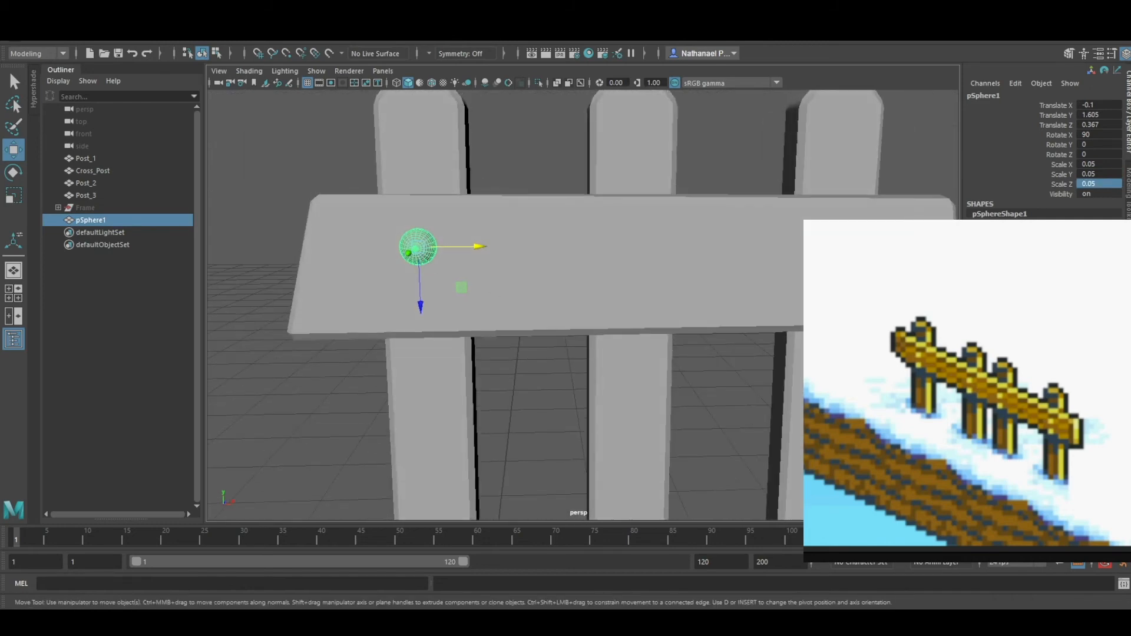
Raise the half-sphere to Translate Y 1.65 and nudge it along X to about -0.078.
left_click_drag(423, 288, 422, 274)
left_click(1092, 116)
type("1")
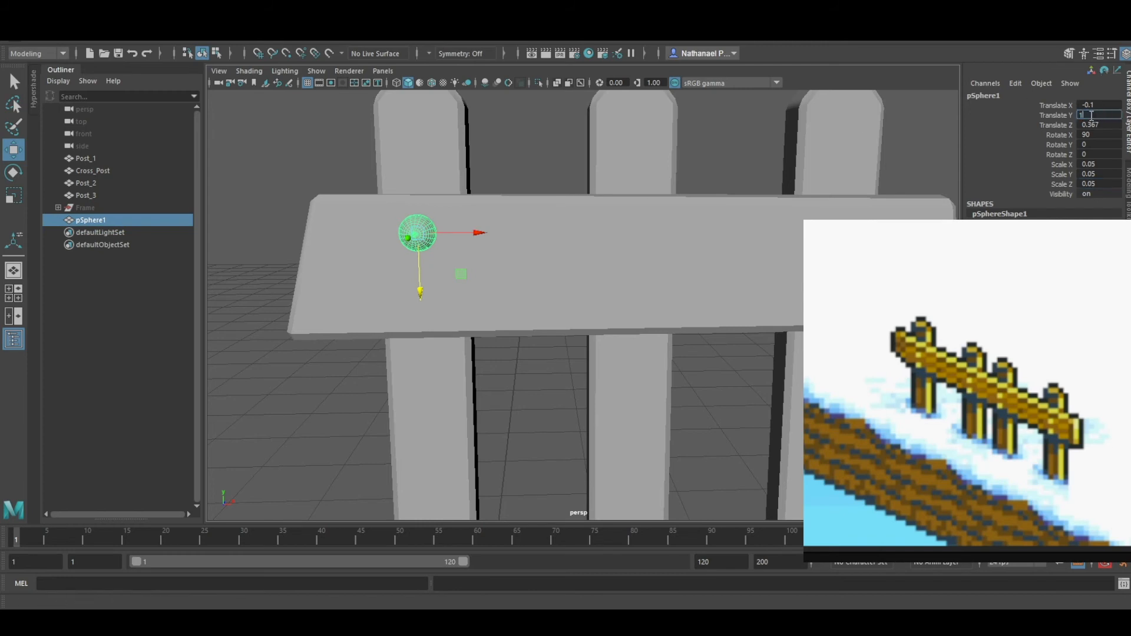
type(".65")
key("Return")
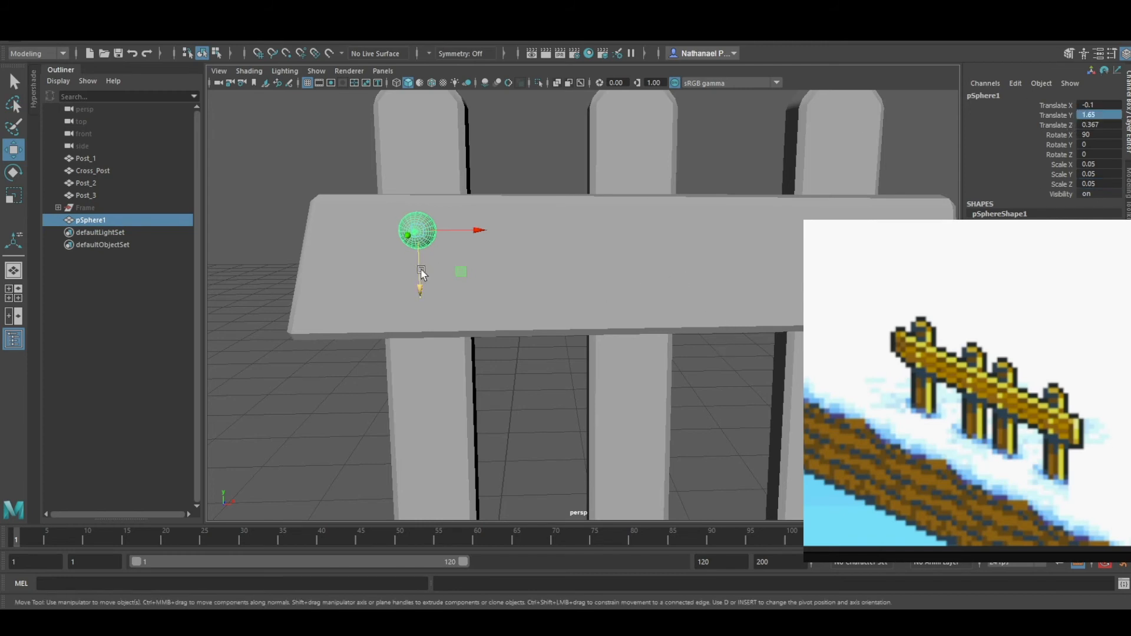
left_click_drag(466, 231, 475, 231)
Shift the half-sphere to about -0.067 in X and set its Translate Z to 0.36 to seat it in the rail.
left_click(1107, 126)
key("BackSpace")
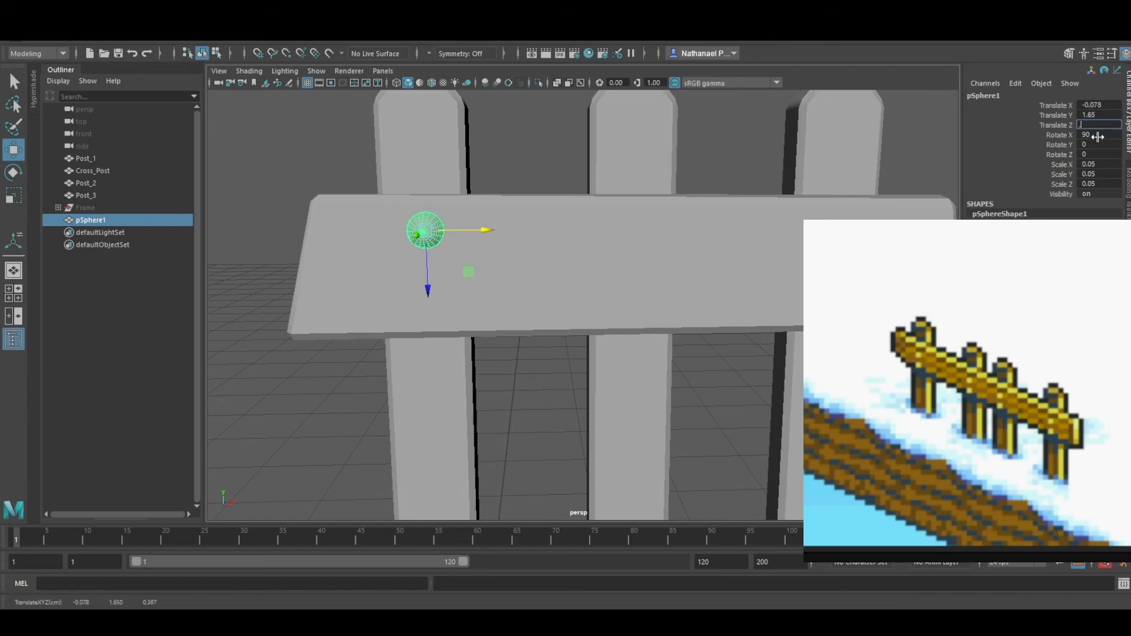
type(".35")
key("Return")
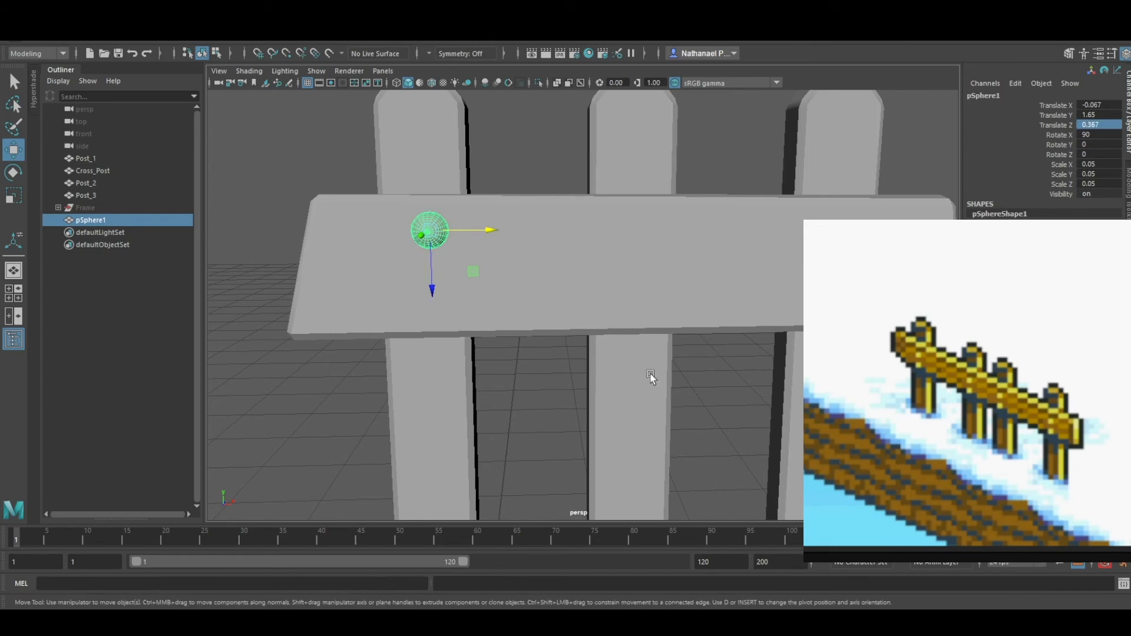
left_click_drag(652, 375, 574, 445, "alt")
left_click_drag(391, 266, 386, 272)
left_click_drag(537, 381, 461, 420, "alt")
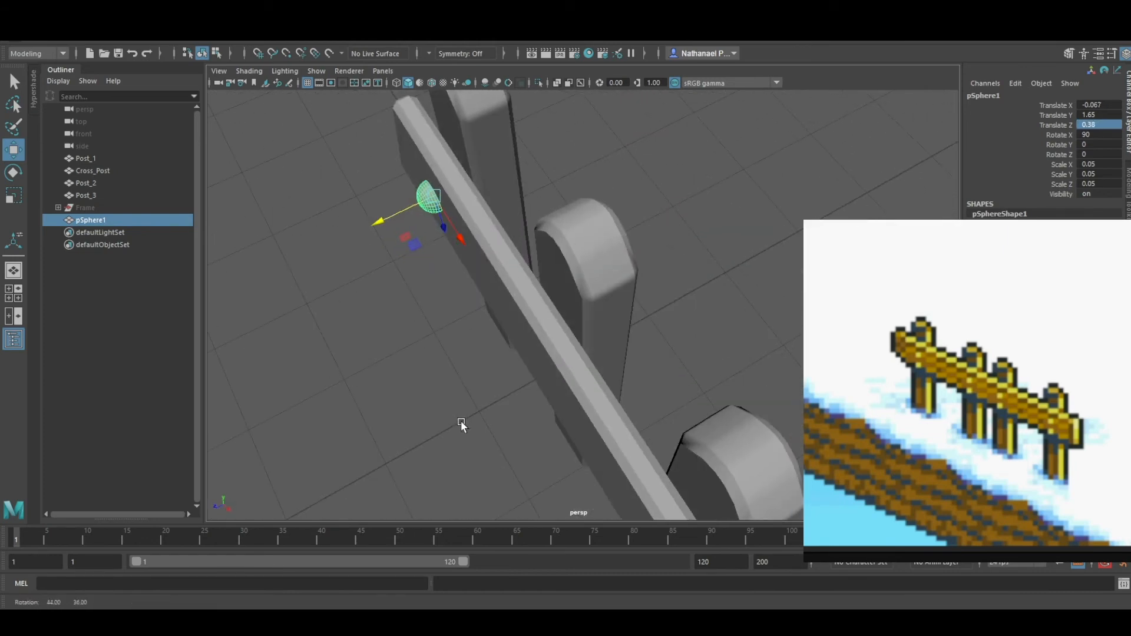
left_click_drag(397, 216, 401, 213)
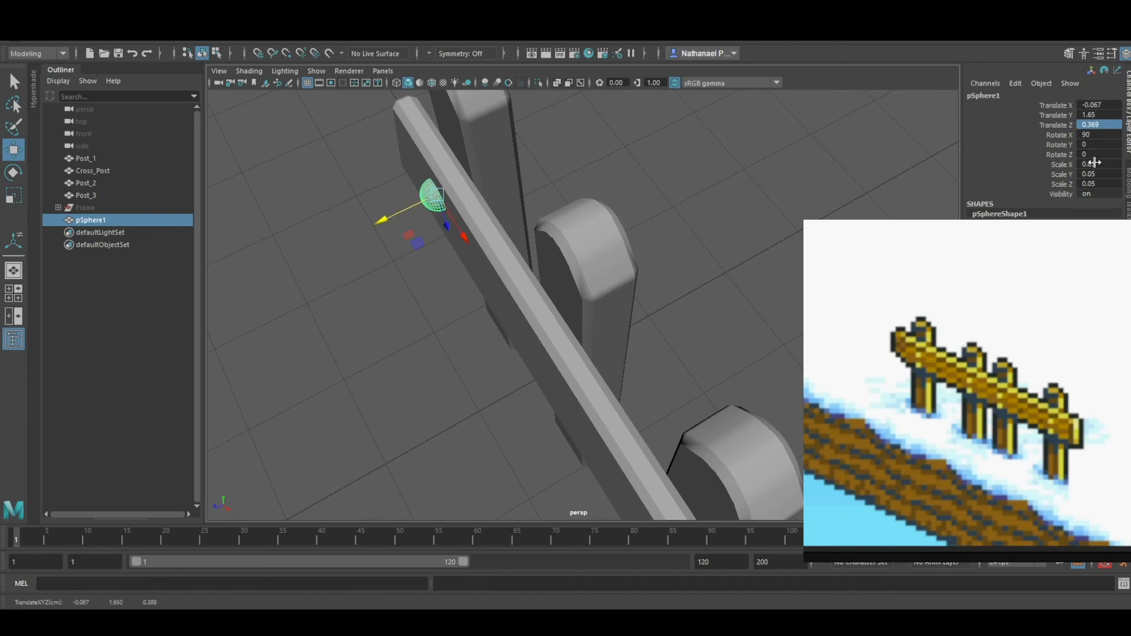
type("0.36")
key("Return")
left_click_drag(677, 283, 386, 345, "alt")
Duplicate the half-sphere and place the copy lower on the rail at about -0.106 in X and 1.464 in Y.
left_click(488, 408)
left_click(432, 235)
key("ctrl+d")
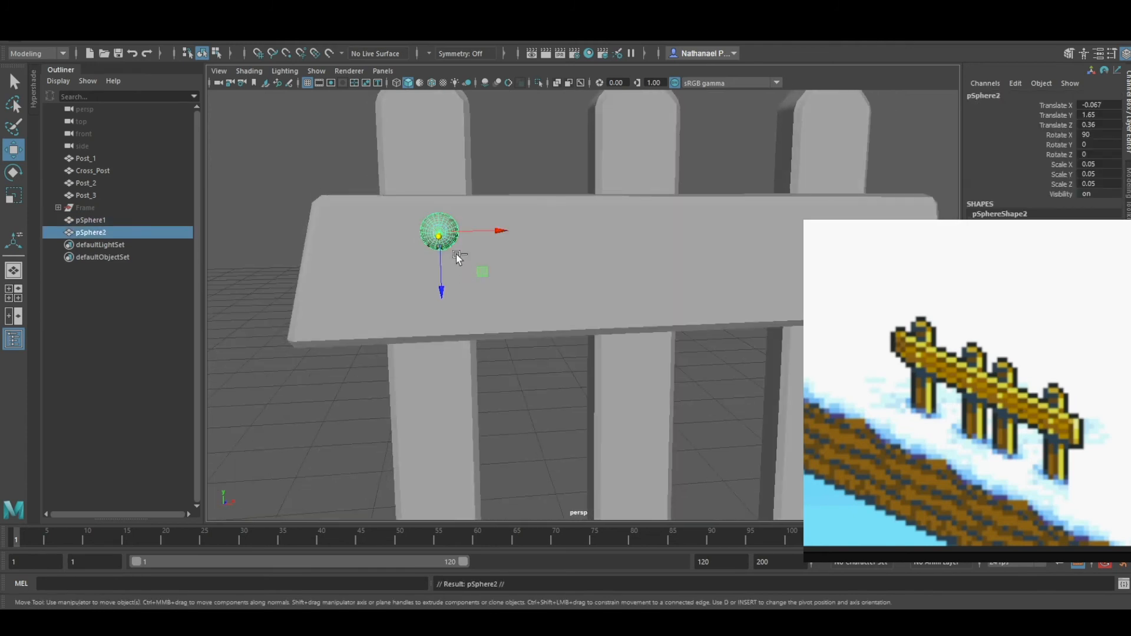
left_click_drag(442, 282, 444, 352)
left_click_drag(484, 299, 466, 306)
Set the lower half-sphere's Translate Y to 1.45.
left_click(1109, 115)
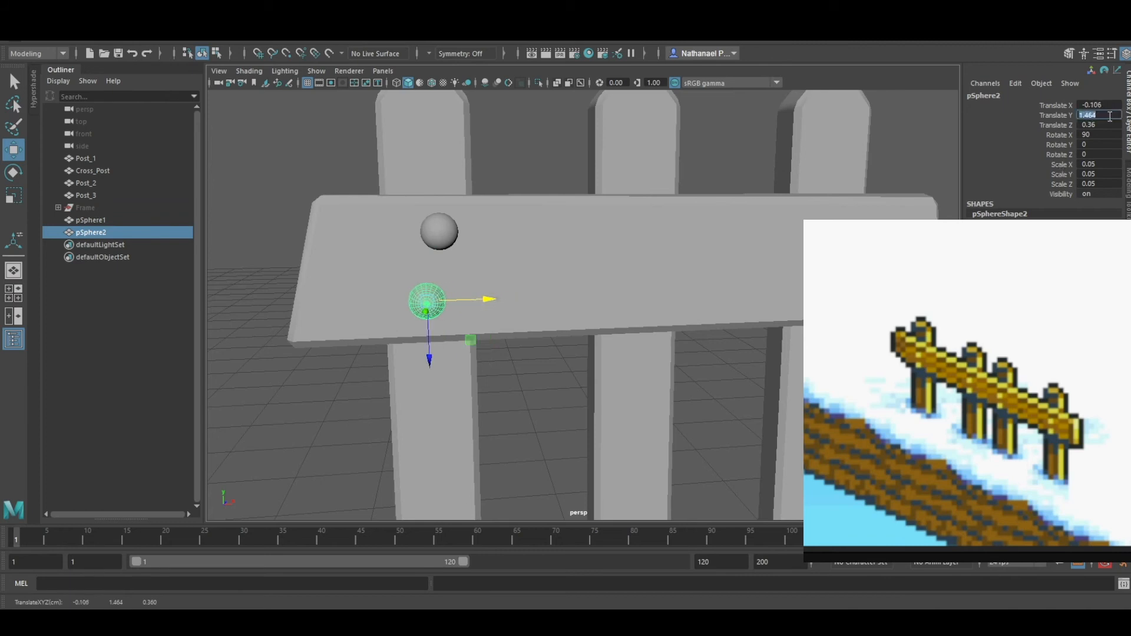
key("Return")
left_click_drag(427, 308, 431, 322)
left_click(1114, 114)
type("1.4")
key("Return")
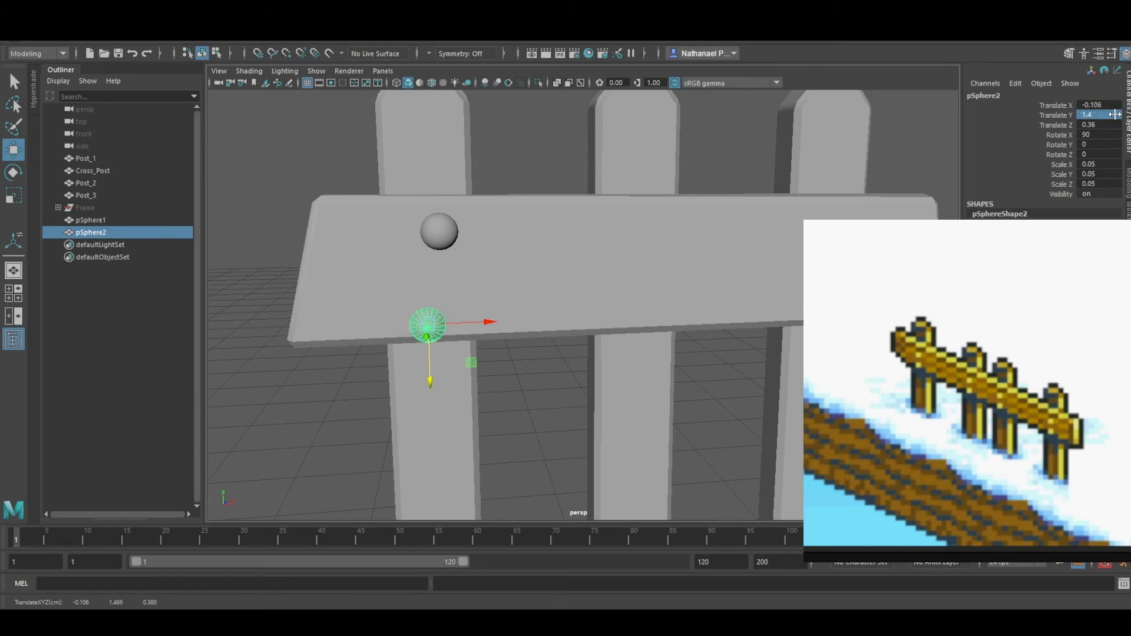
left_click(1113, 116)
type("1.45")
key("Return")
mouse_move(571, 363)
left_mouse_down("alt")
mouse_move(530, 374)
mouse_move(578, 351)
mouse_move(571, 356)
left_mouse_up("alt")
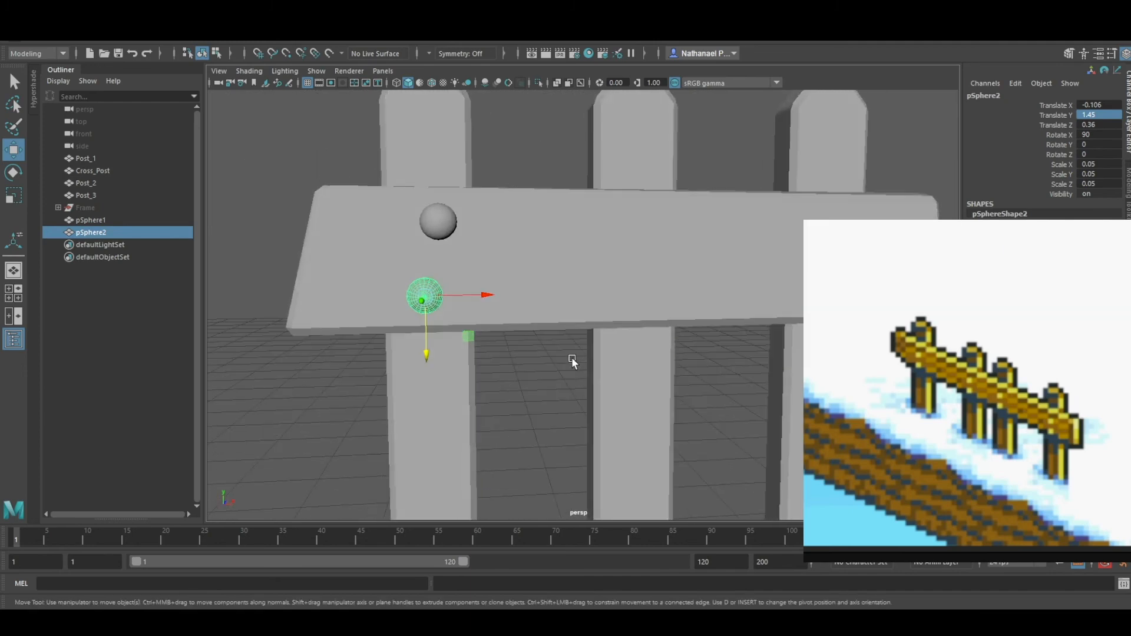
Duplicate both half-spheres and move the copies along X to about 1.121, over the third post.
left_click(437, 218, "shift")
key("ctrl+d")
left_click_drag(495, 221, 900, 221)
left_click_drag(933, 265, 895, 281, "alt")
middle_click_drag(895, 280, 750, 298, "alt")
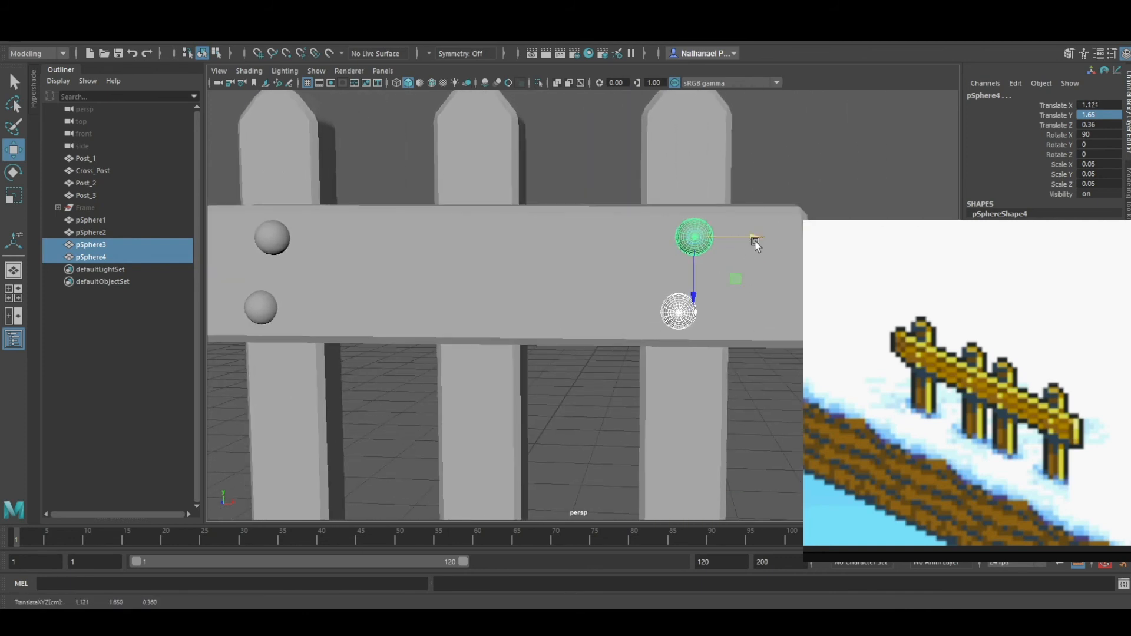
Duplicate the third post's pair of half-spheres and move the copies along X over the middle post.
key("ctrl+d")
left_click_drag(744, 239, 519, 235)
key("e")
key("ctrl+z")
Shift the lower half-sphere on the middle post slightly toward positive X so it is offset from the upper one.
left_click(14, 150)
left_click(489, 251)
left_click(495, 243)
left_click(484, 310)
left_click_drag(523, 310, 538, 311)
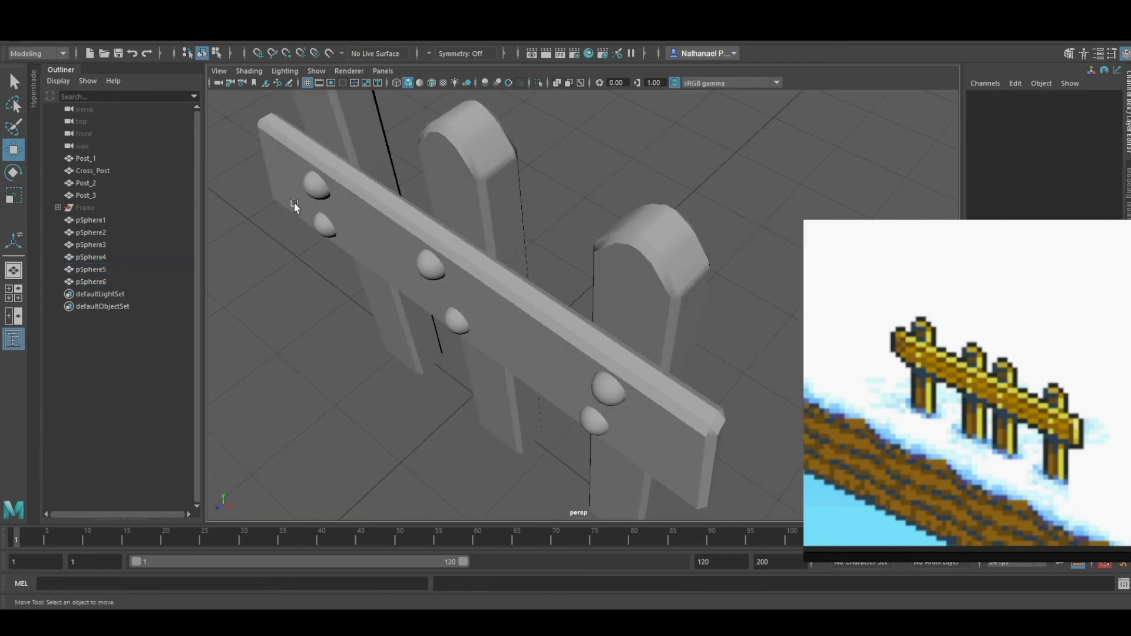
left_click(311, 190)
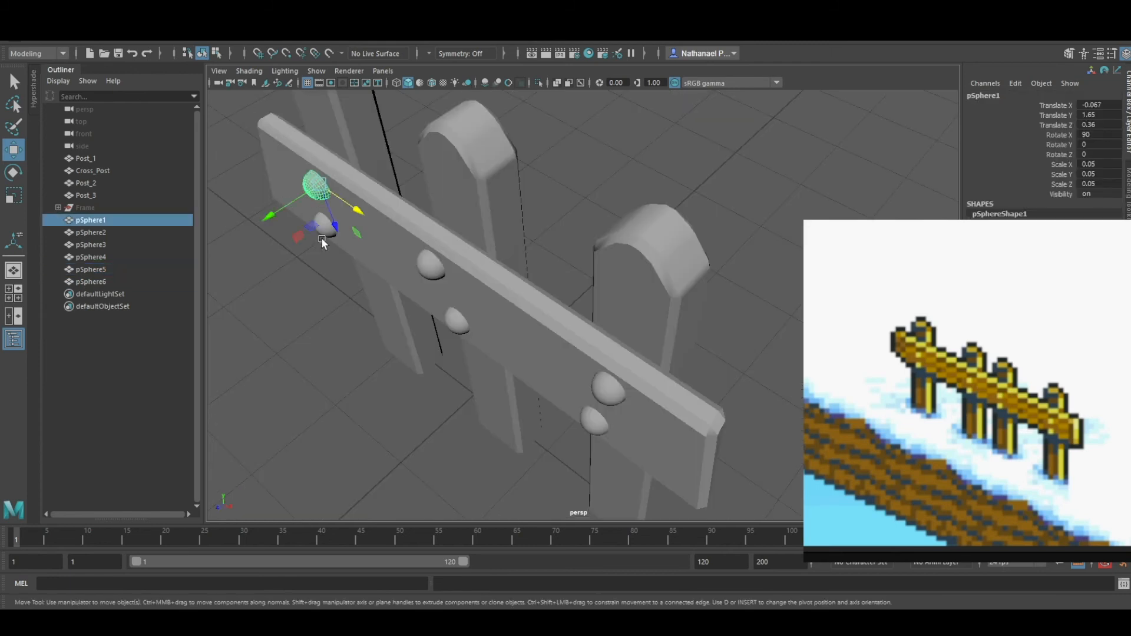
left_click_drag(389, 348, 457, 305, "alt")
middle_click_drag(415, 289, 477, 228, "alt")
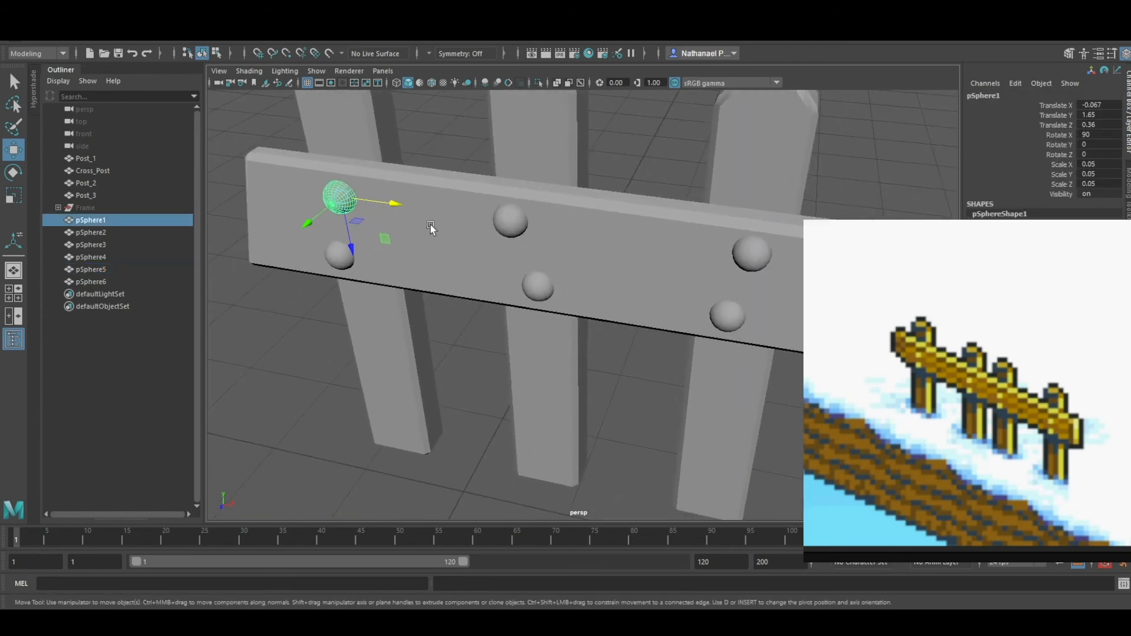
left_click(285, 45)
left_click(272, 350)
left_click_drag(272, 350, 341, 324, "alt")
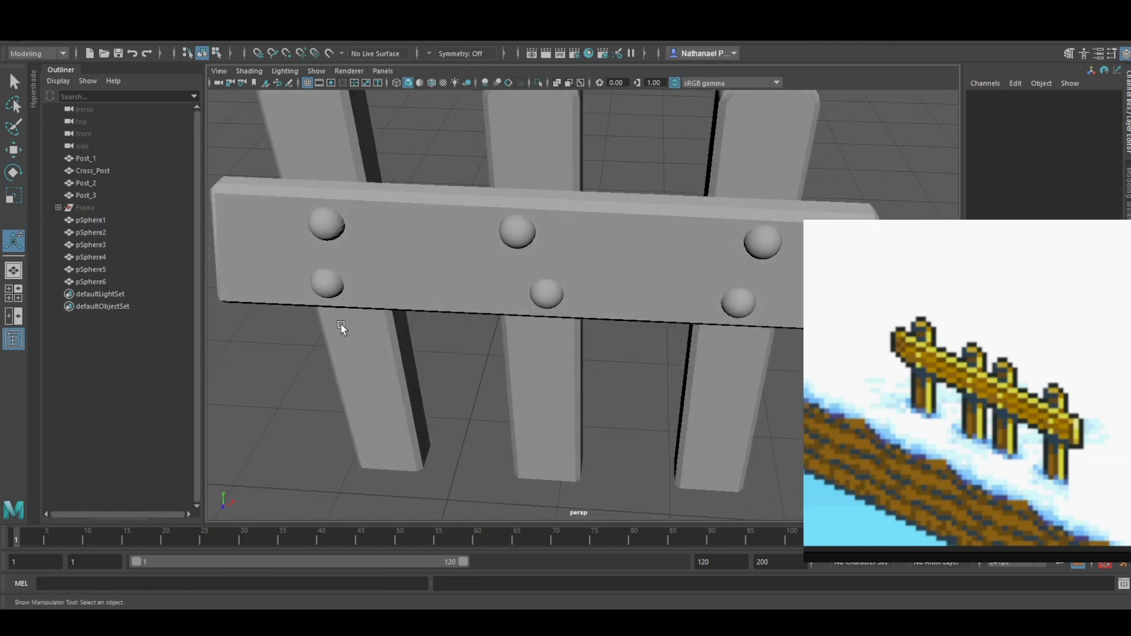
key("ctrl+z")
key("ctrl+z")
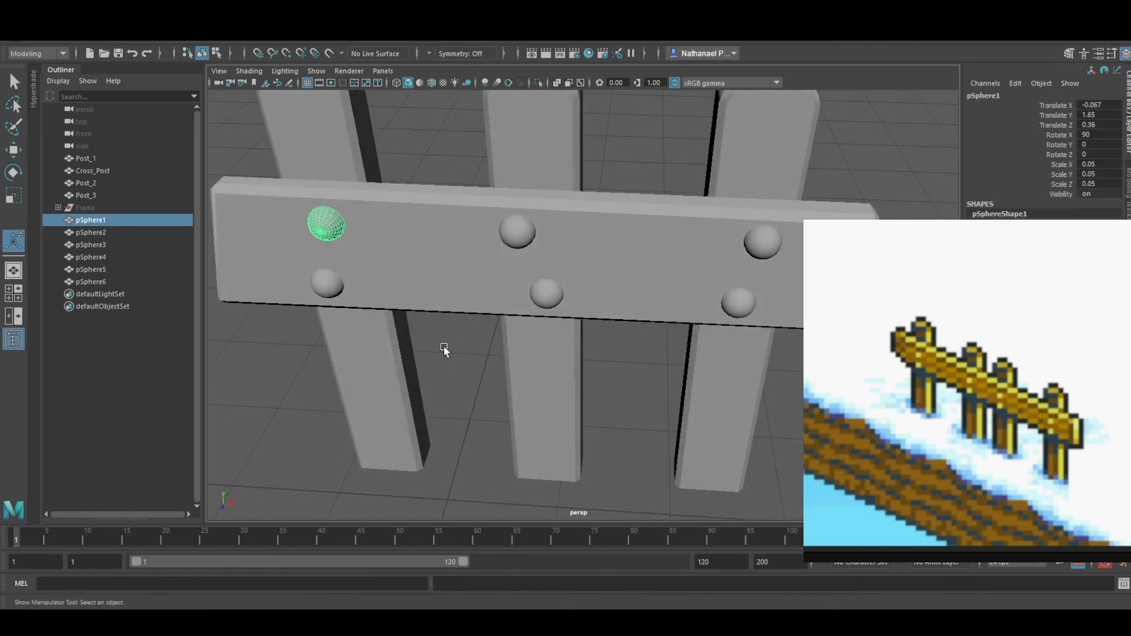
Try a default bevel on the upper half-sphere over the left post.
scroll(376, 243, "up", 5)
middle_click_drag(375, 242, 775, 387, "alt")
scroll(411, 309, "down", 1)
middle_click_drag(411, 309, 404, 325, "alt")
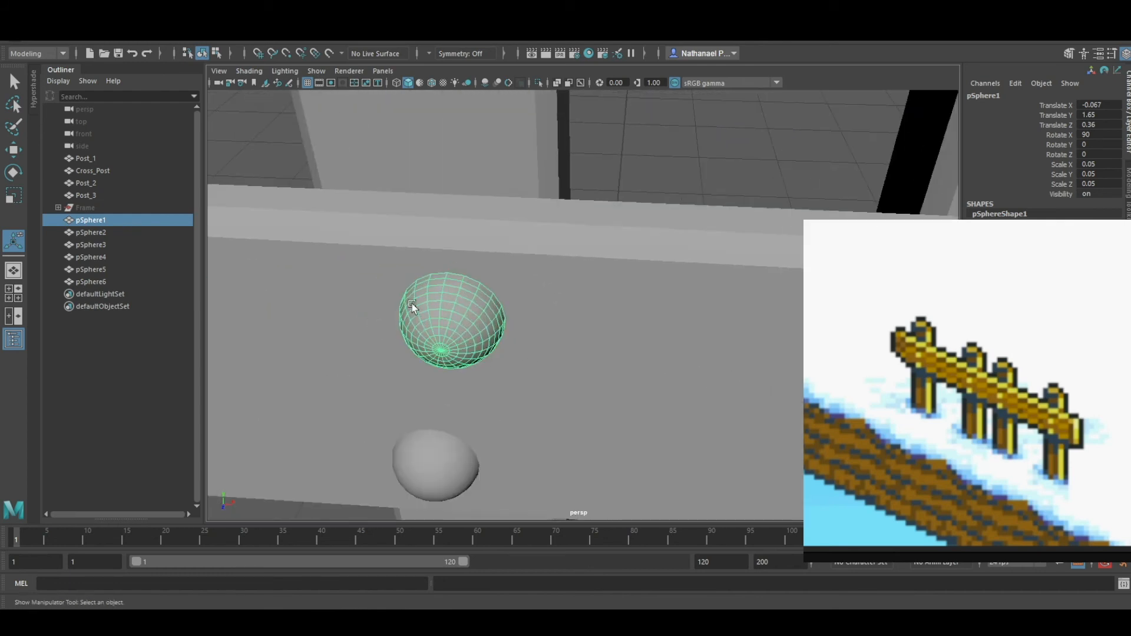
left_click(277, 167)
middle_click_drag(526, 408, 555, 346, "alt")
left_click(518, 301)
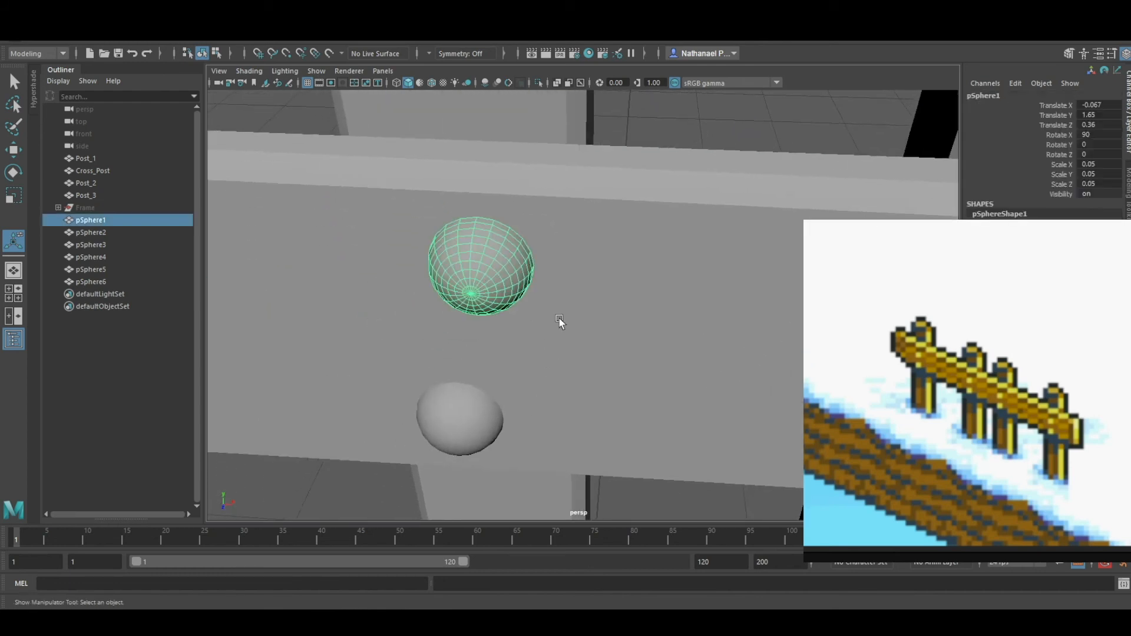
left_click(647, 129)
left_click_drag(597, 292, 546, 308, "alt")
left_click(407, 250)
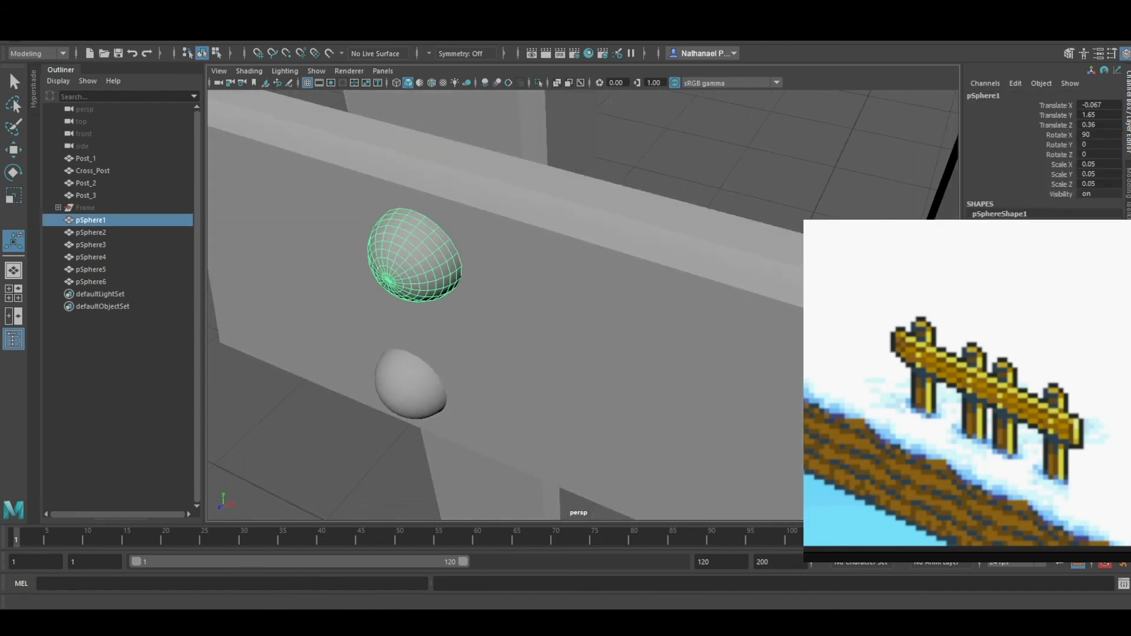
left_click(268, 39)
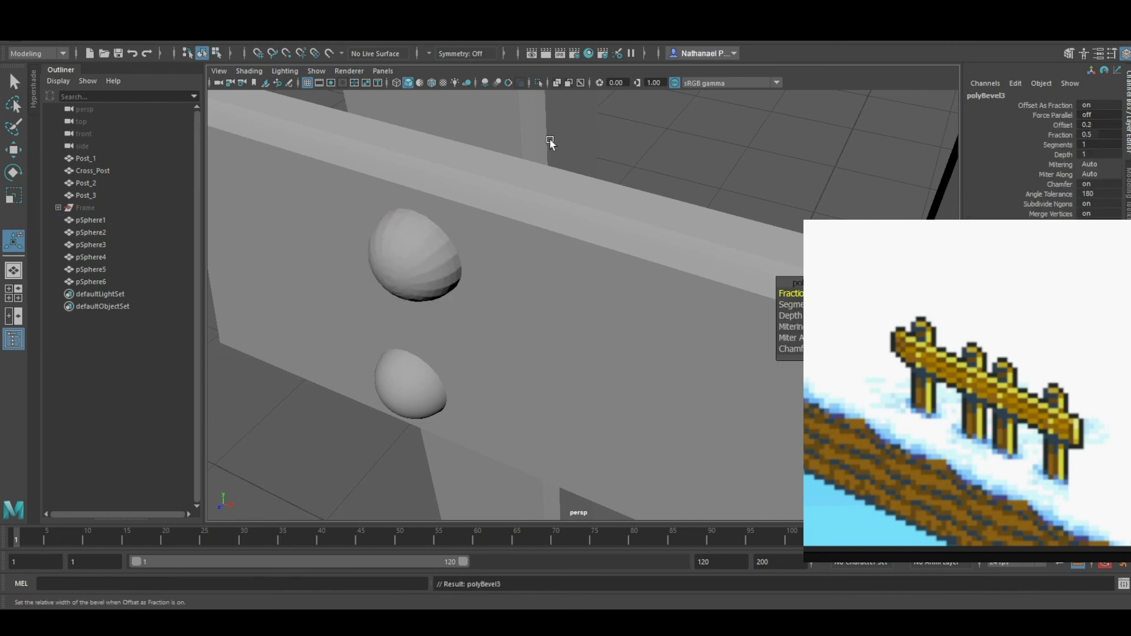
left_click(660, 133)
Inspect the bevelled half-sphere's mesh up close and undo the bevel.
mouse_move(474, 286)
left_mouse_down("alt")
mouse_move(467, 263)
mouse_move(536, 235)
mouse_move(571, 247)
mouse_move(568, 265)
mouse_move(465, 237)
mouse_move(494, 238)
mouse_move(479, 271)
left_mouse_up("alt")
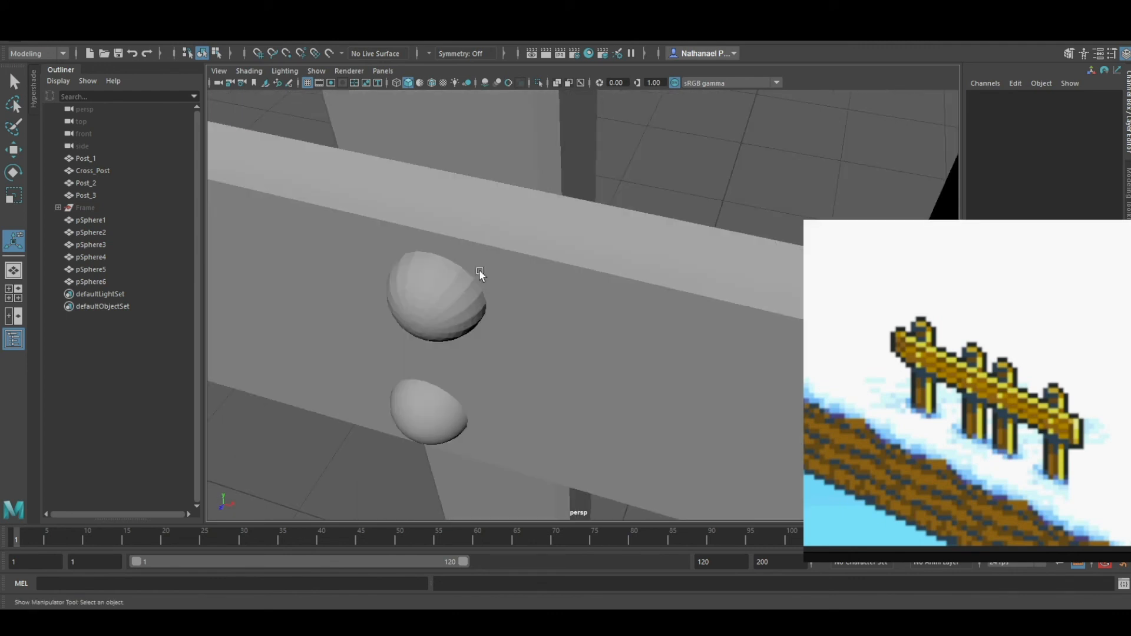
left_click(452, 322)
left_click_drag(450, 322, 502, 174, "alt")
middle_click_drag(503, 174, 554, 284, "alt")
left_click_drag(570, 327, 556, 336, "alt")
middle_click_drag(495, 391, 532, 335, "alt")
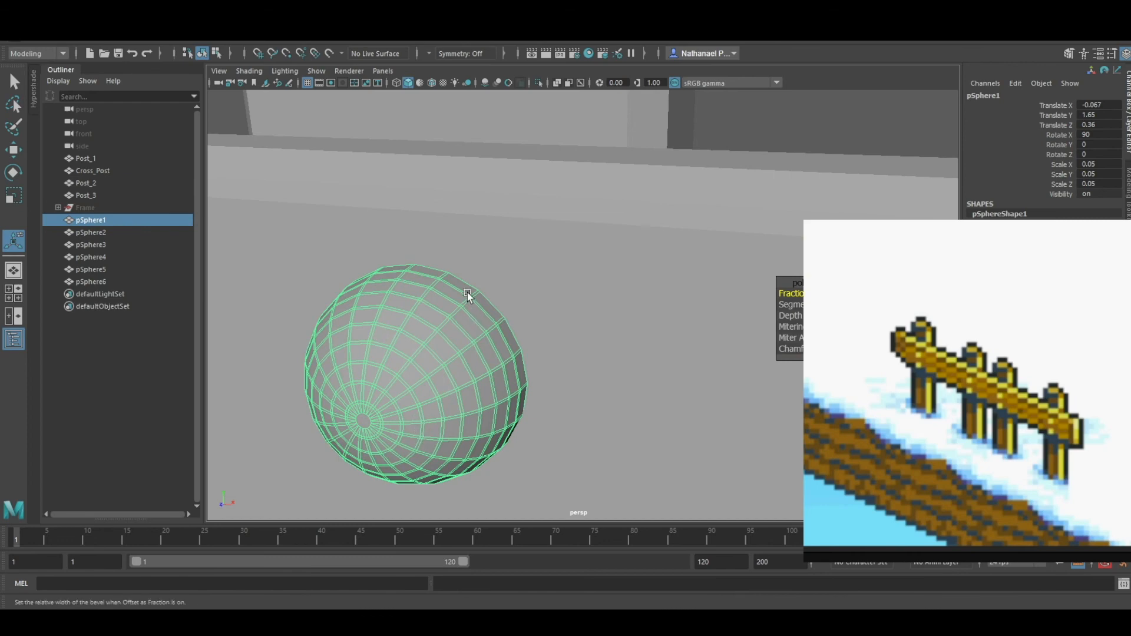
key("ctrl+z")
key("ctrl+z")
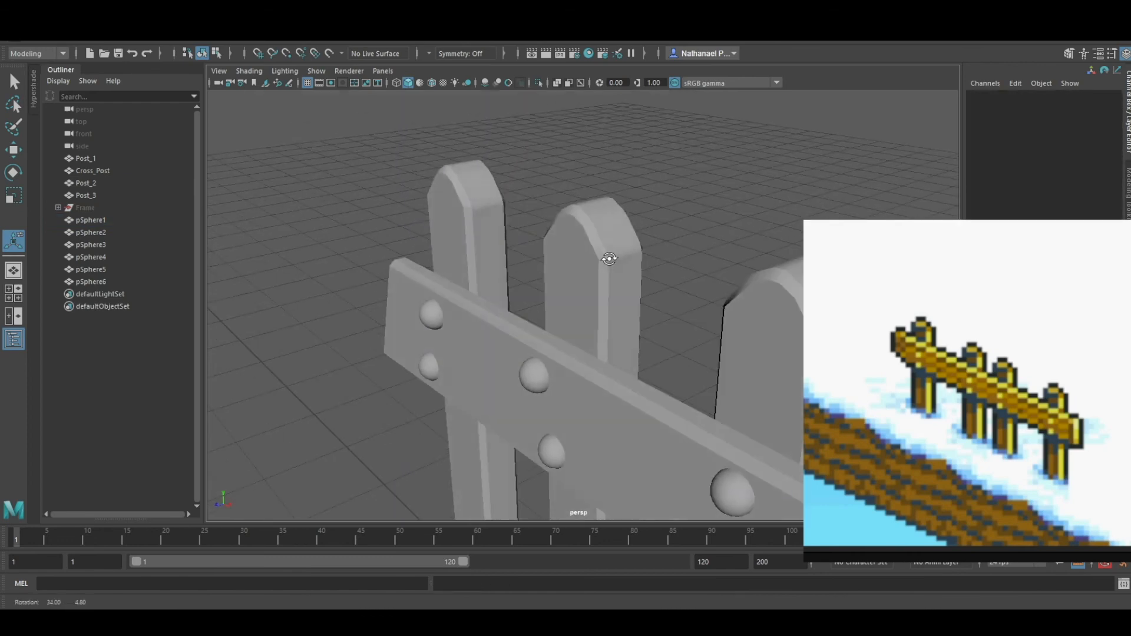
Offset the two half-spheres on the left post slightly from each other along X.
left_click_drag(608, 252, 550, 274, "alt")
left_click_drag(462, 249, 518, 264, "alt")
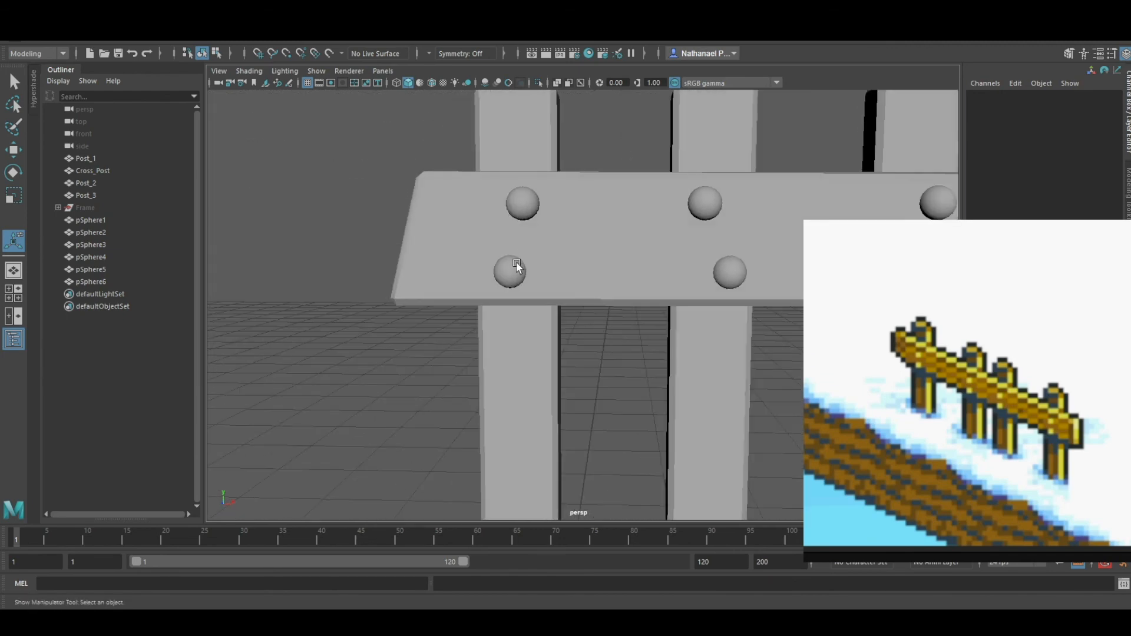
left_click(515, 266)
key("w")
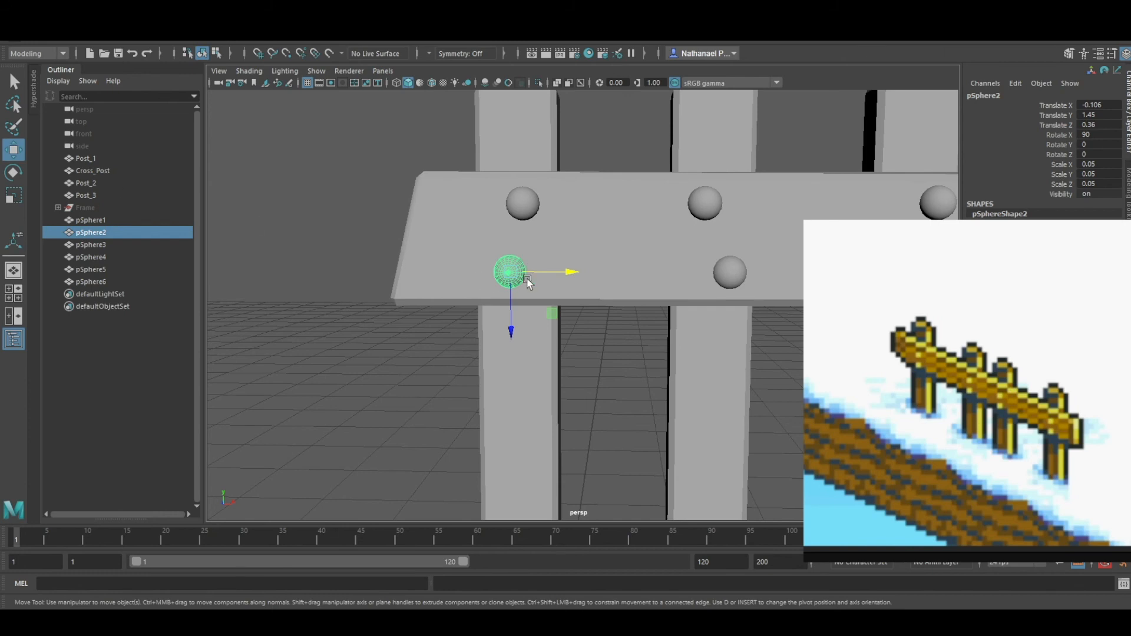
left_click_drag(538, 273, 563, 206)
left_click(529, 213)
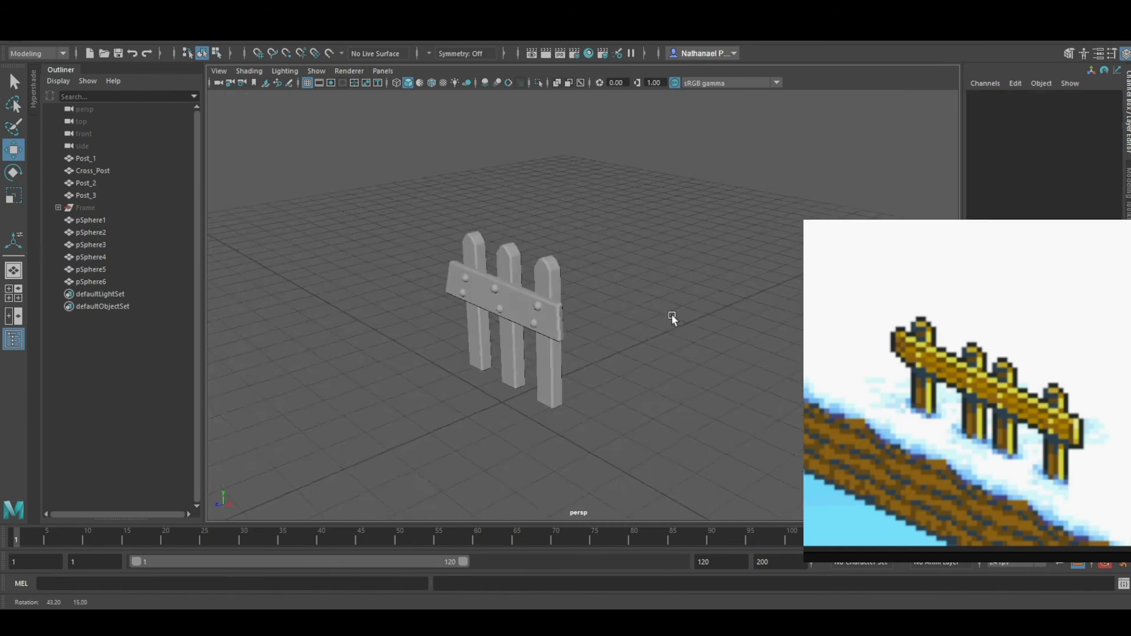
Tilt the middle post, Post_2, about 4.515 degrees around Z.
left_click_drag(672, 314, 611, 315, "alt")
left_click(611, 315)
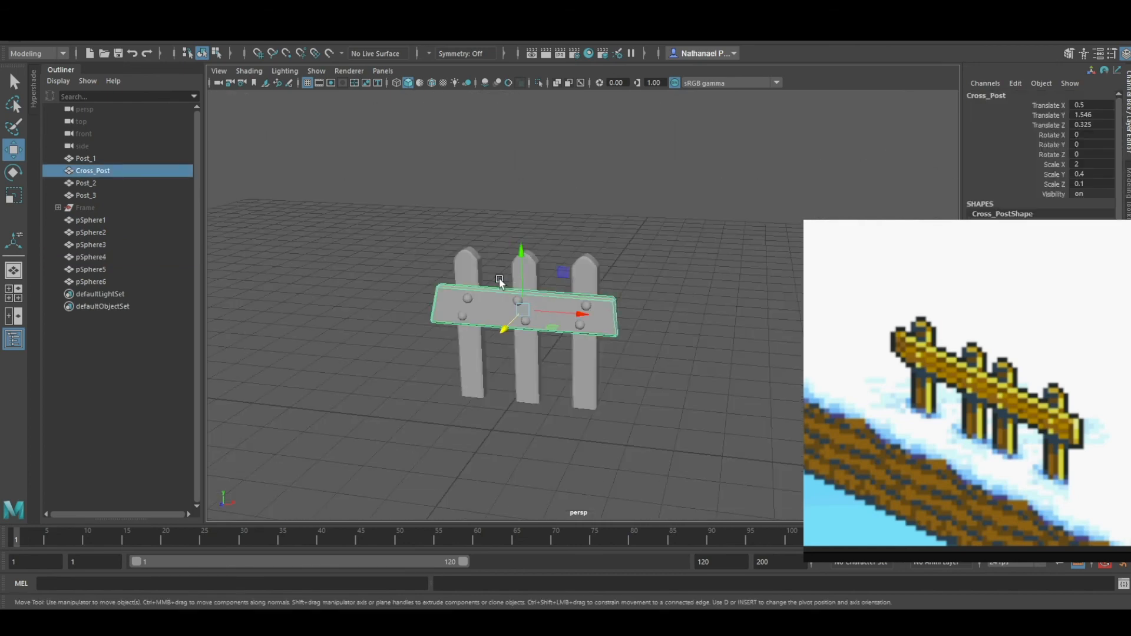
left_click_drag(472, 187, 442, 204, "alt")
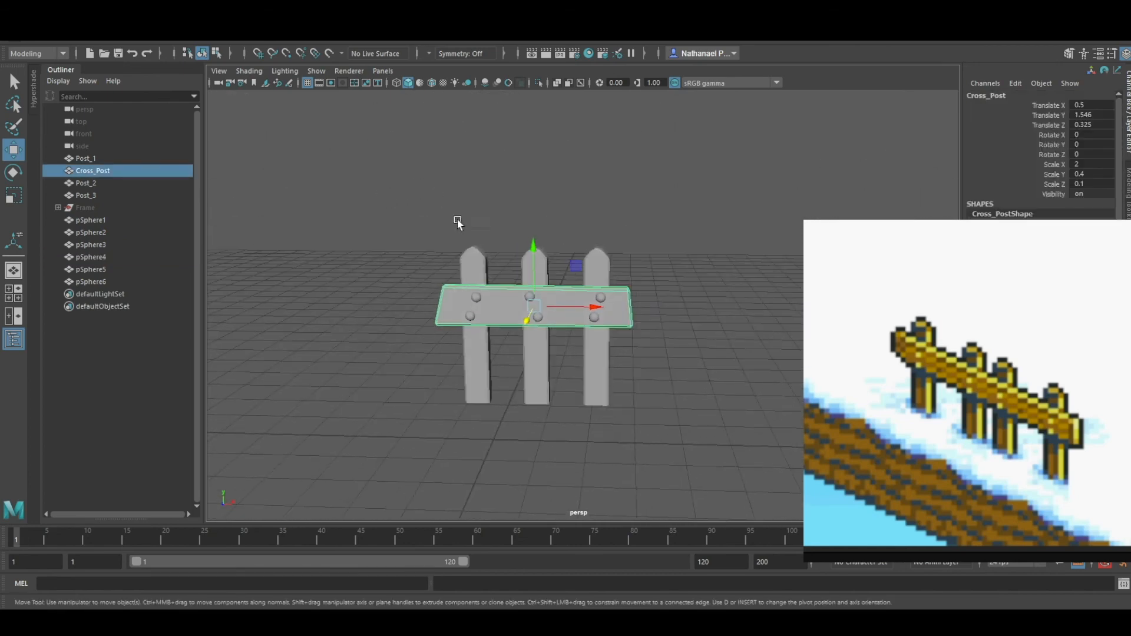
scroll(491, 370, "up", 5)
mouse_move(491, 370)
left_mouse_down("alt")
mouse_move(512, 355)
mouse_move(505, 374)
left_mouse_up("alt")
left_click(510, 371)
key("e")
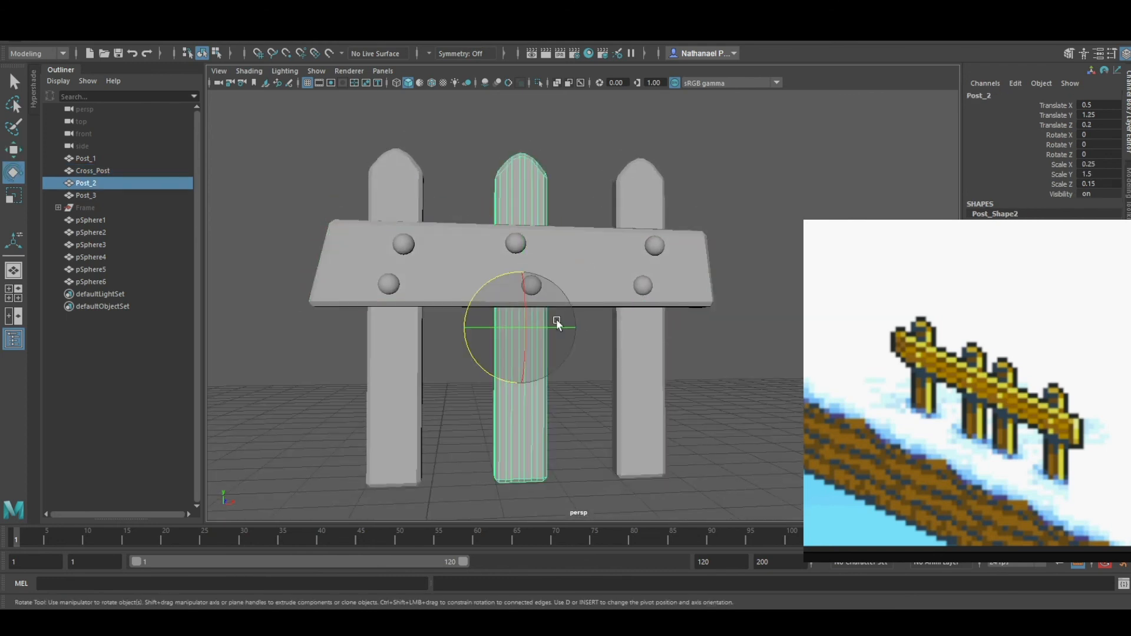
left_click_drag(561, 325, 557, 307)
left_click(15, 195)
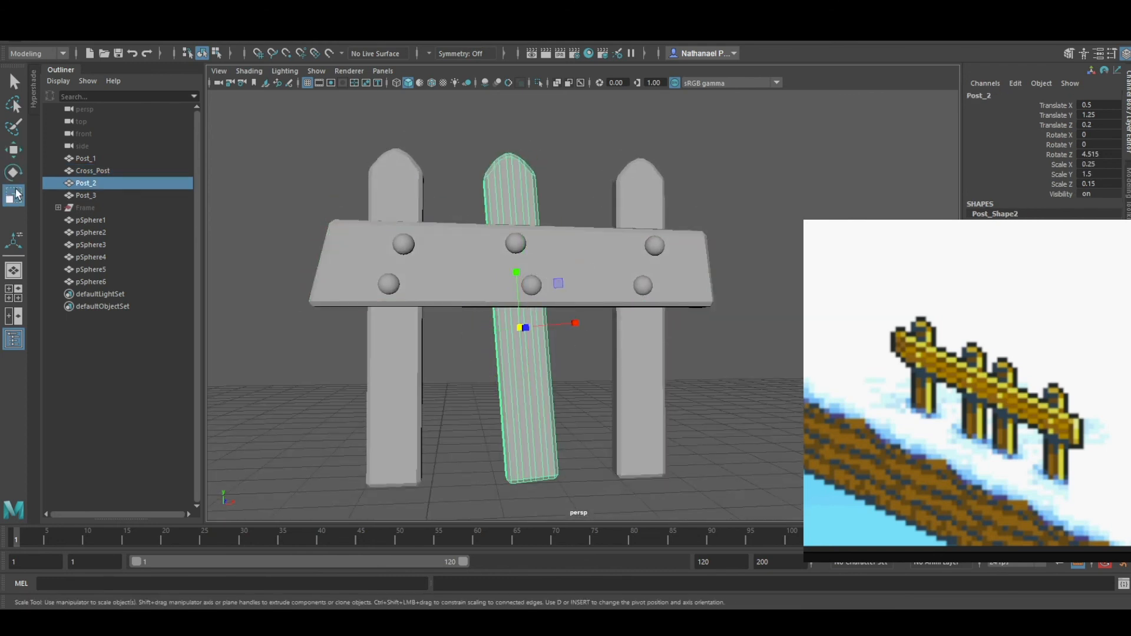
Tilt the left post, Post_3, about -3.459 degrees around Z.
left_click(461, 377)
left_click_drag(460, 377, 354, 377, "alt")
left_click(385, 376)
left_click(14, 172)
left_click_drag(442, 330, 441, 333)
Shorten the left post to a Y scale of about 1.417 and move it to about X -0.103, Y 1.198.
left_click(14, 194)
left_click_drag(389, 275, 389, 281)
left_click(13, 151)
scroll(389, 280, "down", 5)
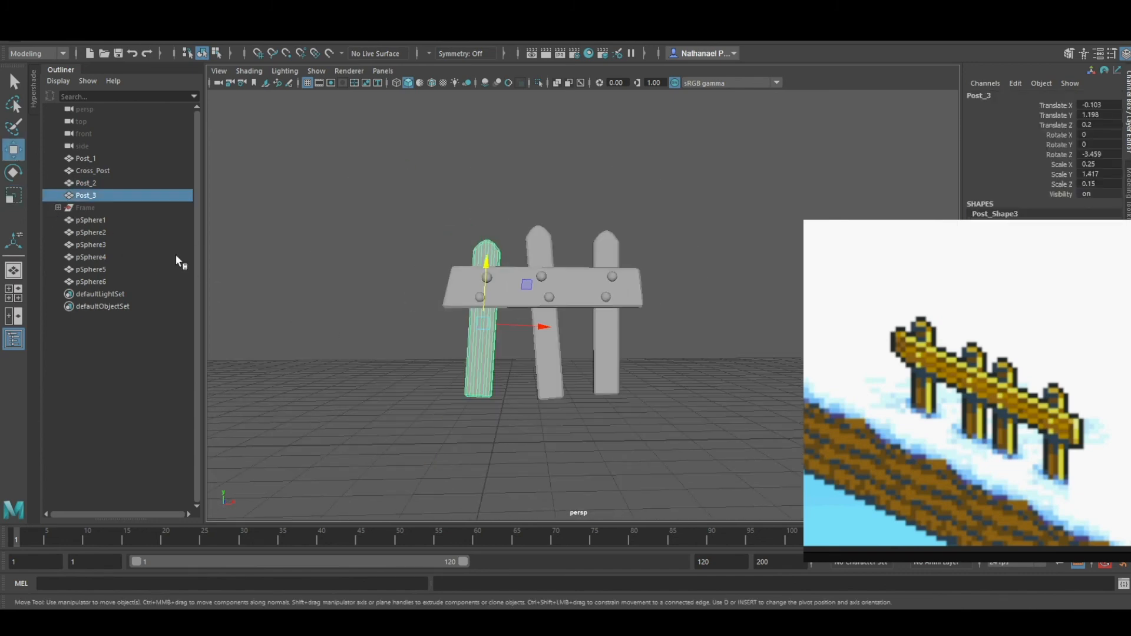
Set the Frame group's visibility to on so the ledge cubes show behind the fence.
left_click(88, 208)
double_click(1099, 194)
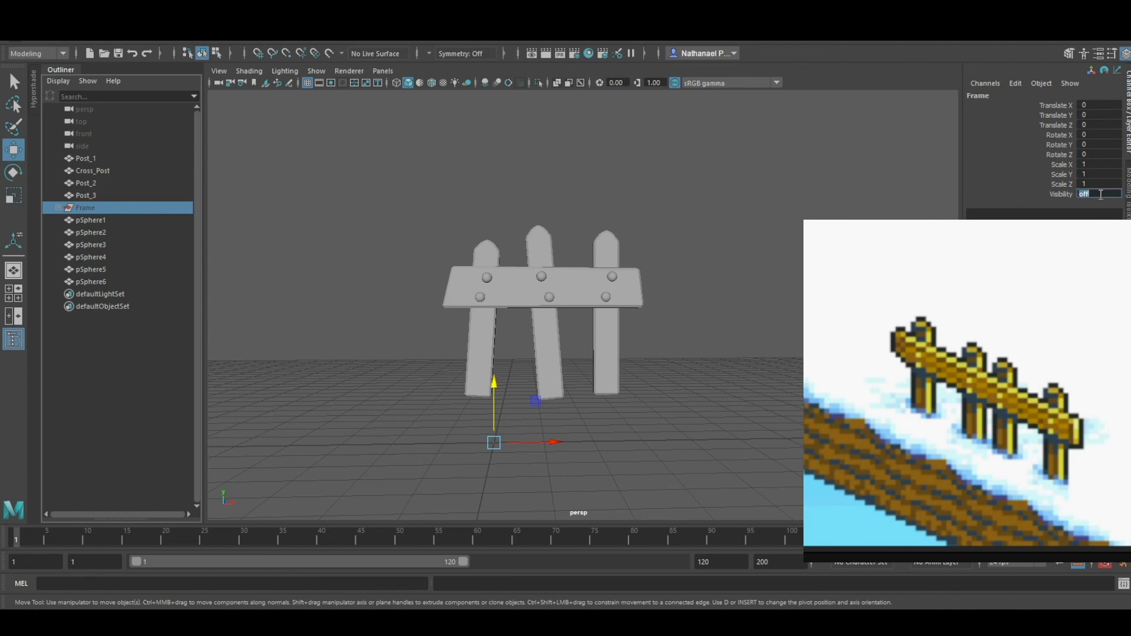
key("Return")
type("on")
key("Return")
left_click(707, 194)
mouse_move(636, 253)
left_mouse_down("alt")
mouse_move(672, 259)
mouse_move(648, 312)
mouse_move(624, 259)
left_mouse_up("alt")
Tilt the right post, Post_1, about 3.157 degrees around Z and shift it to about X 1.124.
left_click(596, 335)
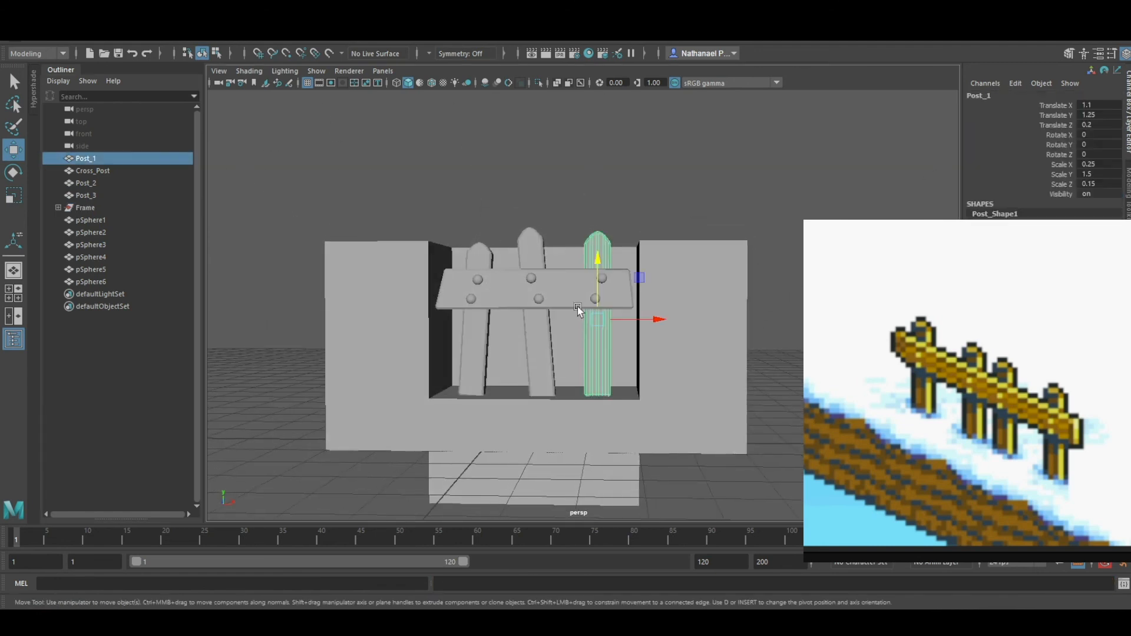
left_click(13, 172)
left_click(13, 150)
left_click(707, 194)
scroll(538, 298, "up", 8)
left_click_drag(642, 306, 551, 332)
Set the Frame group's visibility to off to view the fence alone.
left_click(86, 208)
left_click(1099, 194)
type("off")
key("Return")
scroll(684, 320, "down", 6)
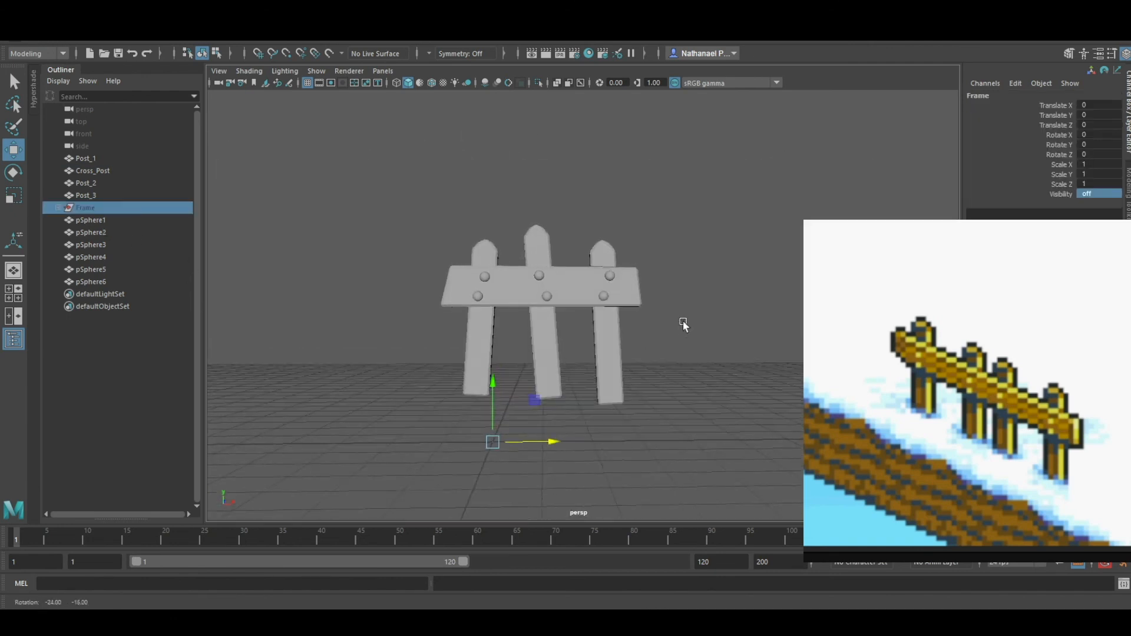
left_click_drag(684, 320, 656, 337, "alt")
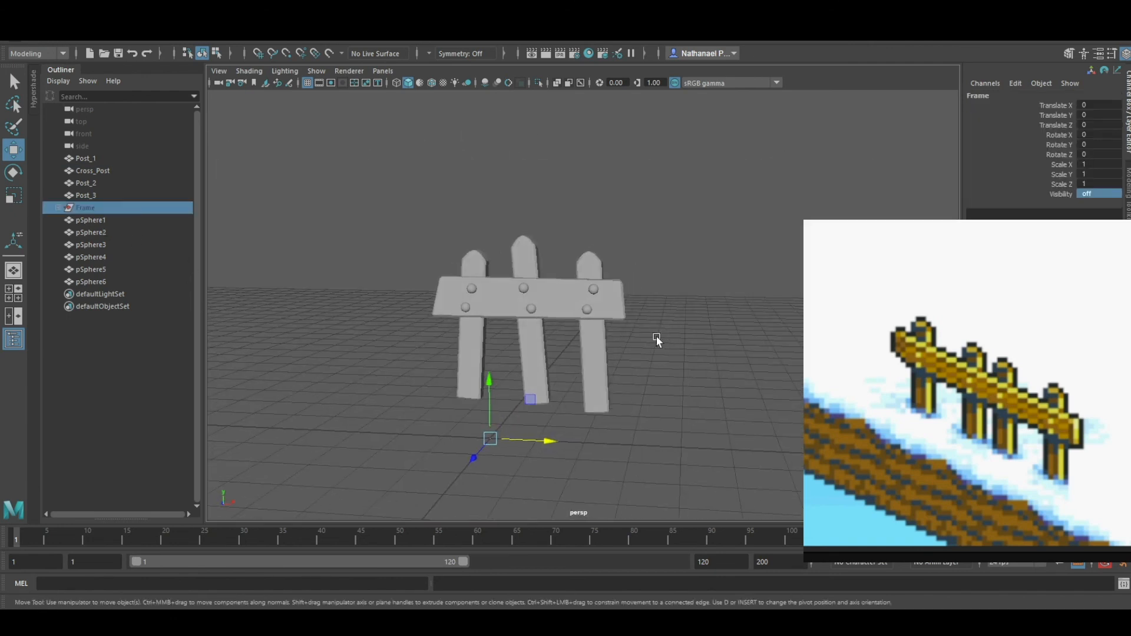
Expand the Frame group in the scene hierarchy and set its visibility back to on.
left_click(58, 208)
left_click(1082, 193)
type("on")
key("Return")
Hide the surrounding cubes Frame3 to Frame10, leaving only Frame1 and Frame2 beneath the fence.
left_click(362, 307)
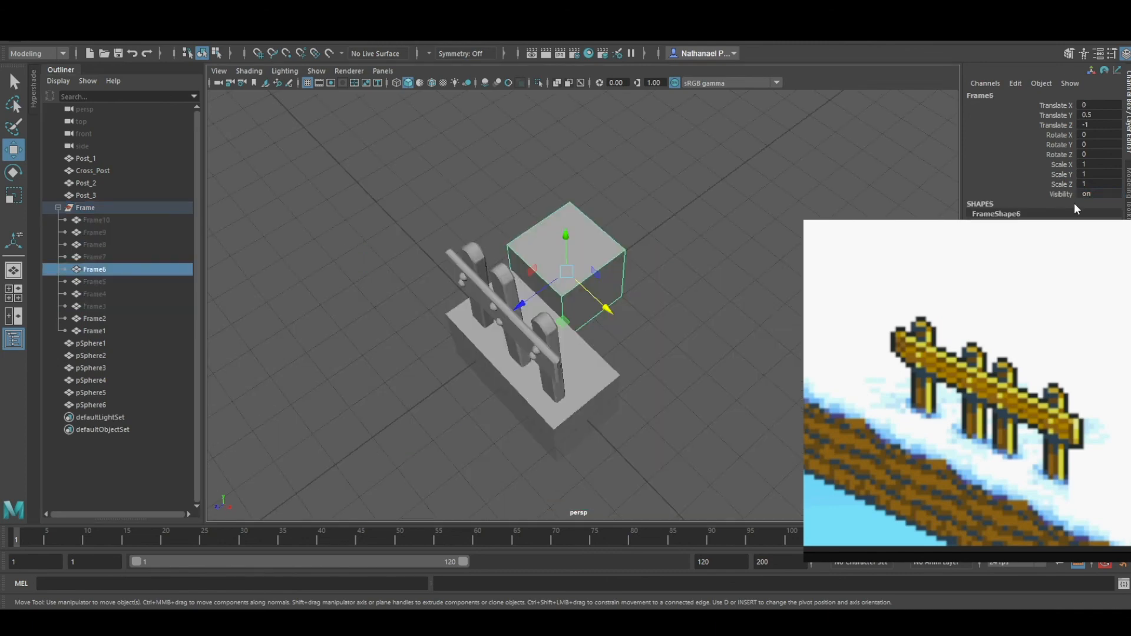
left_click(1095, 193)
type("off")
key("Return")
left_click_drag(687, 349, 616, 355, "alt")
left_click(684, 443)
left_click_drag(684, 443, 605, 376, "alt")
Scale the left post slightly longer along Y so its base reaches the top of the ledge cubes.
left_click(508, 367)
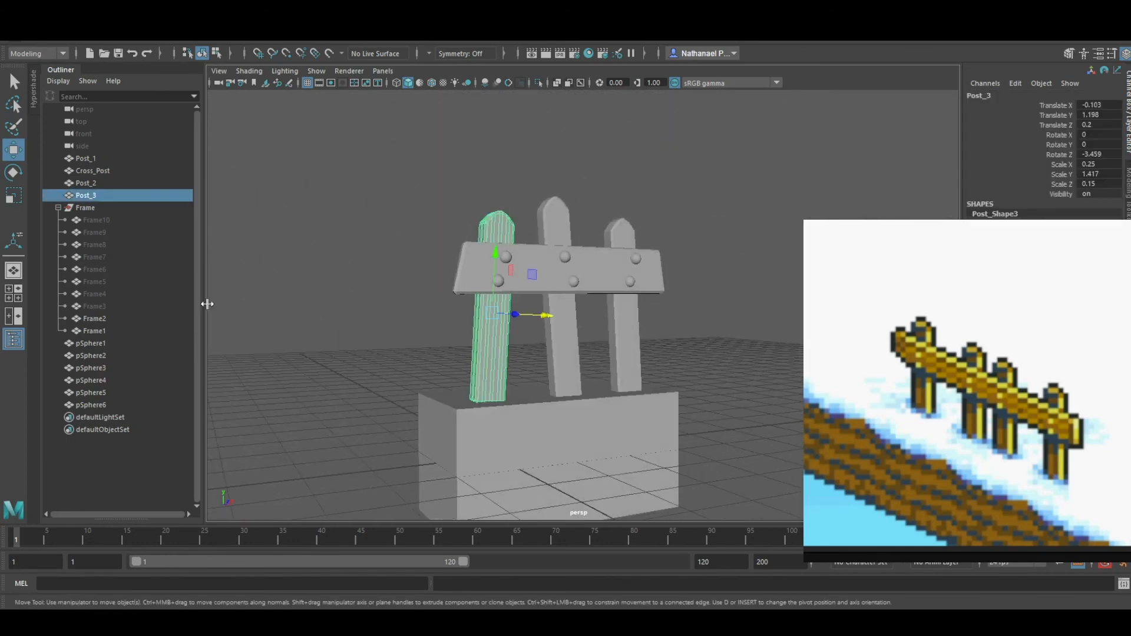
key("r")
left_click_drag(495, 284, 496, 272)
key("w")
left_click(589, 354)
Adjust the right post's height along Y to about 1.137 so its base rests on the ledge.
left_click_drag(589, 360, 456, 362, "alt")
right_click_drag(456, 363, 649, 470, "alt")
middle_click_drag(649, 470, 602, 401, "alt")
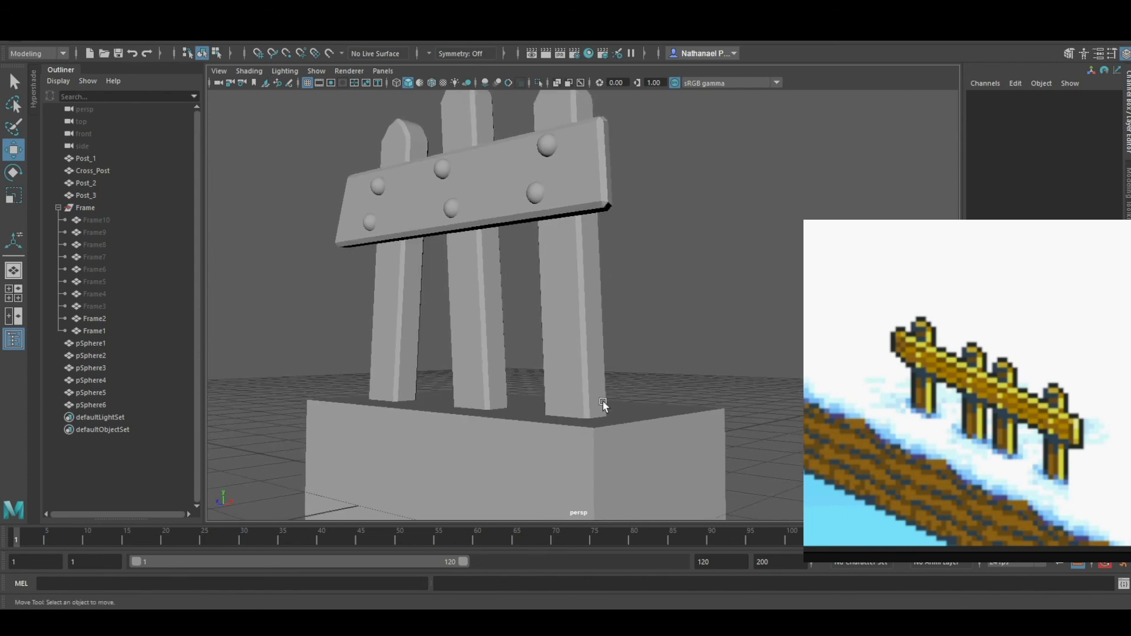
scroll(603, 401, "up", 2)
left_click(579, 391)
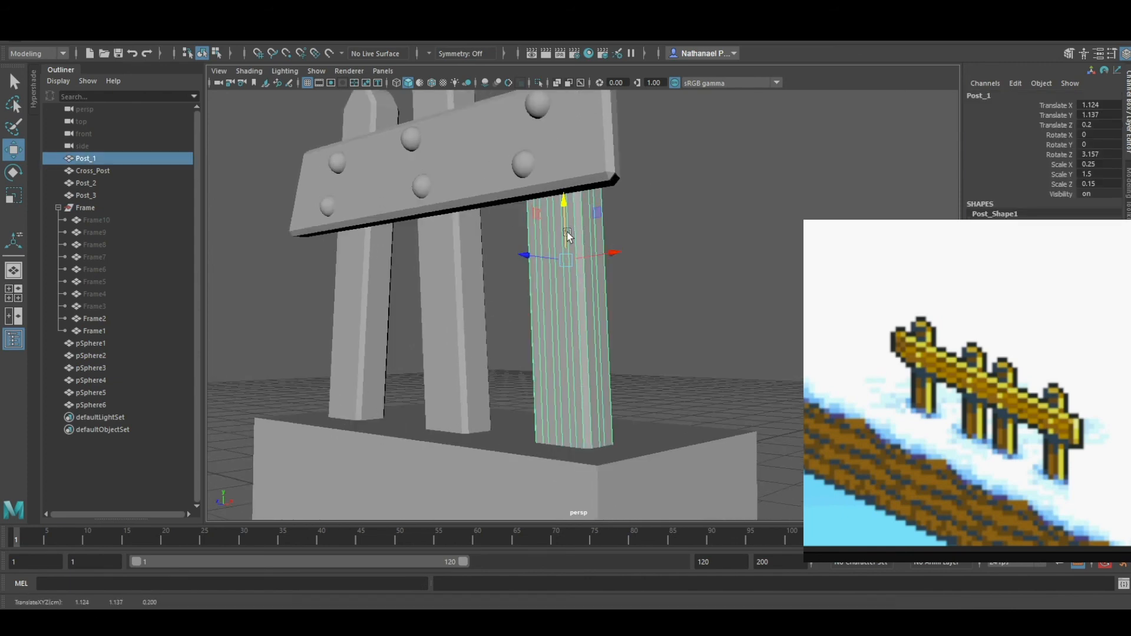
left_click(653, 266)
left_click_drag(652, 267, 672, 330, "alt")
scroll(627, 324, "up", 3)
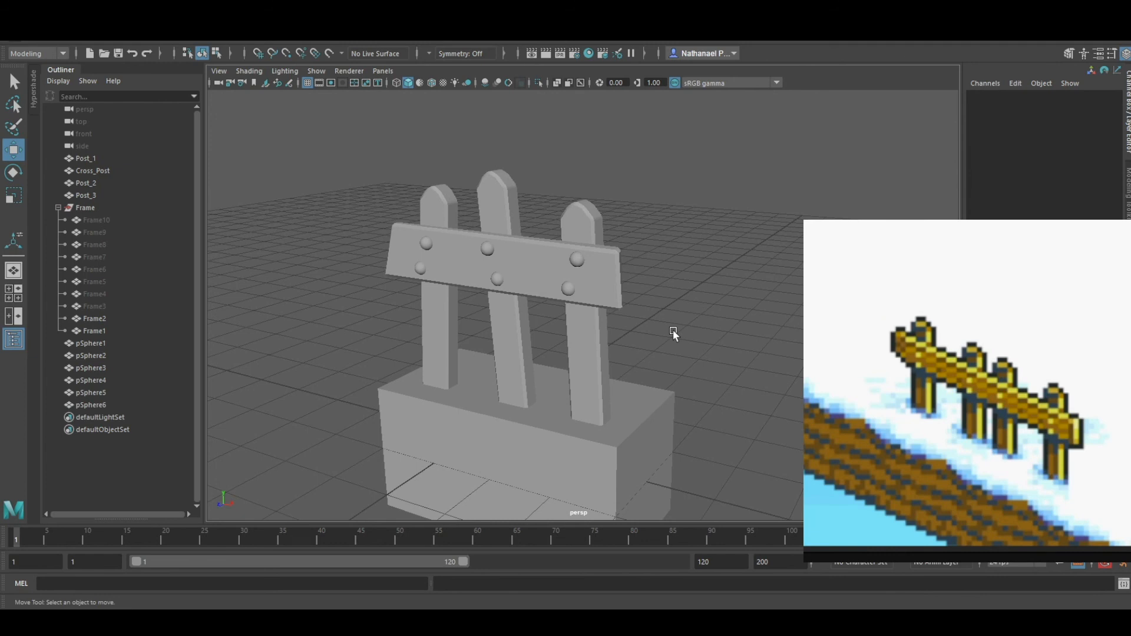
left_click(576, 437)
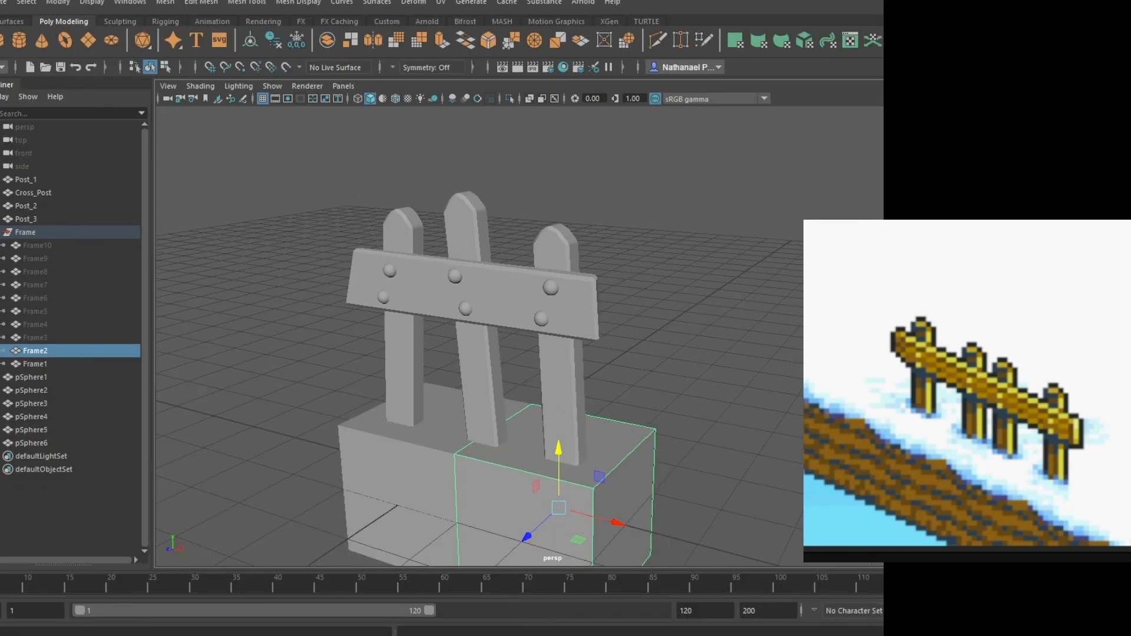
left_click(278, 329)
left_click_drag(279, 331, 282, 356, "alt")
left_click(71, 3)
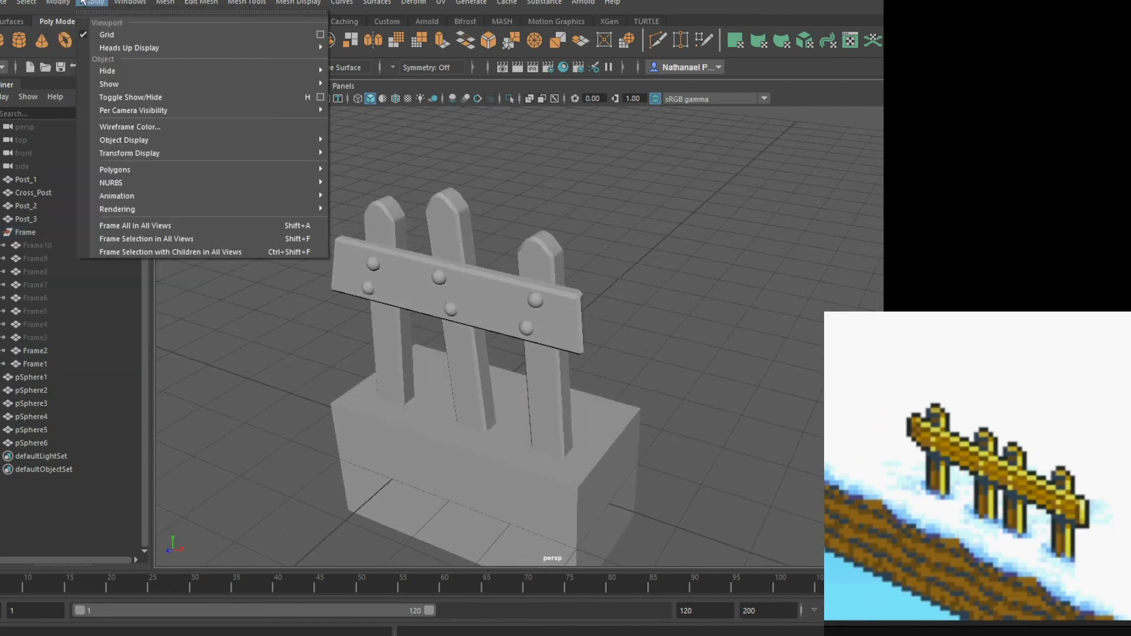
mouse_move(20, 3)
left_click(2, 67)
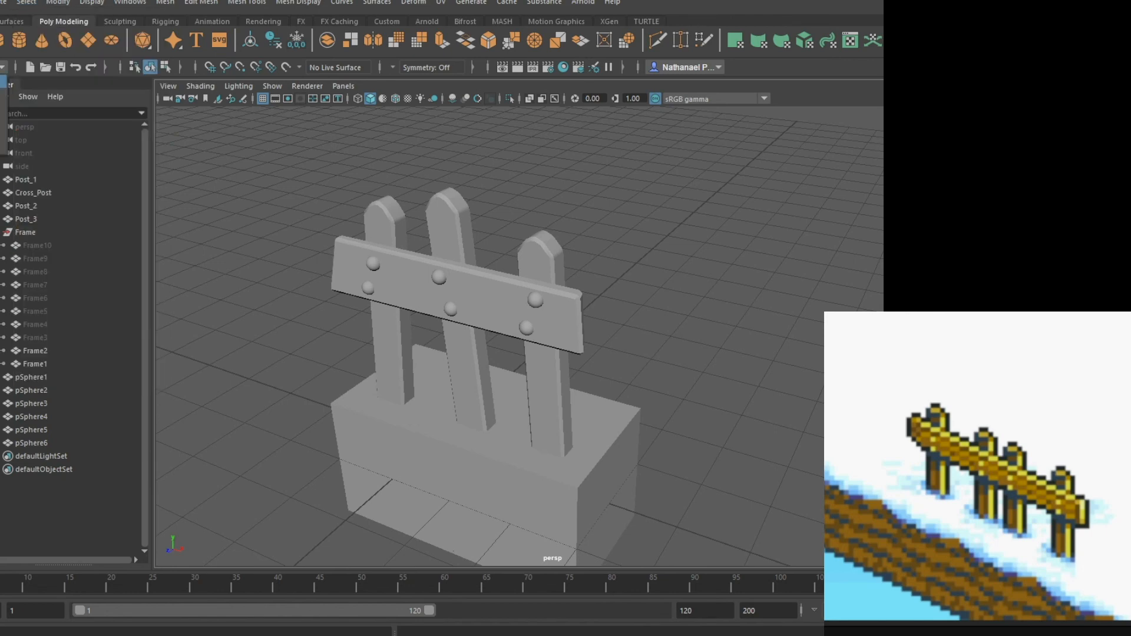
left_click(0, 3)
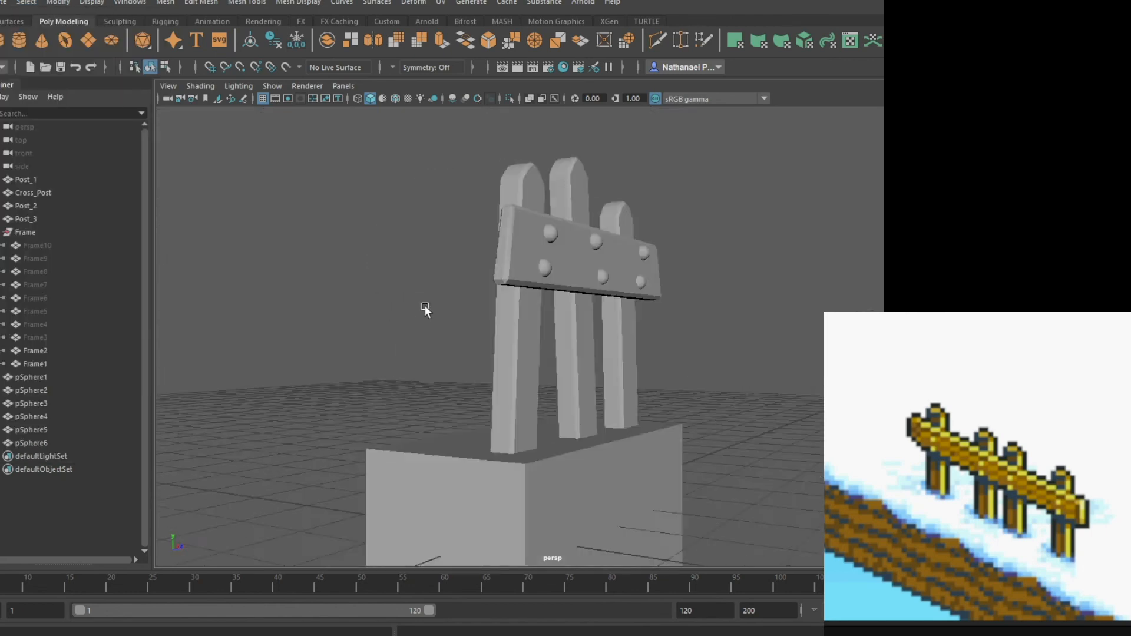
left_click_drag(425, 310, 310, 295, "alt")
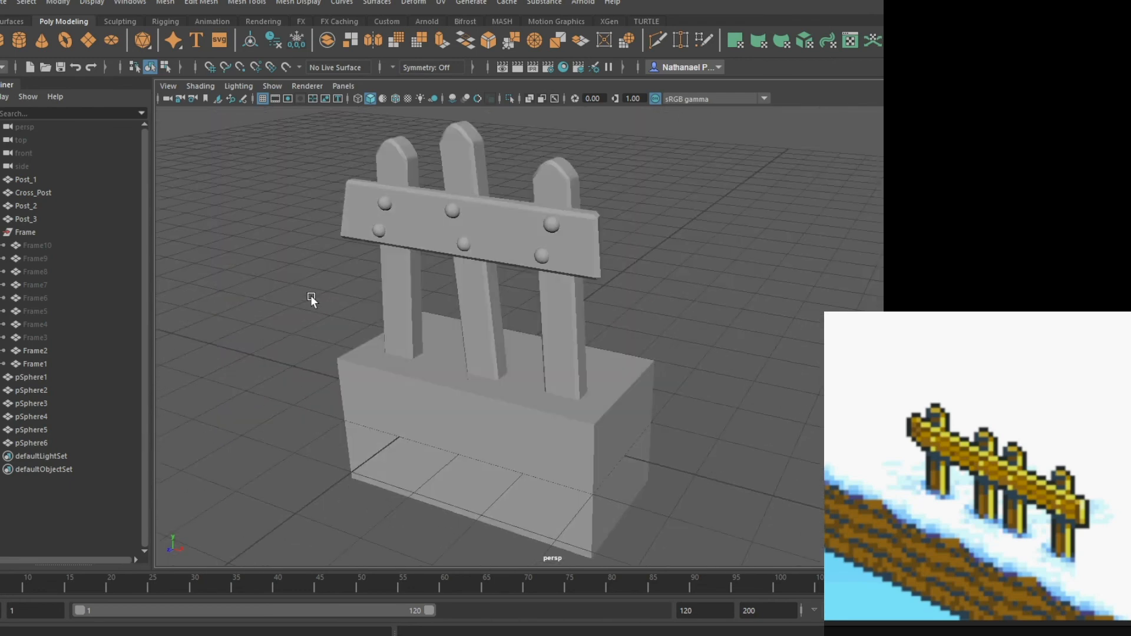